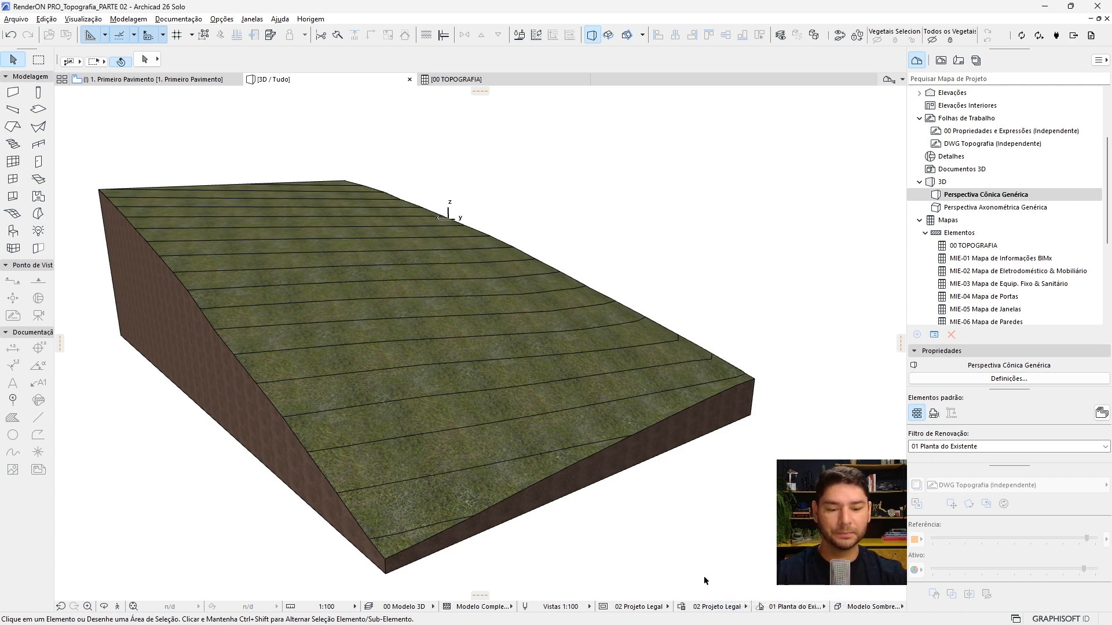
pyautogui.click(682, 608)
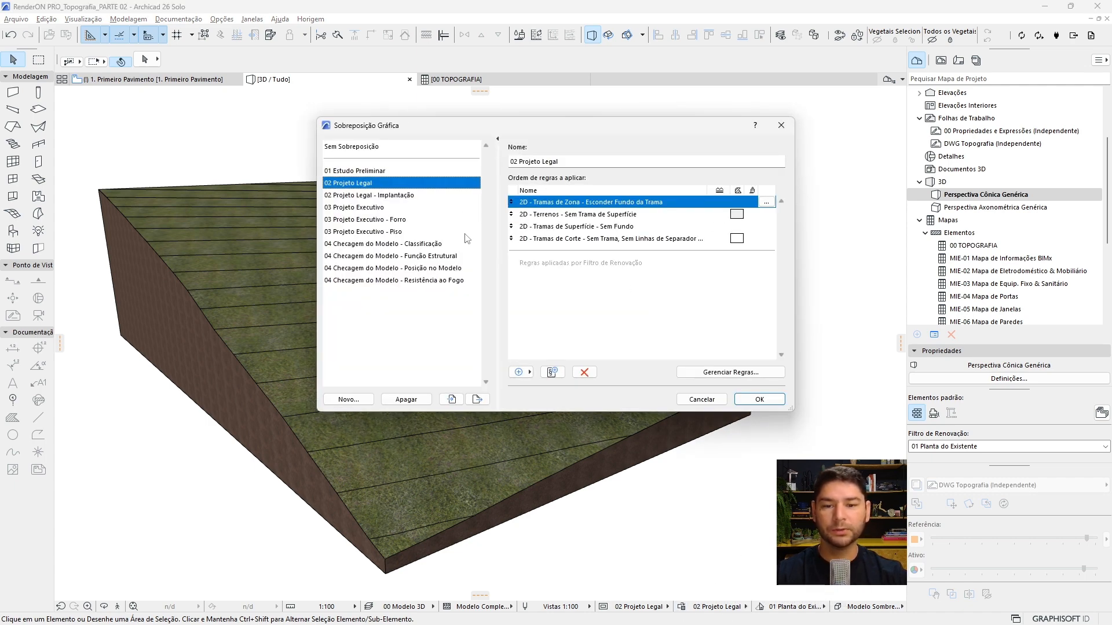
pyautogui.click(784, 126)
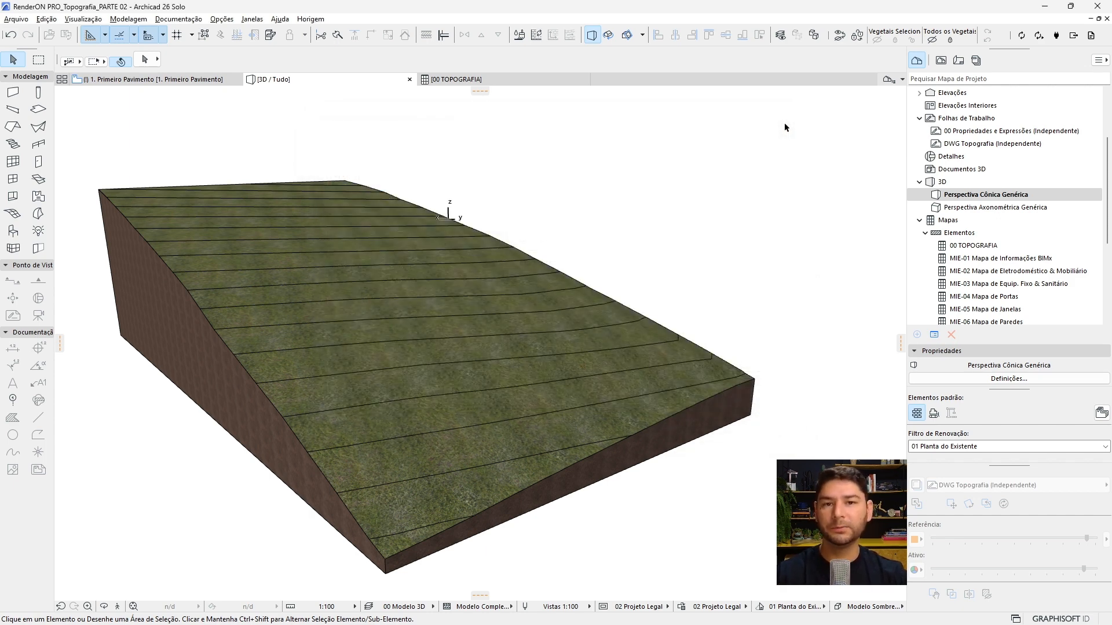
pyautogui.scroll(-3, 688, 154)
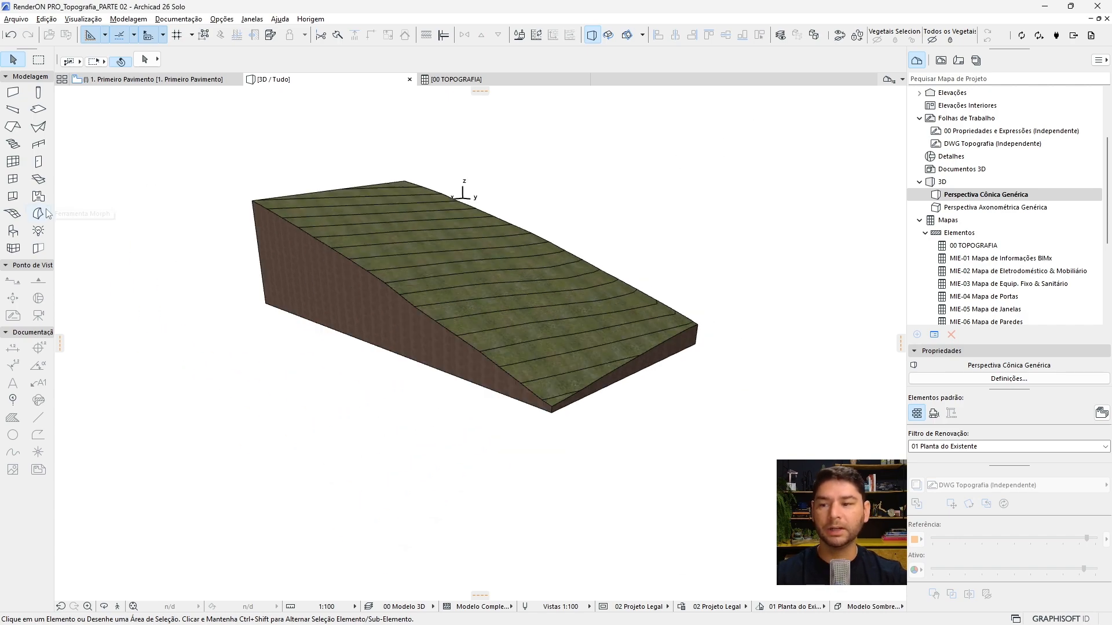
# - Review the Tipo de Malha property of the TERRENO group in the Mesh tool's default settings
pyautogui.click(12, 213)
pyautogui.hotkey('ctrl', 't')
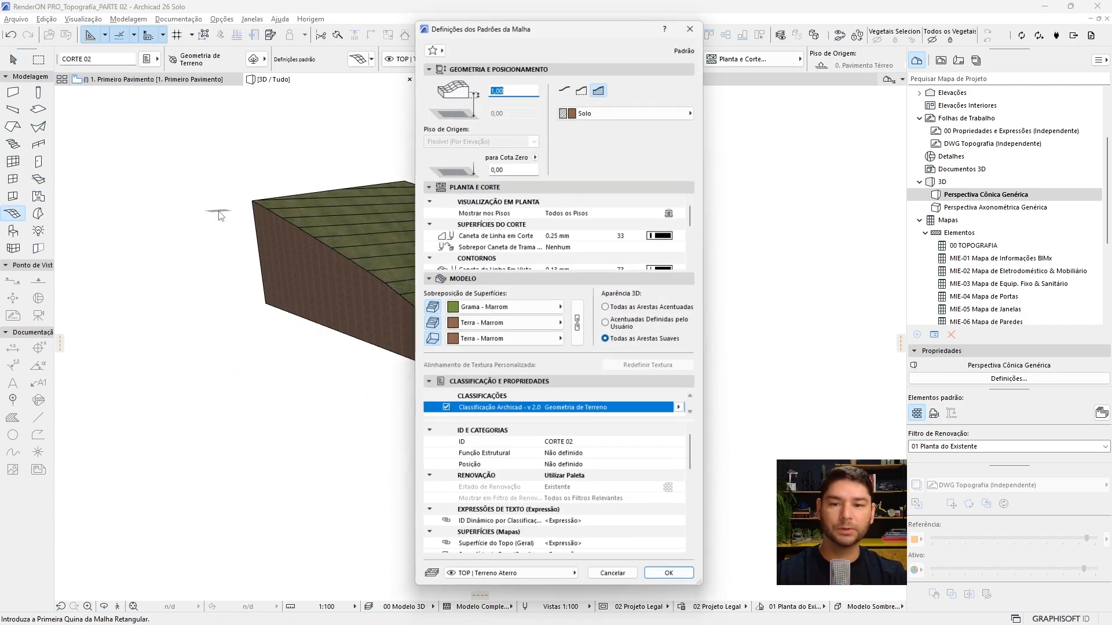
pyautogui.moveTo(477, 25); pyautogui.dragTo(395, 14)
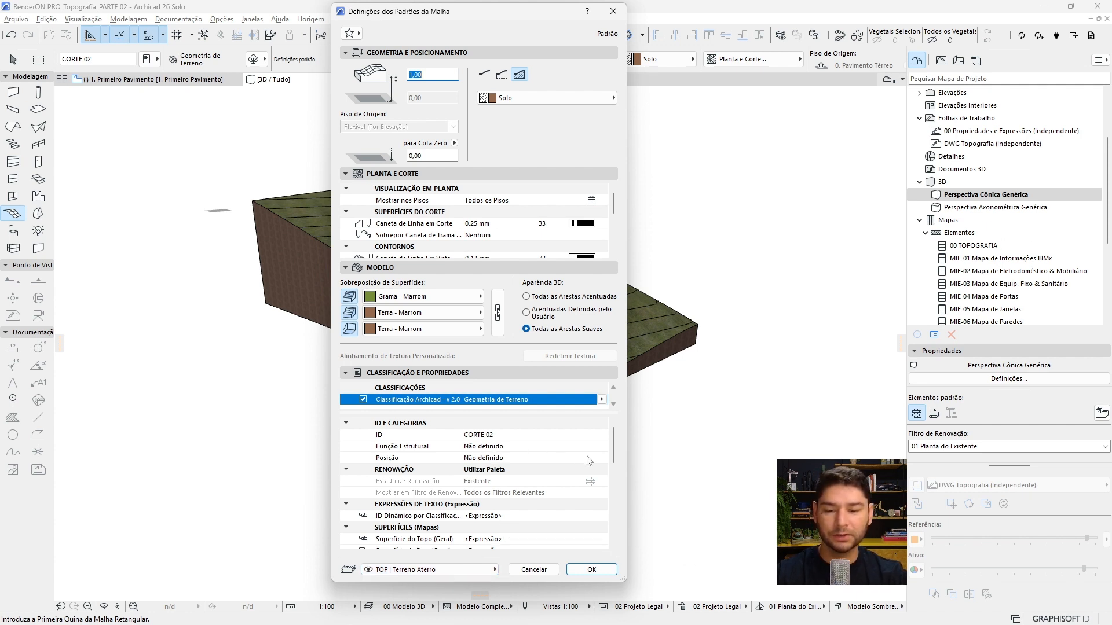
pyautogui.scroll(-5, 445, 470)
pyautogui.scroll(-3, 444, 470)
pyautogui.click(387, 447)
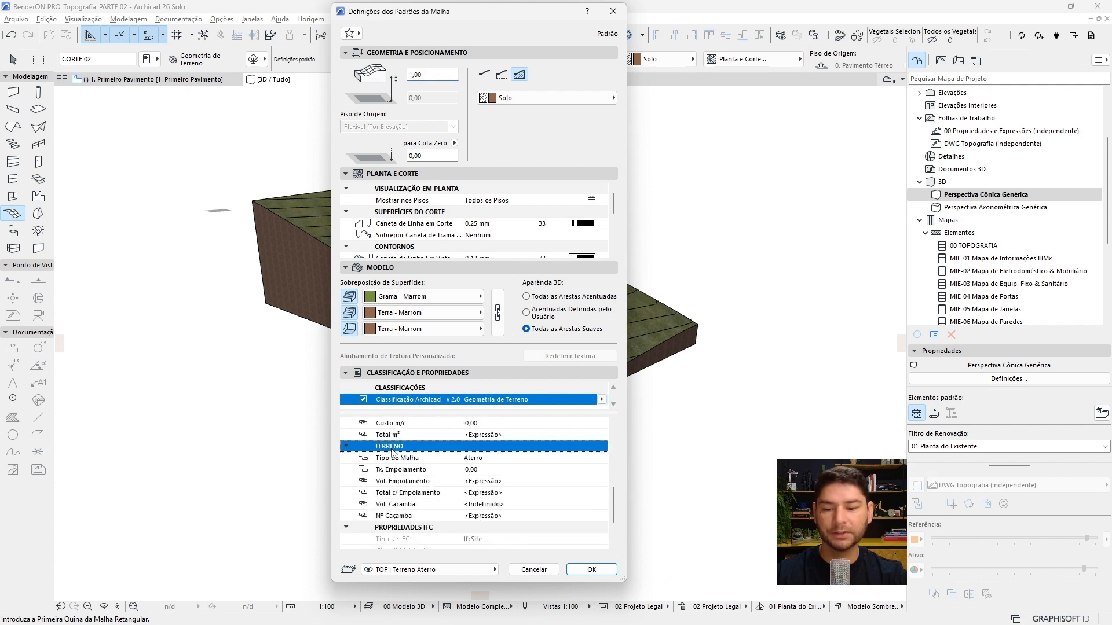
pyautogui.click(444, 458)
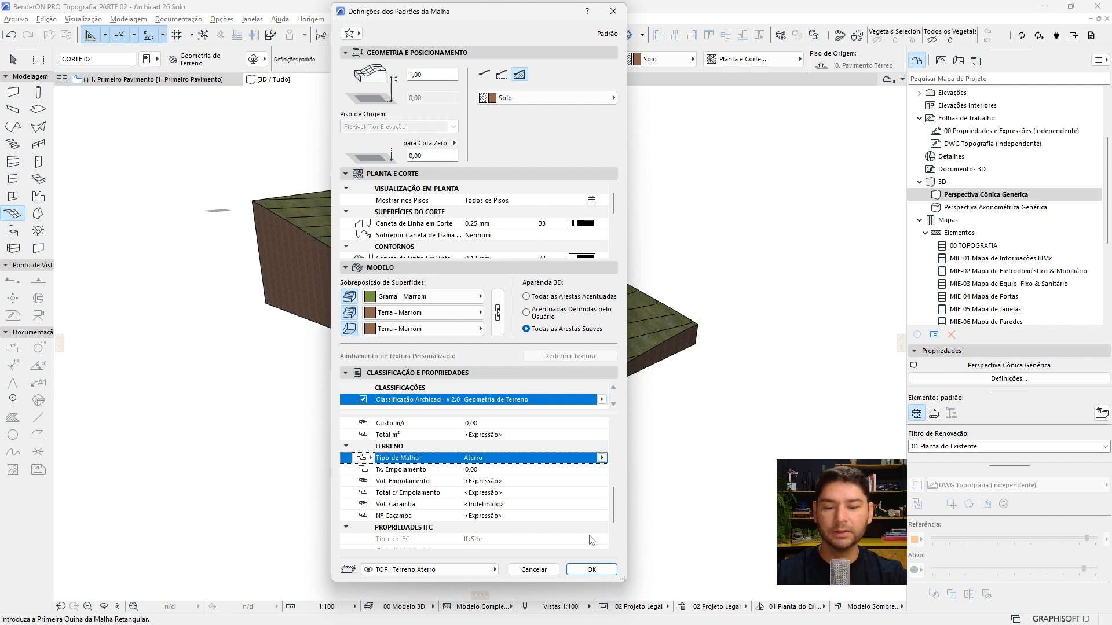
pyautogui.click(591, 569)
# - Draw a rectangular Aterro mesh on the upper end of the sloped terrain, using the terrain's far upper corner
pyautogui.click(197, 333)
pyautogui.press('Escape')
pyautogui.scroll(2, 384, 241)
pyautogui.keyDown('shift'); pyautogui.moveTo(384, 240); pyautogui.dragTo(495, 301, button='middle'); pyautogui.keyUp('shift')
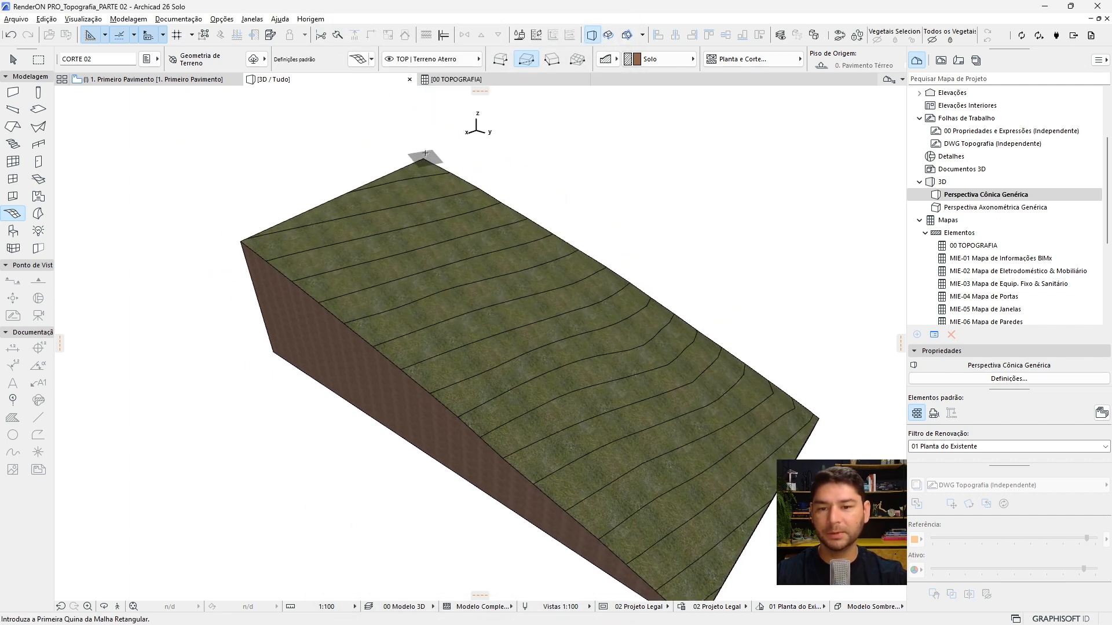
pyautogui.click(424, 159)
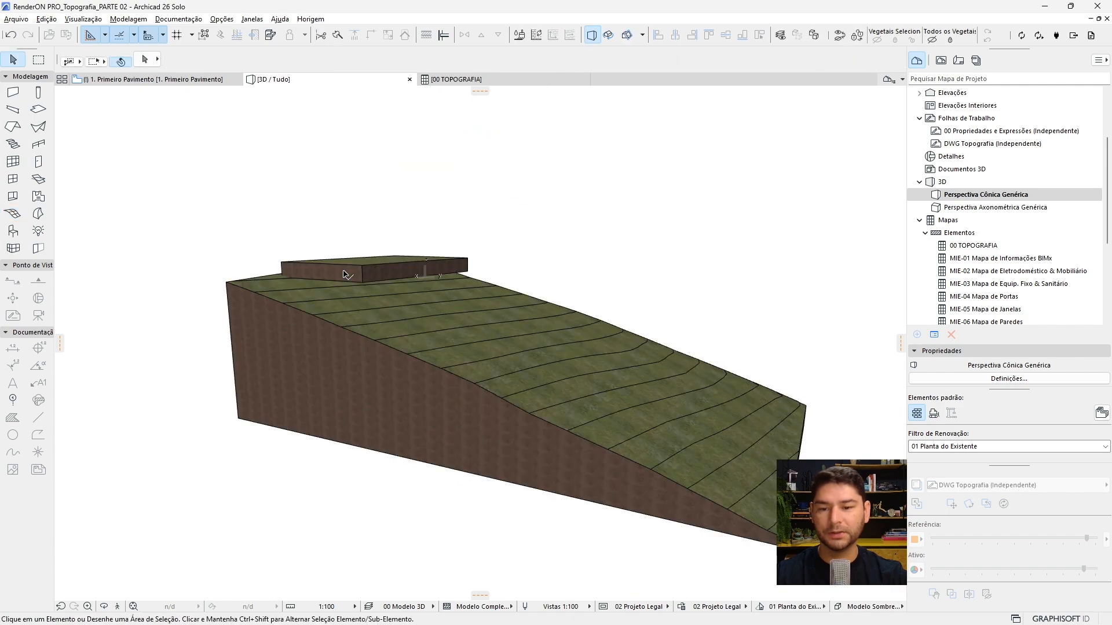
# - Set the height of the new Aterro mesh to 3 and deselect it
pyautogui.click(345, 290)
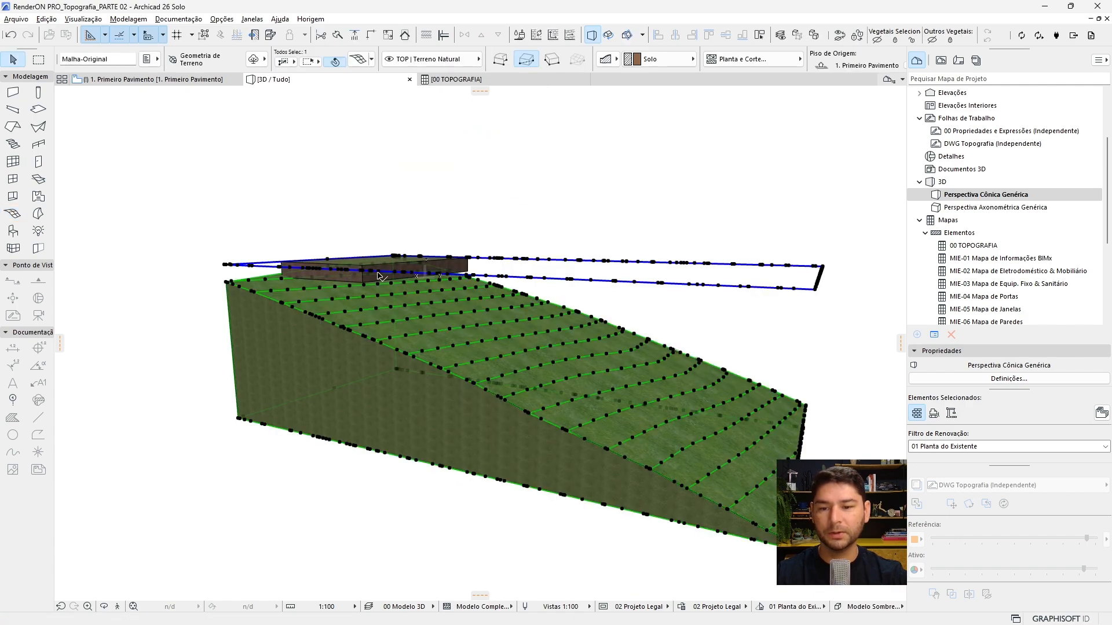
pyautogui.press('Escape')
pyautogui.scroll(5, 377, 279)
pyautogui.click(453, 249)
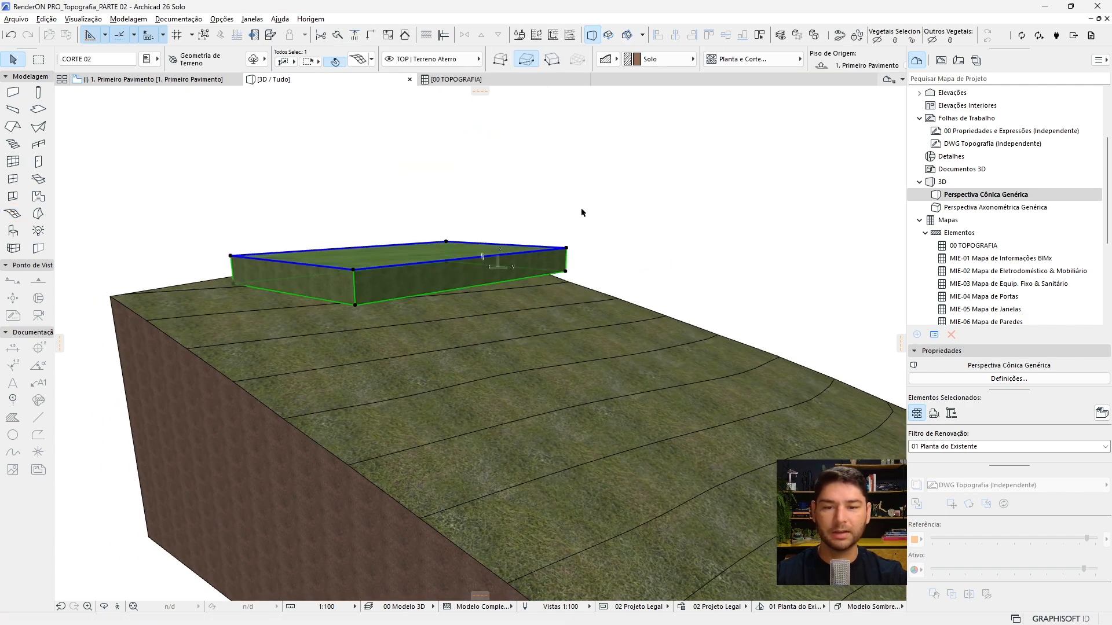
pyautogui.scroll(-3, 782, 52)
pyautogui.click(713, 54)
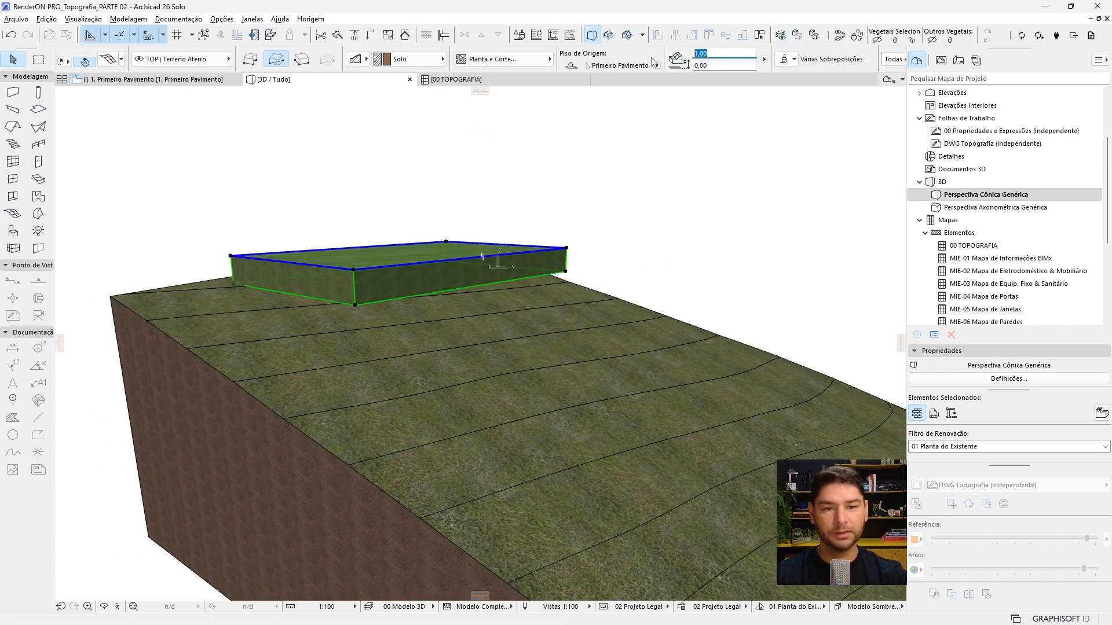
pyautogui.write('3')
pyautogui.press('Return')
pyautogui.keyDown('shift'); pyautogui.moveTo(683, 261); pyautogui.dragTo(360, 216, button='middle'); pyautogui.keyUp('shift')
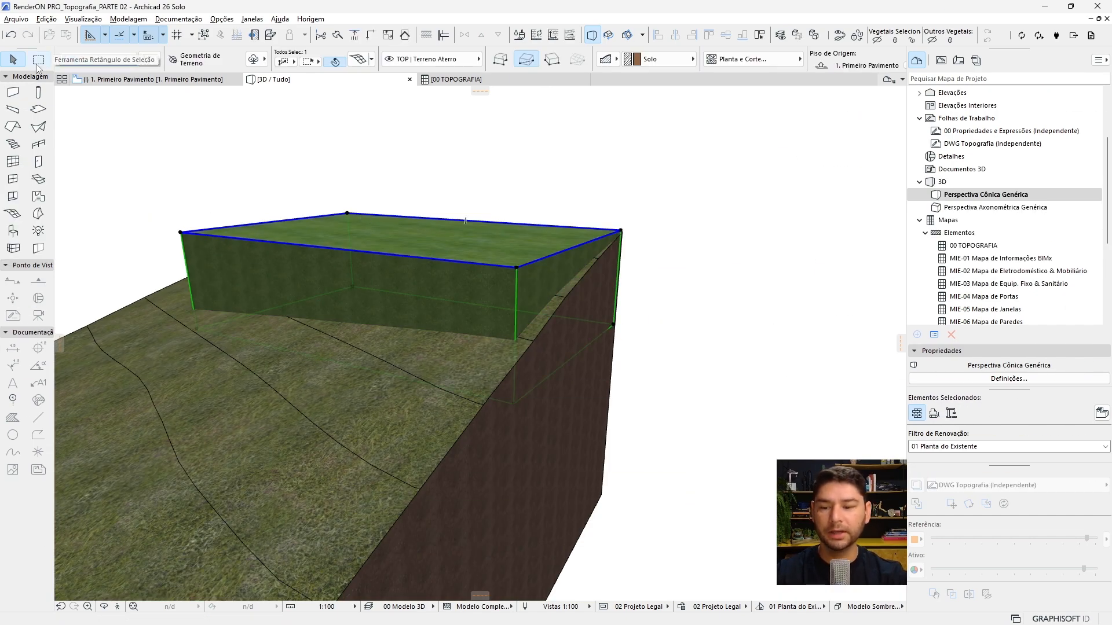
pyautogui.click(311, 125)
# - Check the Aterro volume in the 00 TOPOGRAFIA schedule and return to the 3D view
pyautogui.click(467, 84)
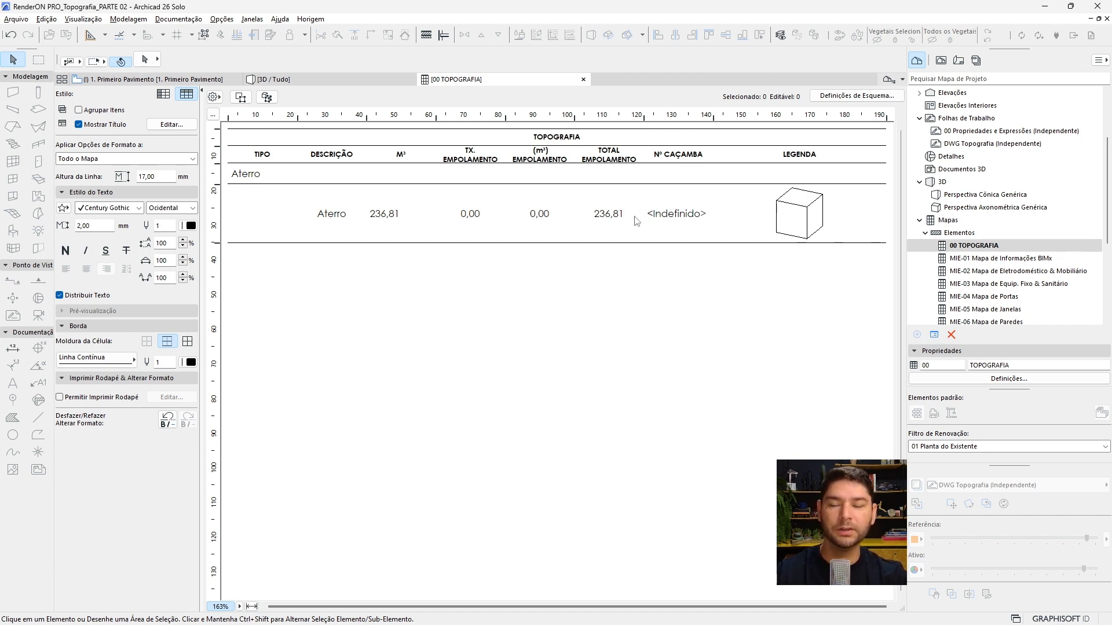
pyautogui.press('F3')
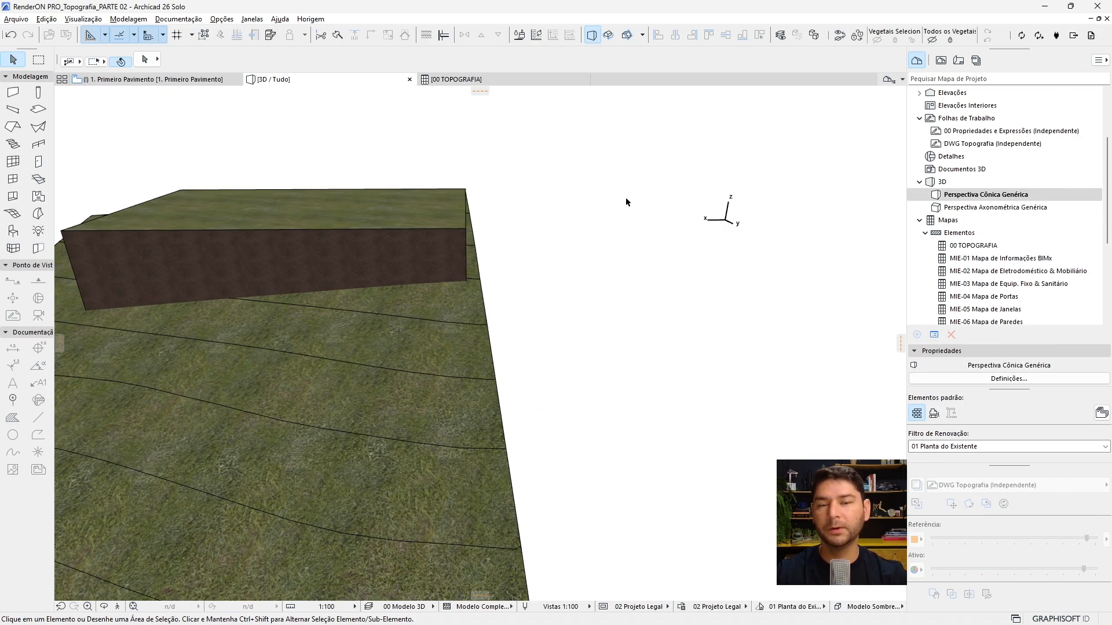
pyautogui.keyDown('shift'); pyautogui.moveTo(625, 202); pyautogui.dragTo(587, 172, button='middle'); pyautogui.keyUp('shift')
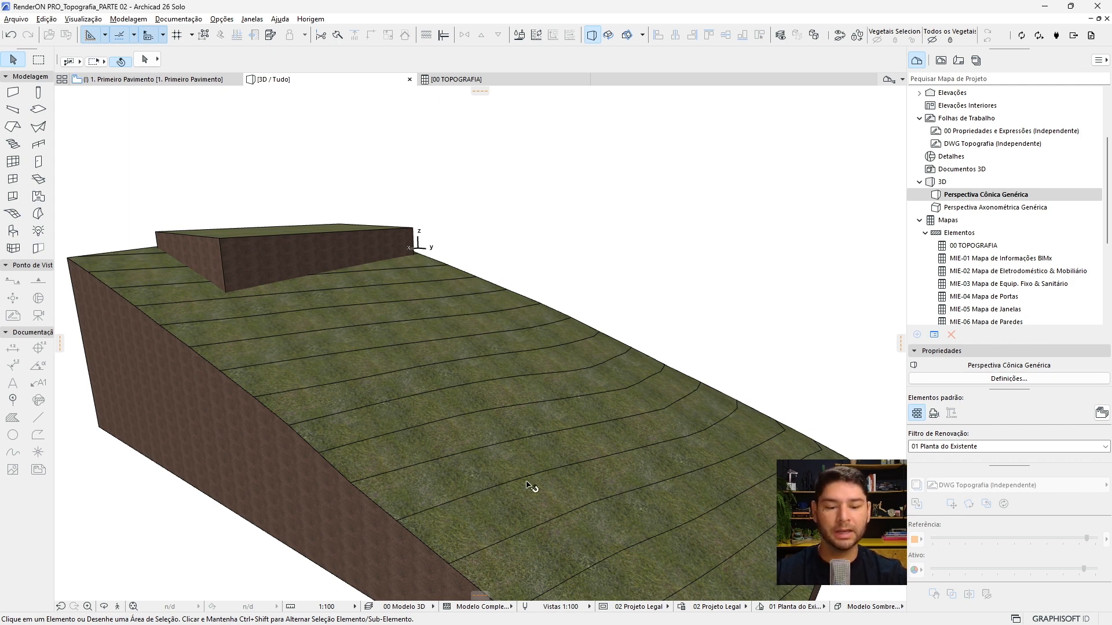
# - Create a new graphic override combination named "00- Analise Topografia"
pyautogui.click(682, 606)
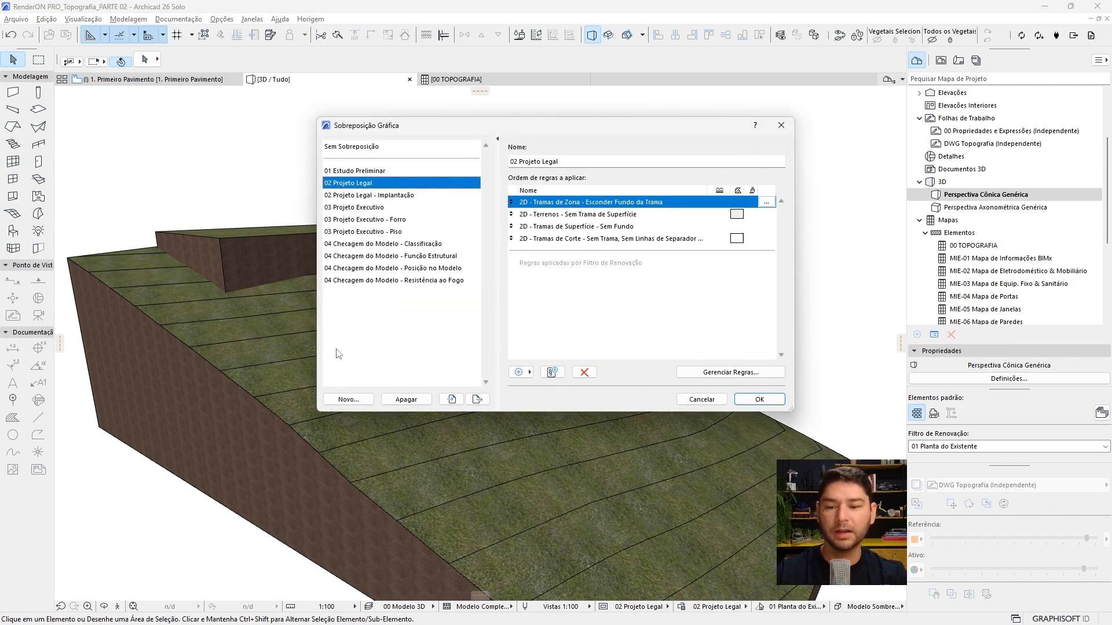
pyautogui.click(347, 401)
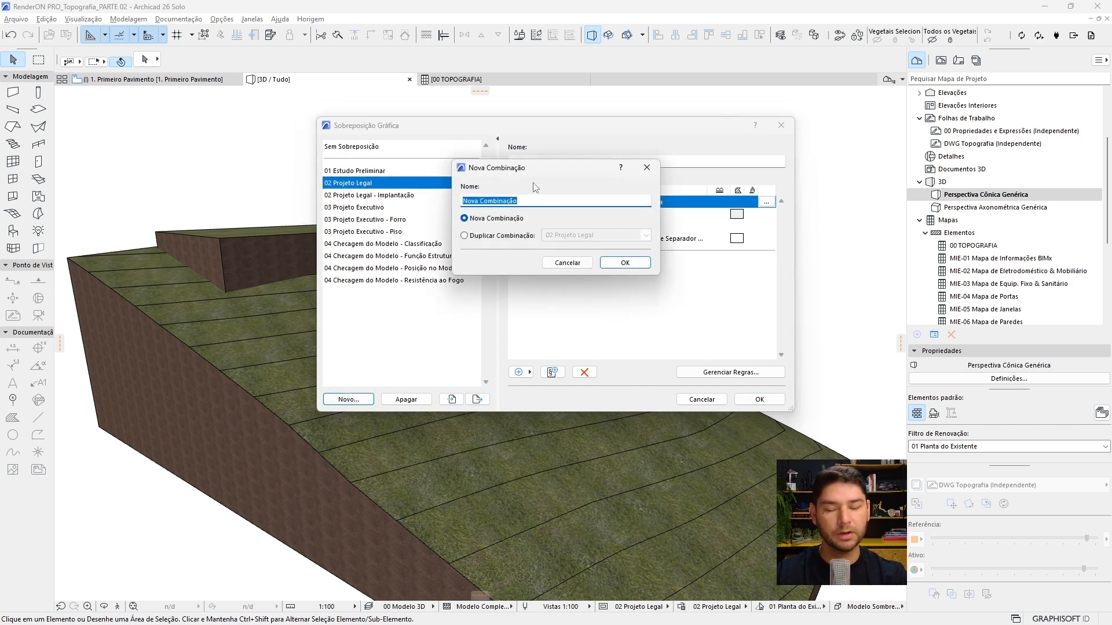
pyautogui.write('00-')
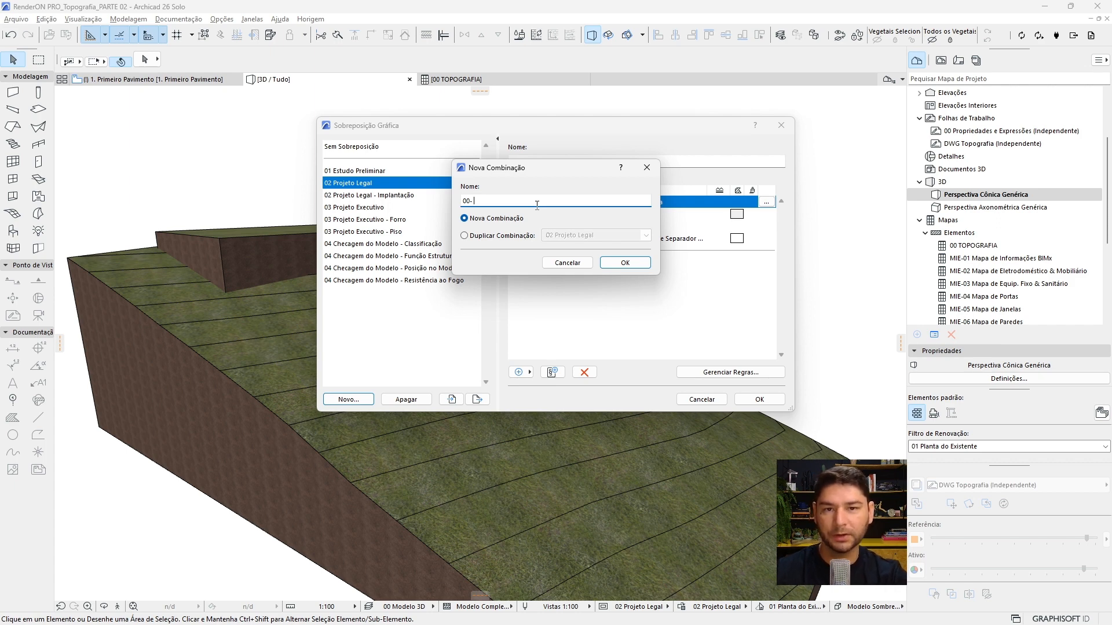
pyautogui.write('nalise Topografia')
pyautogui.click(613, 263)
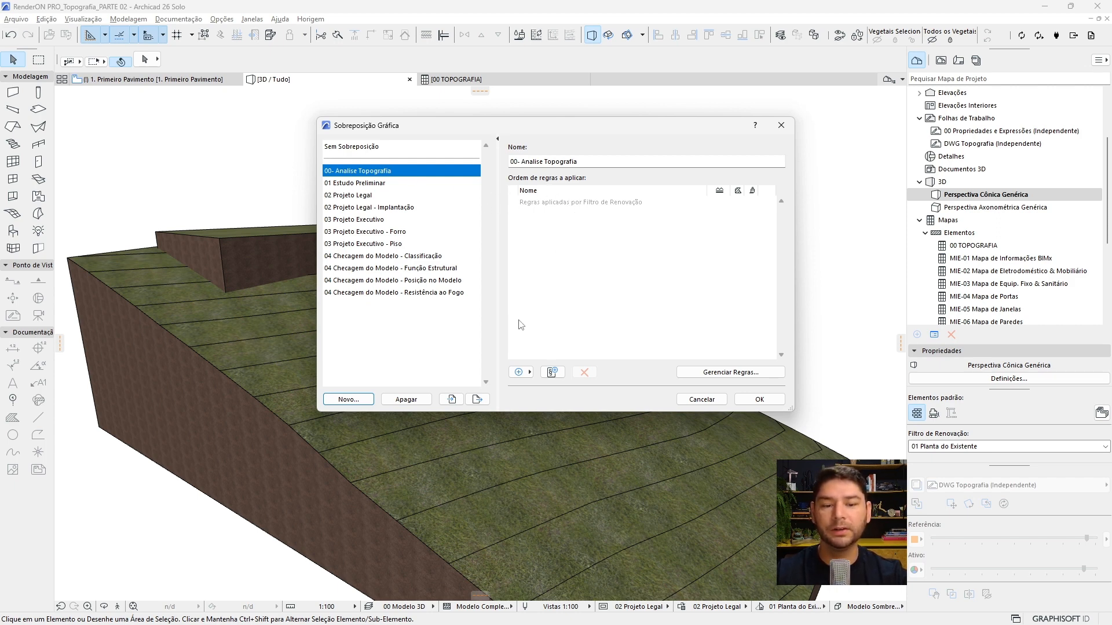
# - Create a new graphic override rule named "00- Terreno Aterro"
pyautogui.click(712, 373)
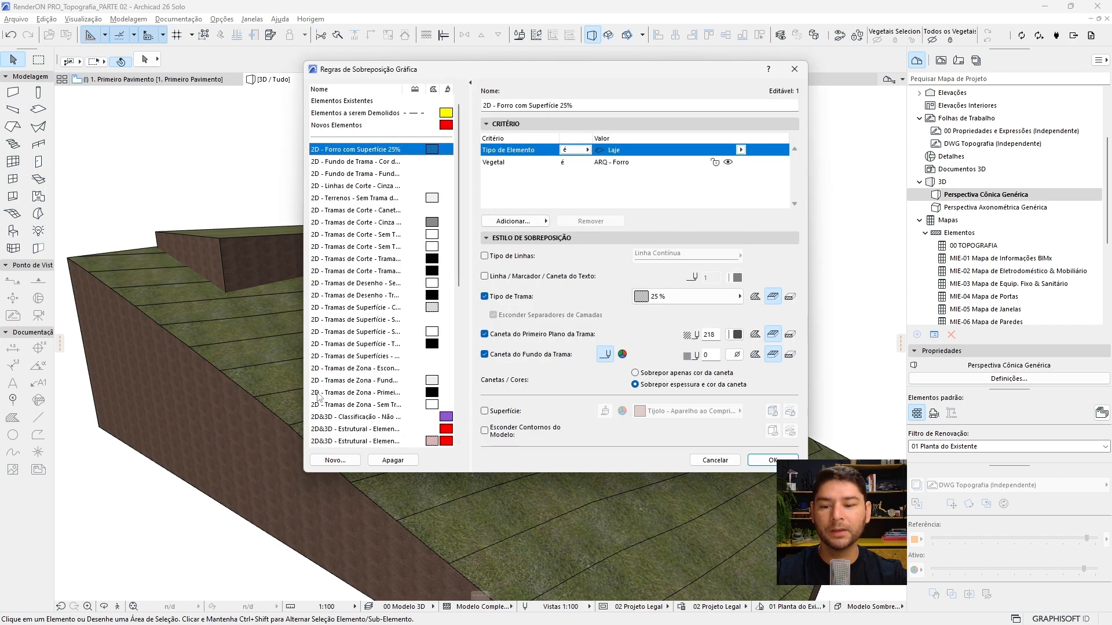
pyautogui.click(346, 460)
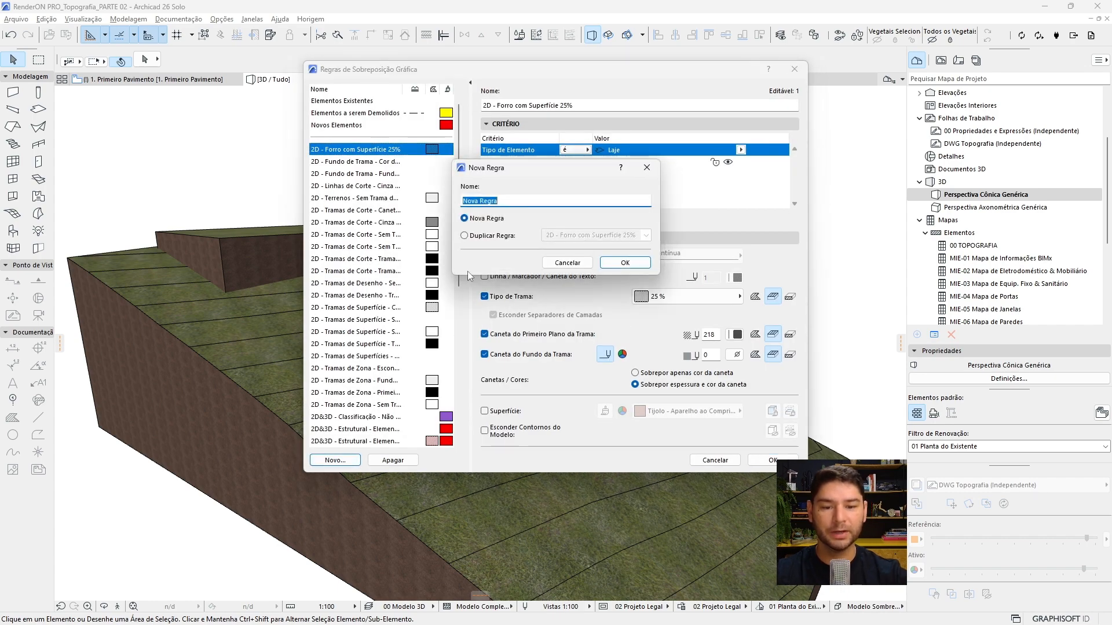
pyautogui.write('00- Terreno')
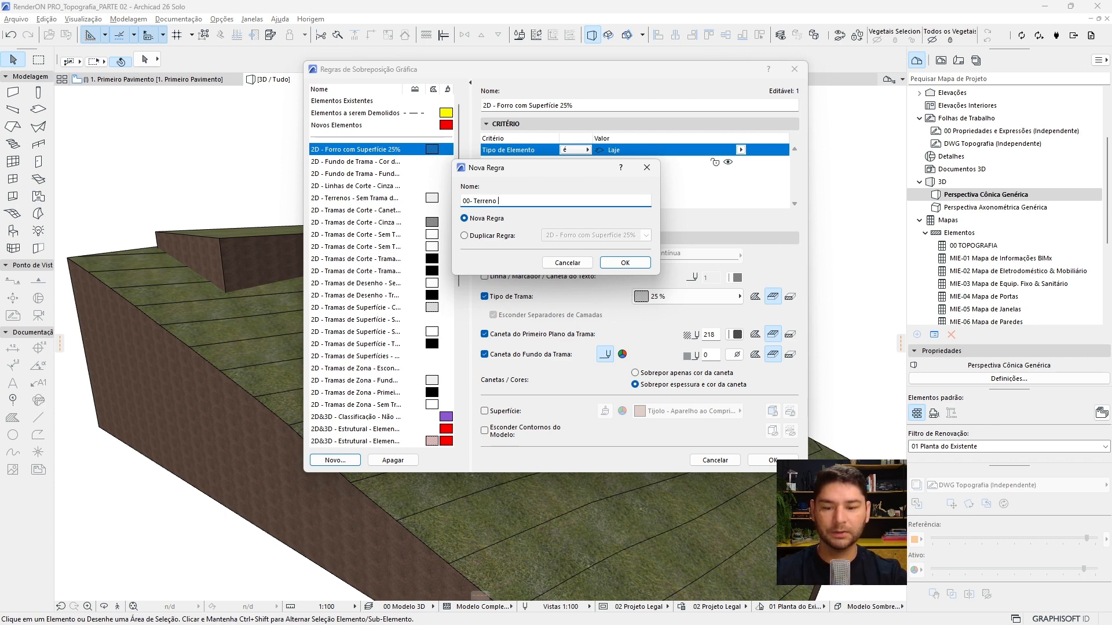
pyautogui.write(' Aterro')
pyautogui.click(625, 263)
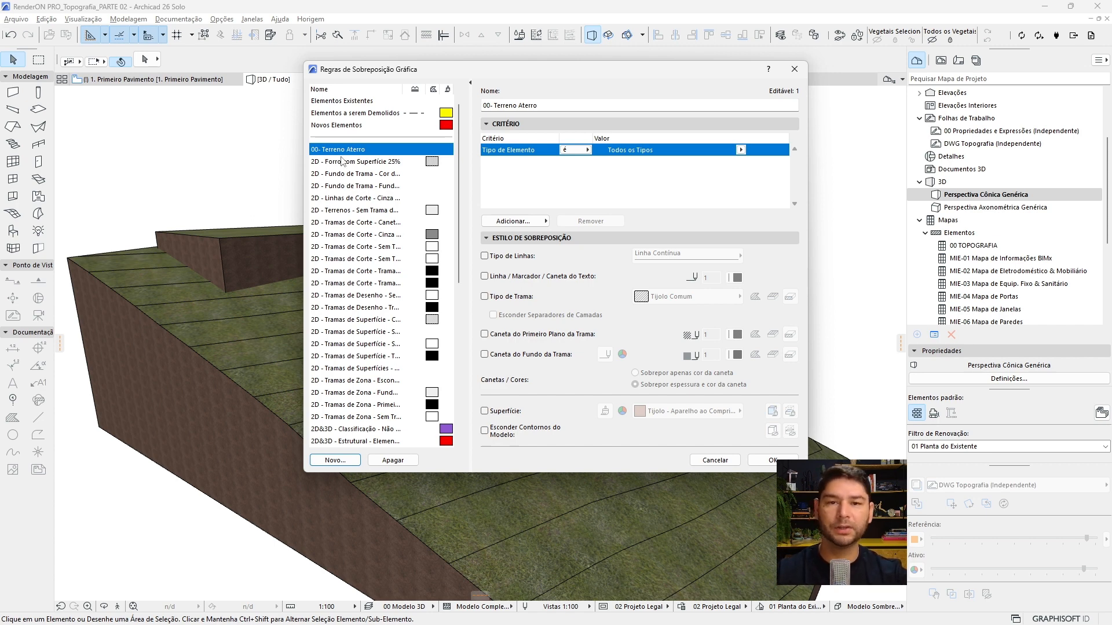
pyautogui.scroll(-8, 361, 222)
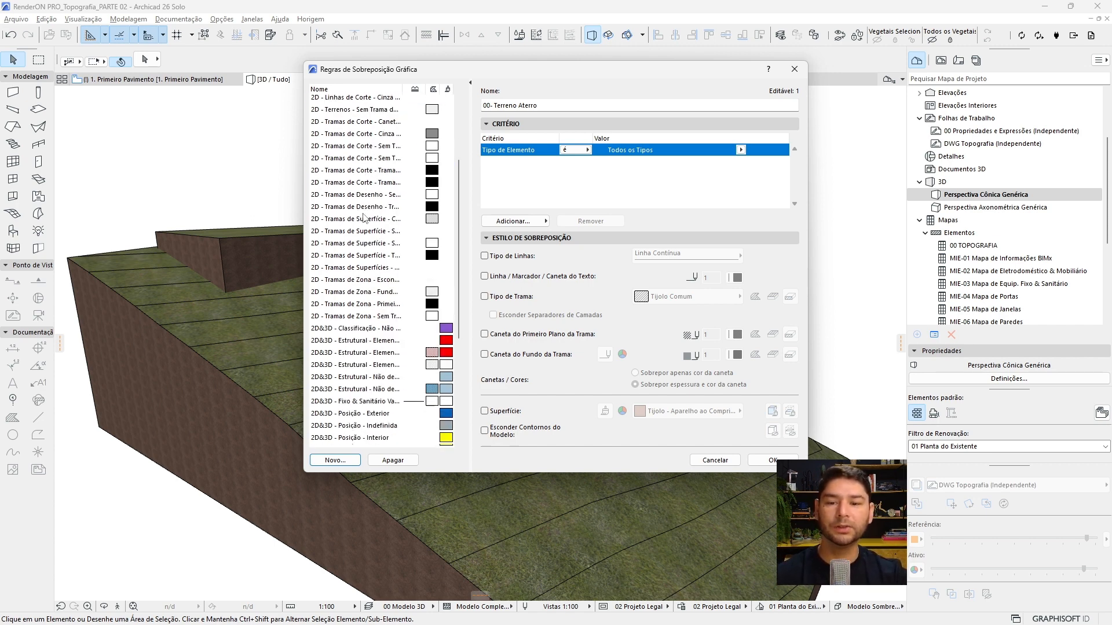
pyautogui.scroll(8, 361, 222)
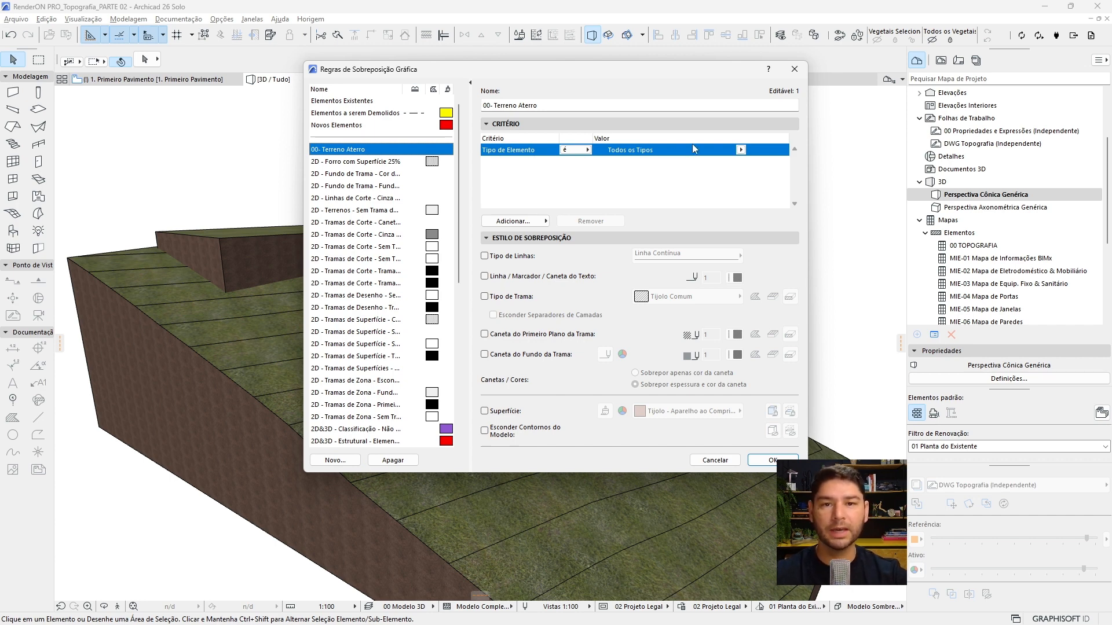
# - Set the rule's criteria to element type Malha and the TERRENO property Tipo de Malha equal to Aterro
pyautogui.click(741, 150)
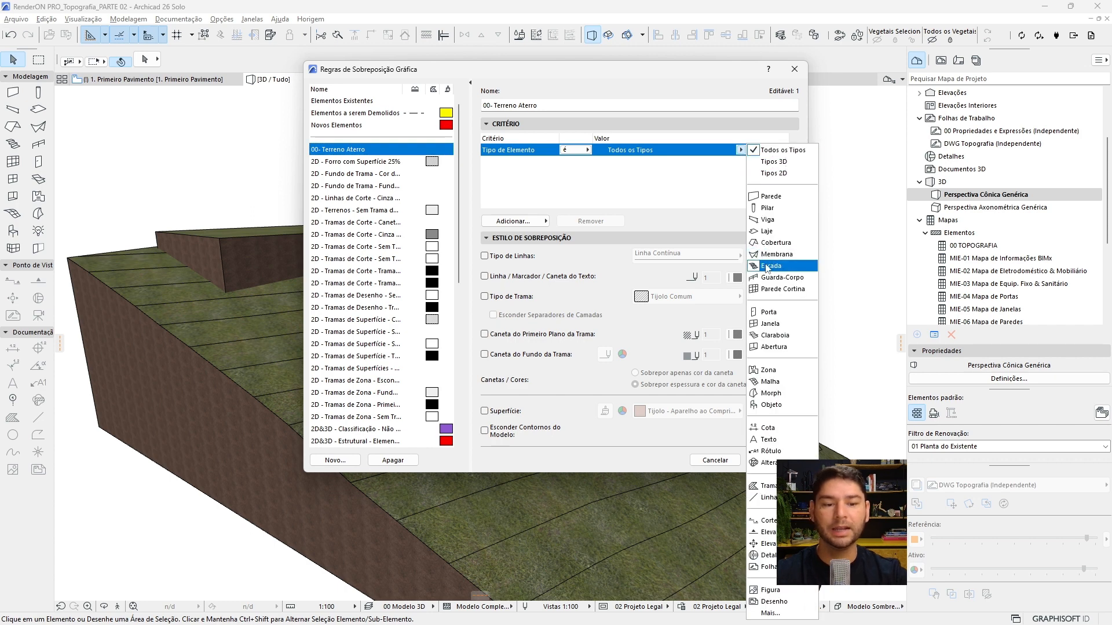
pyautogui.click(779, 383)
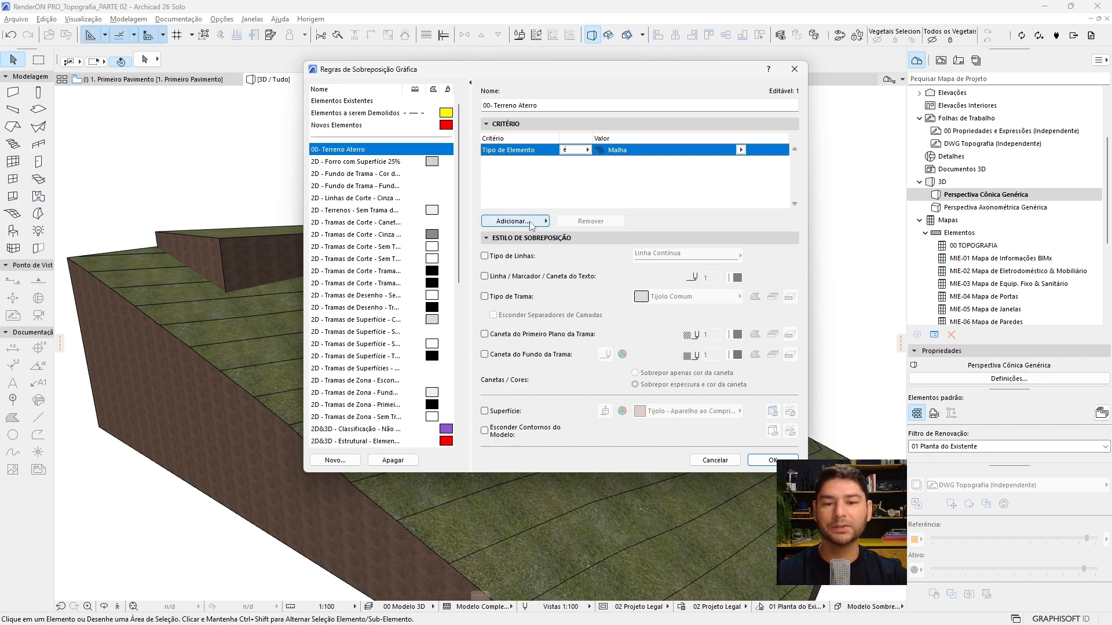
pyautogui.click(514, 221)
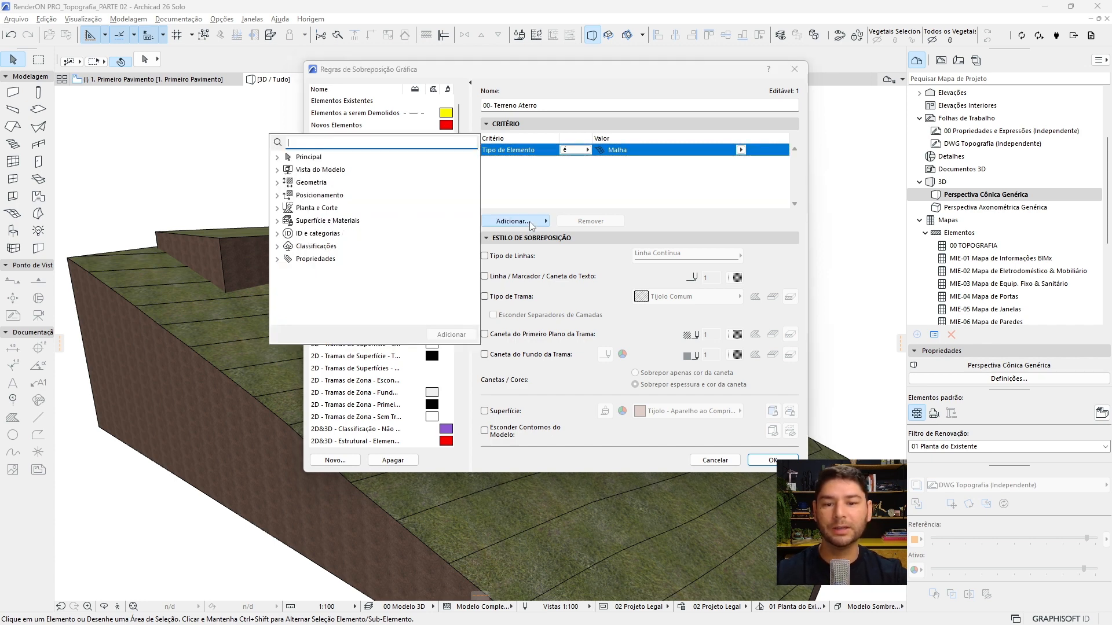
pyautogui.click(277, 260)
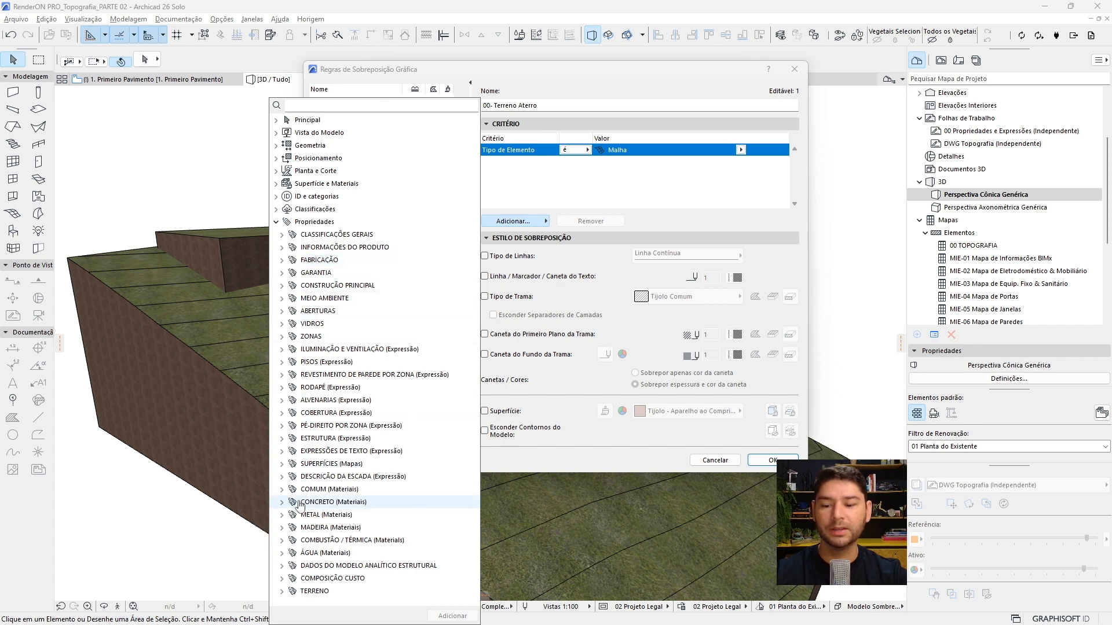
pyautogui.click(282, 590)
pyautogui.click(338, 571)
pyautogui.doubleClick(338, 571)
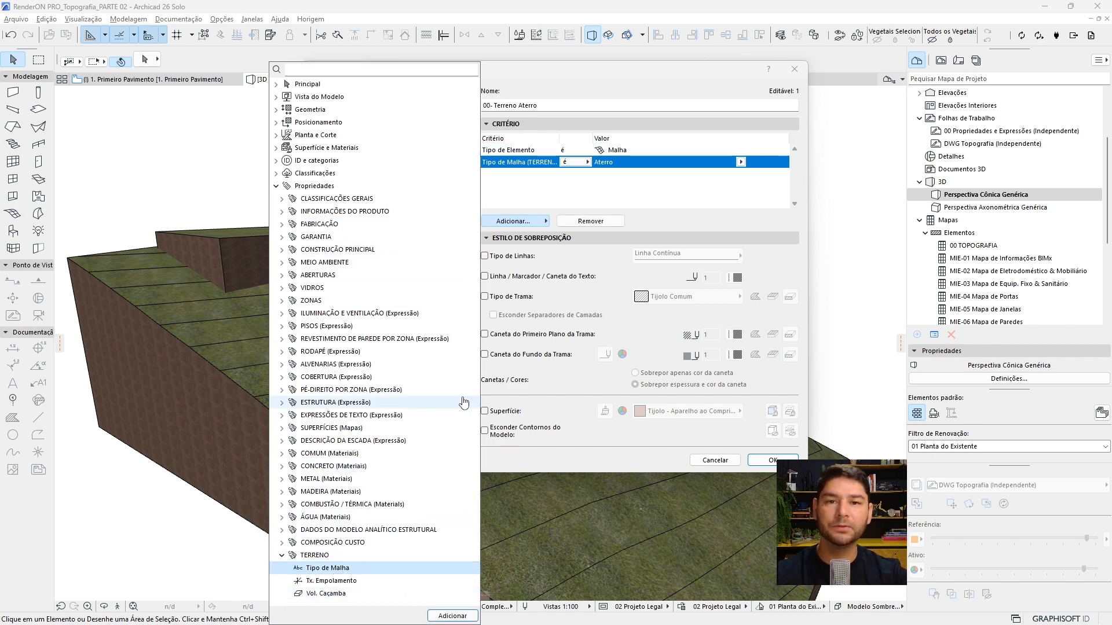
pyautogui.click(587, 192)
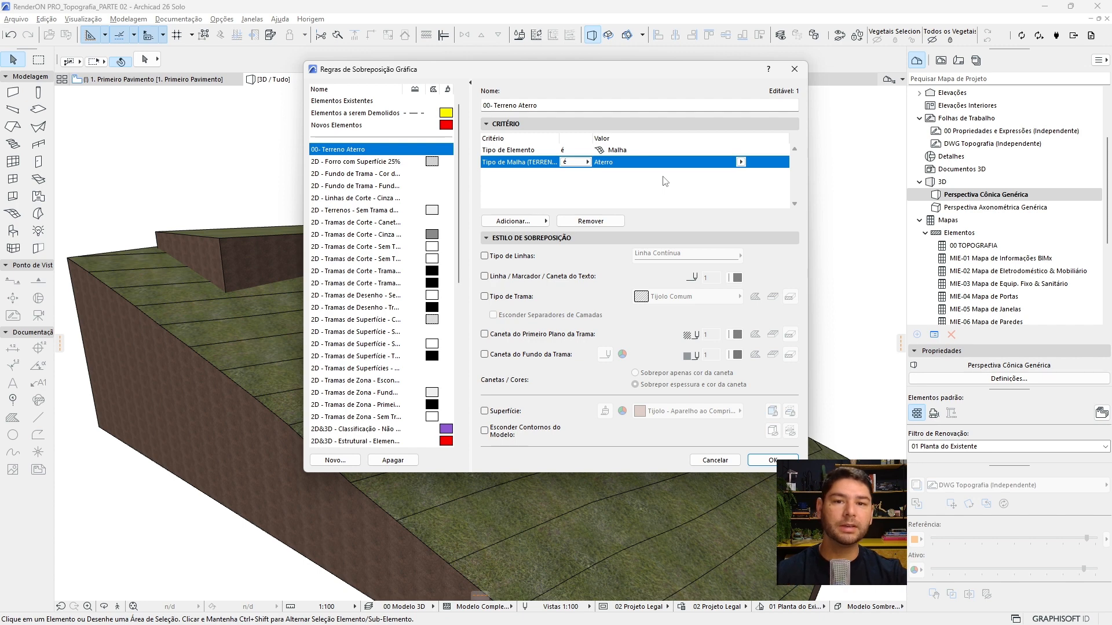
pyautogui.click(510, 151)
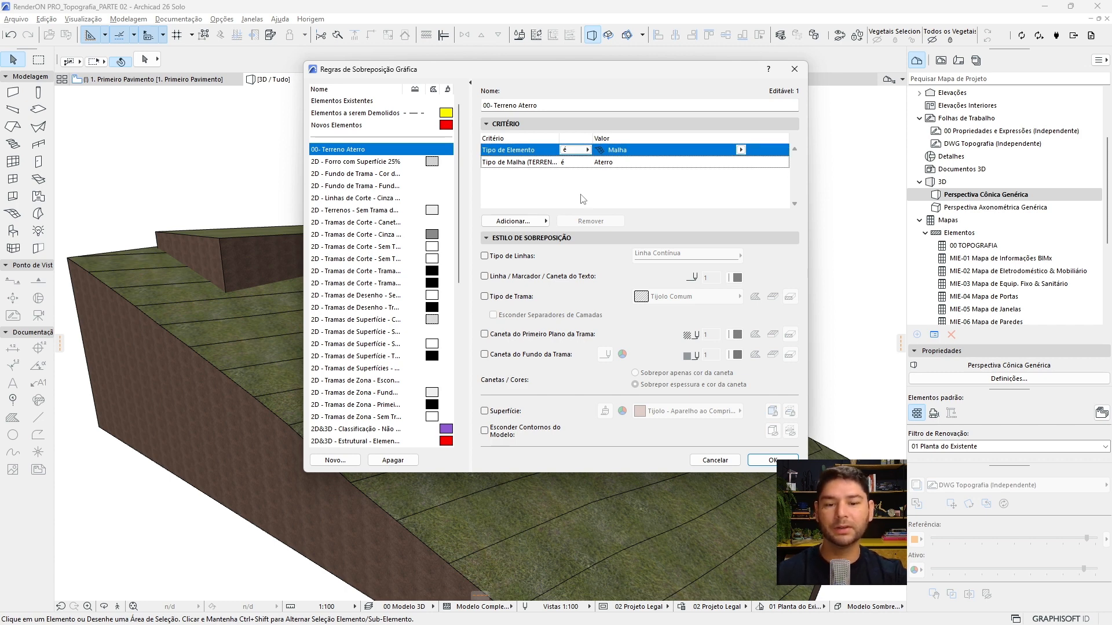
# - Enable the fill type override in the 00- Terreno Aterro rule and set it to the 25 % fill
pyautogui.click(485, 297)
pyautogui.click(666, 297)
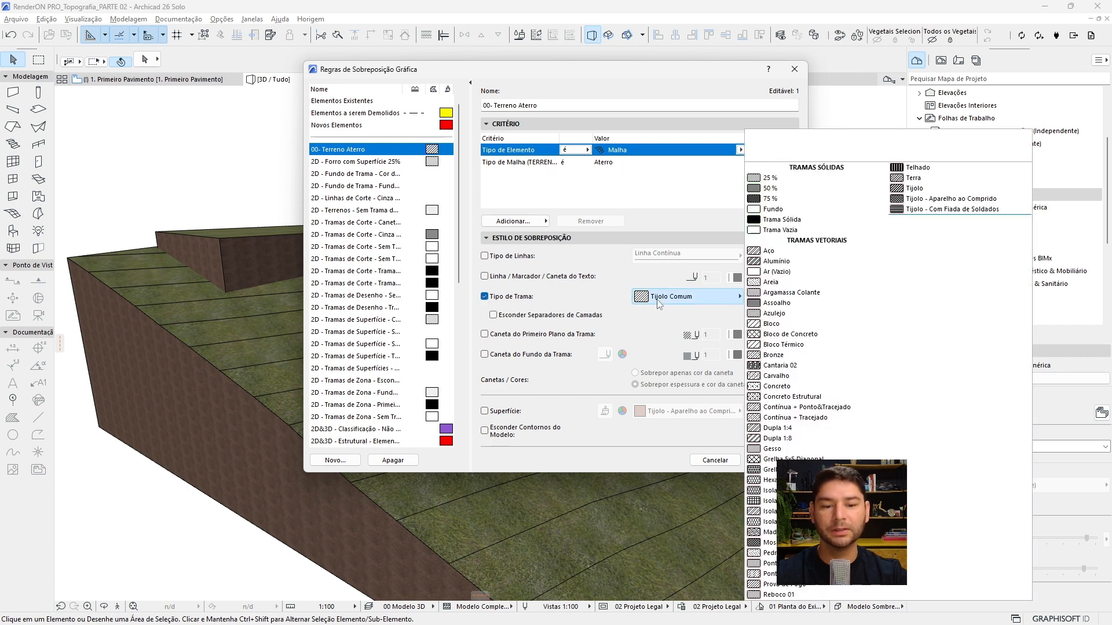
pyautogui.click(779, 180)
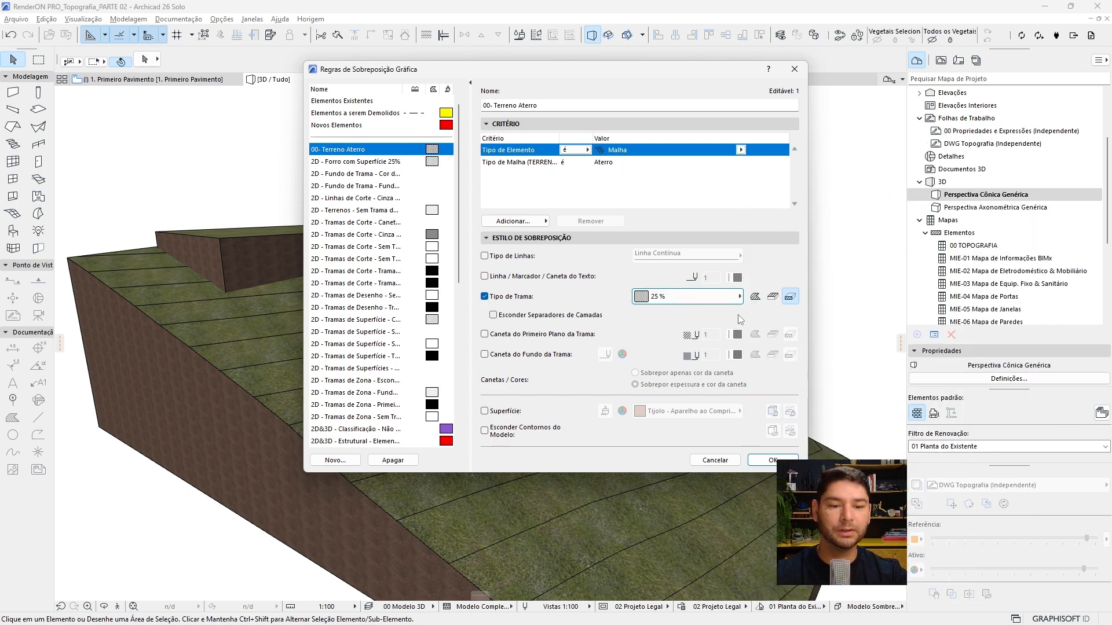
# - Extend the fill type override to cover fills and override the fill foreground with red pen 20 and the background with white pen 19
pyautogui.click(772, 297)
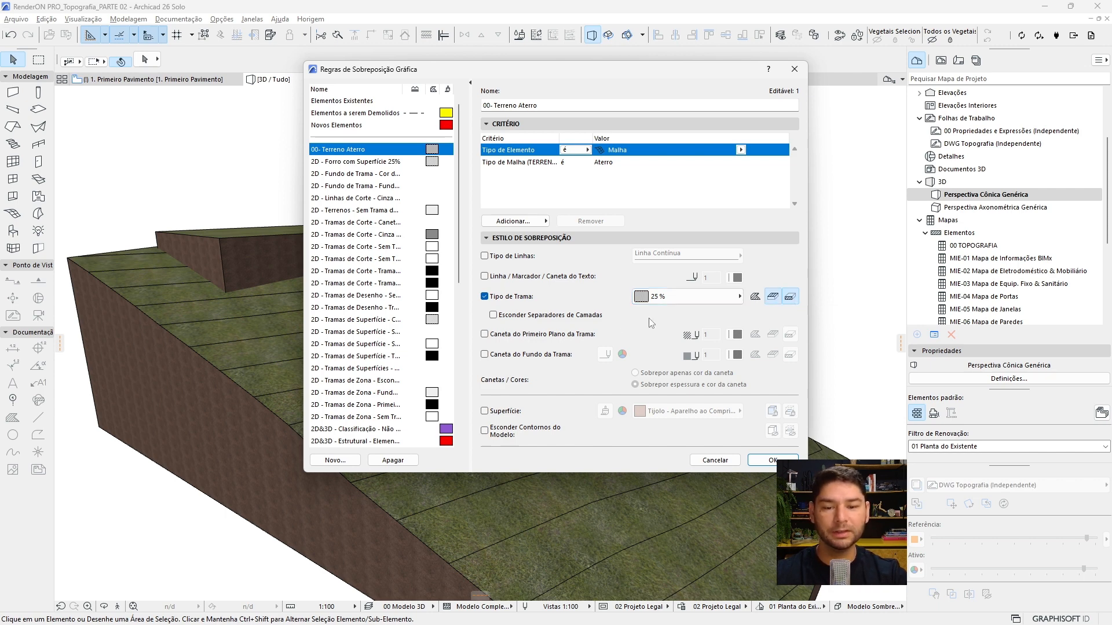
pyautogui.click(485, 334)
pyautogui.click(485, 355)
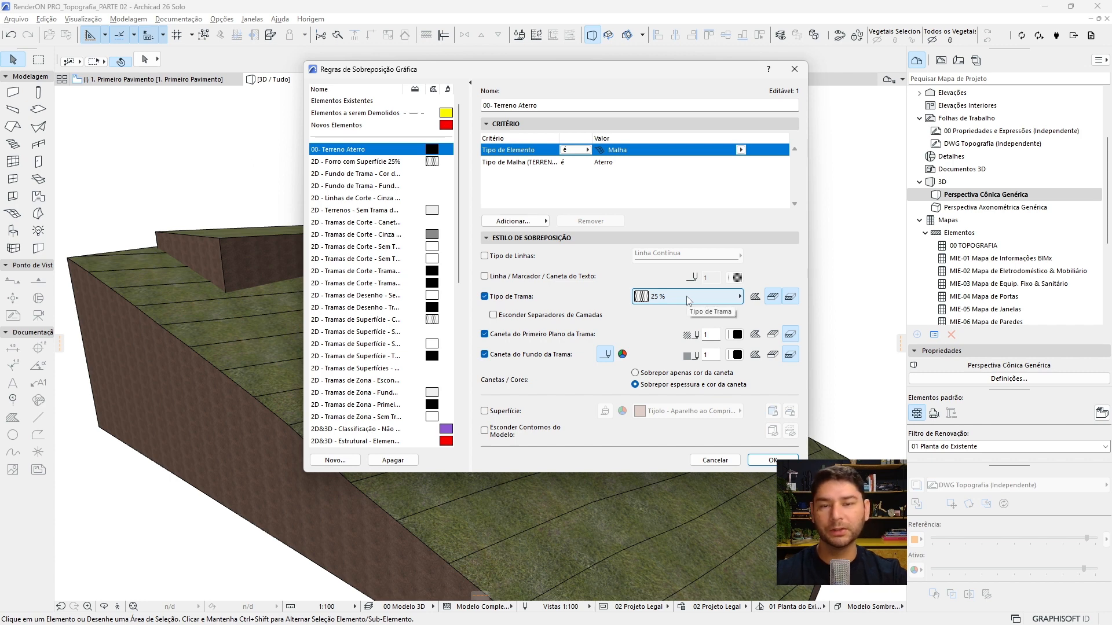
pyautogui.click(737, 334)
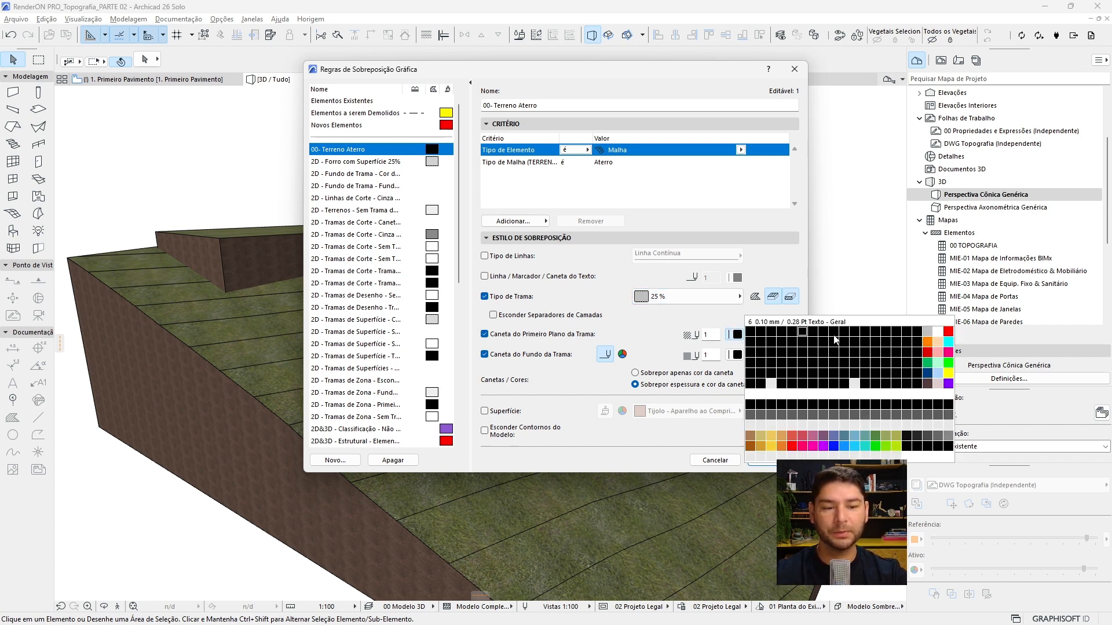
pyautogui.click(947, 331)
pyautogui.click(737, 354)
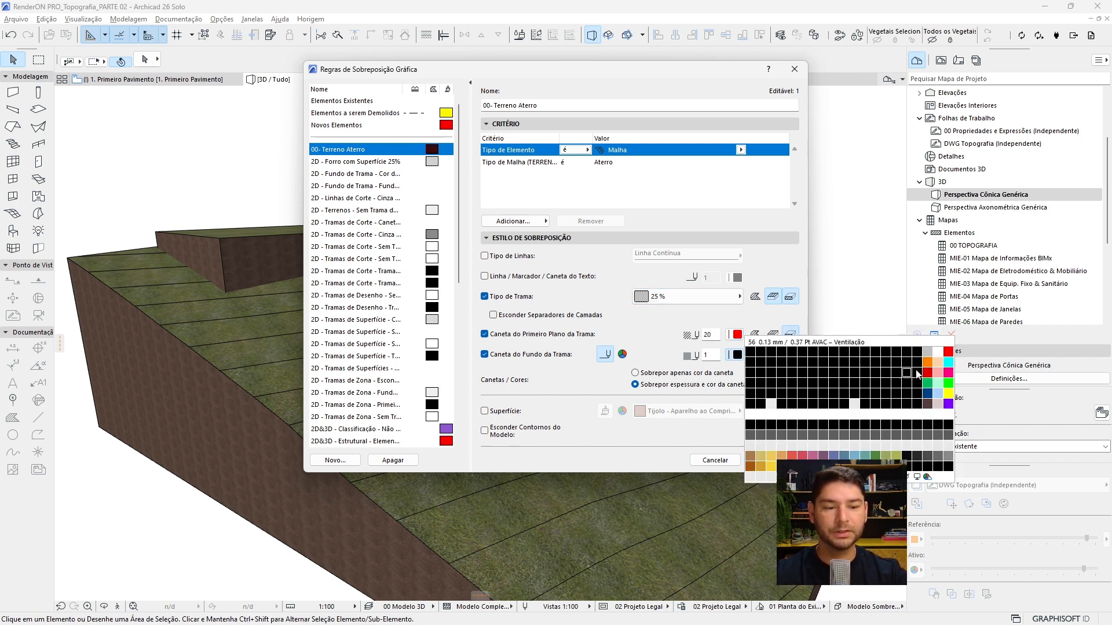
pyautogui.click(937, 351)
# - Enable the rule's surface override with a solid red RGB color (255, 0, 0) and transmittance 15, and save the rule
pyautogui.moveTo(542, 76); pyautogui.dragTo(311, 62)
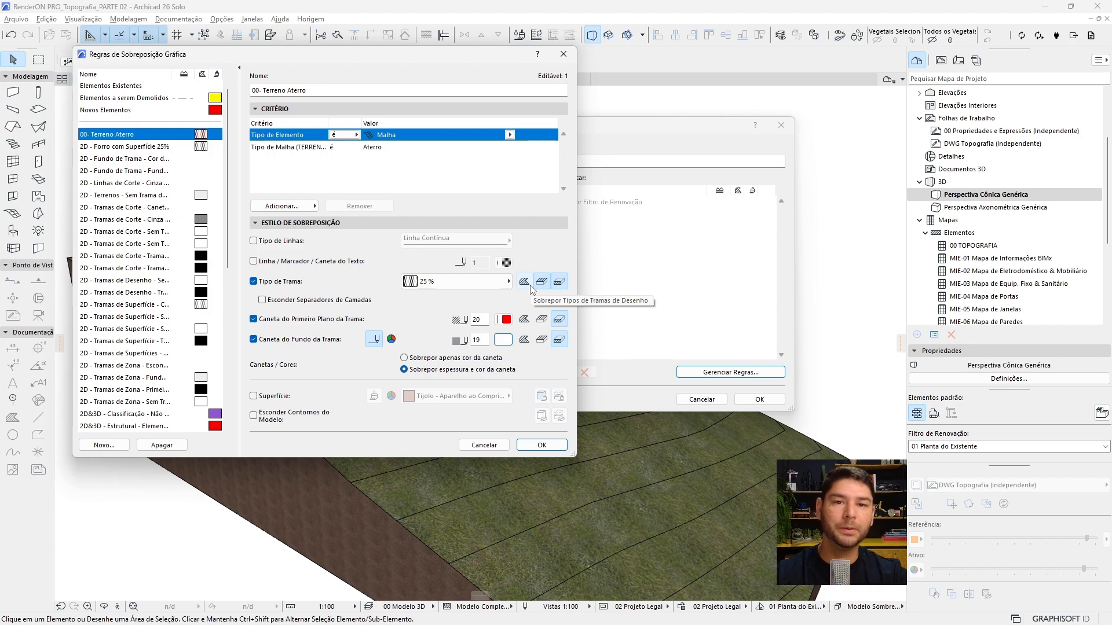
pyautogui.click(254, 397)
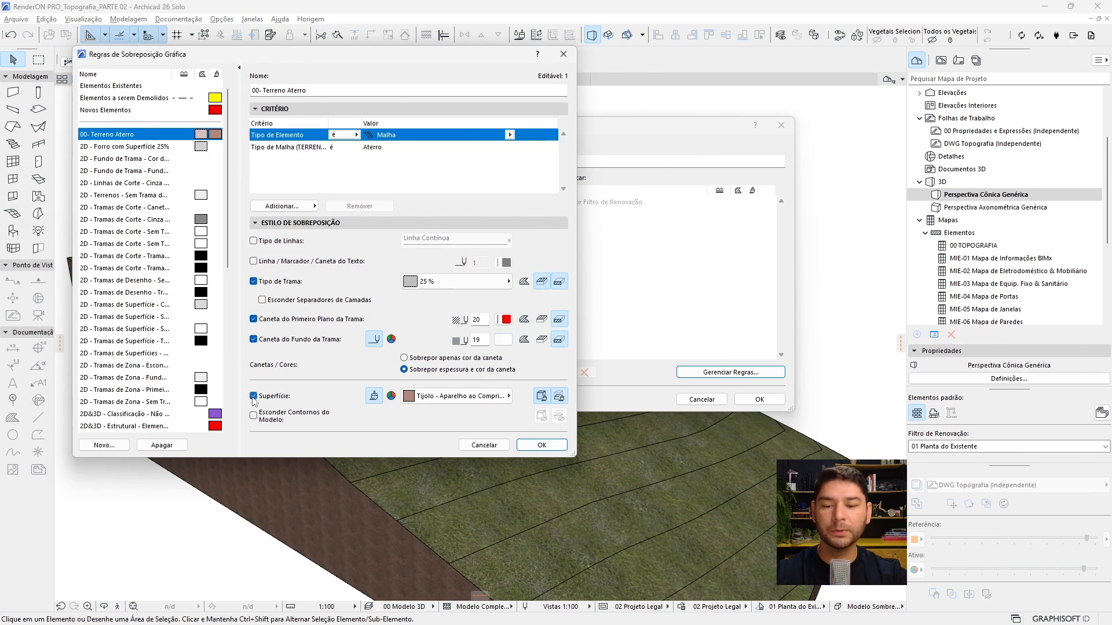
pyautogui.click(427, 397)
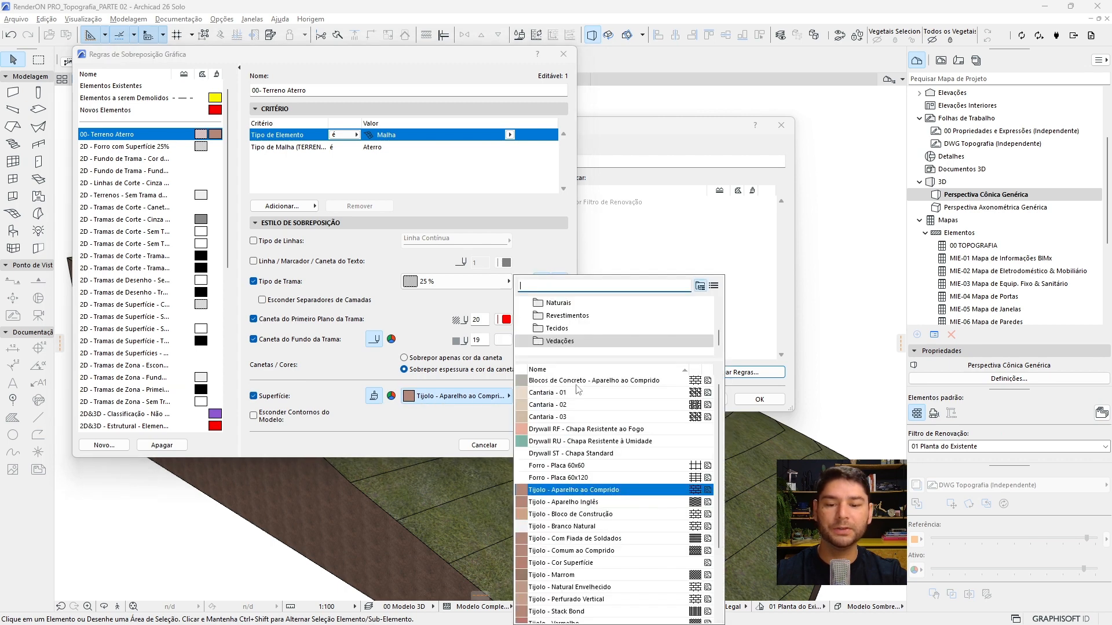
pyautogui.click(395, 415)
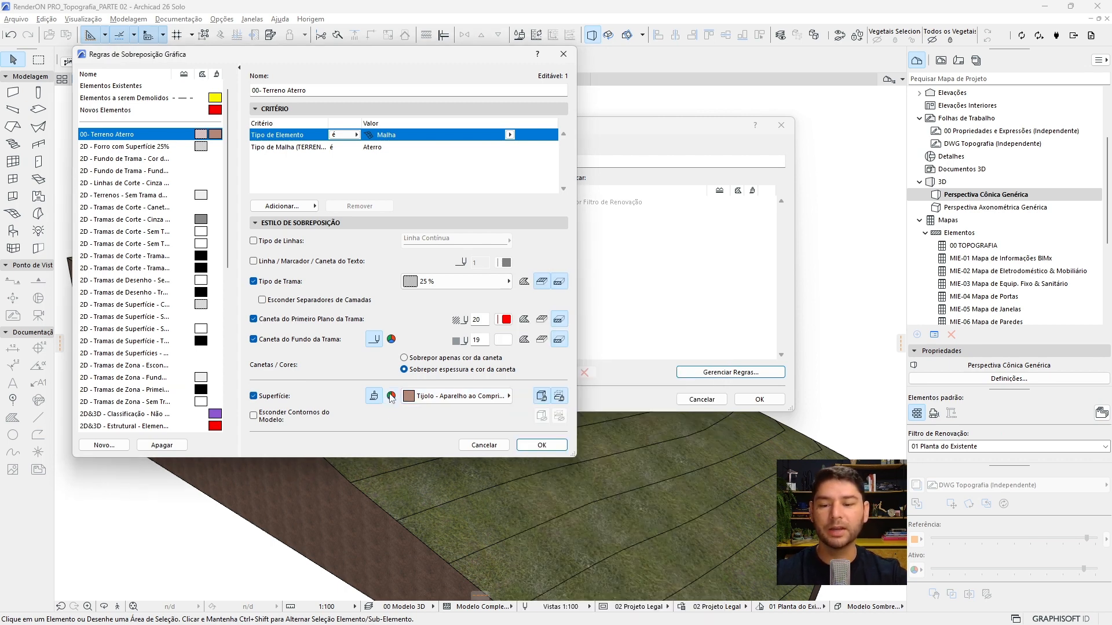
pyautogui.click(391, 398)
pyautogui.click(466, 398)
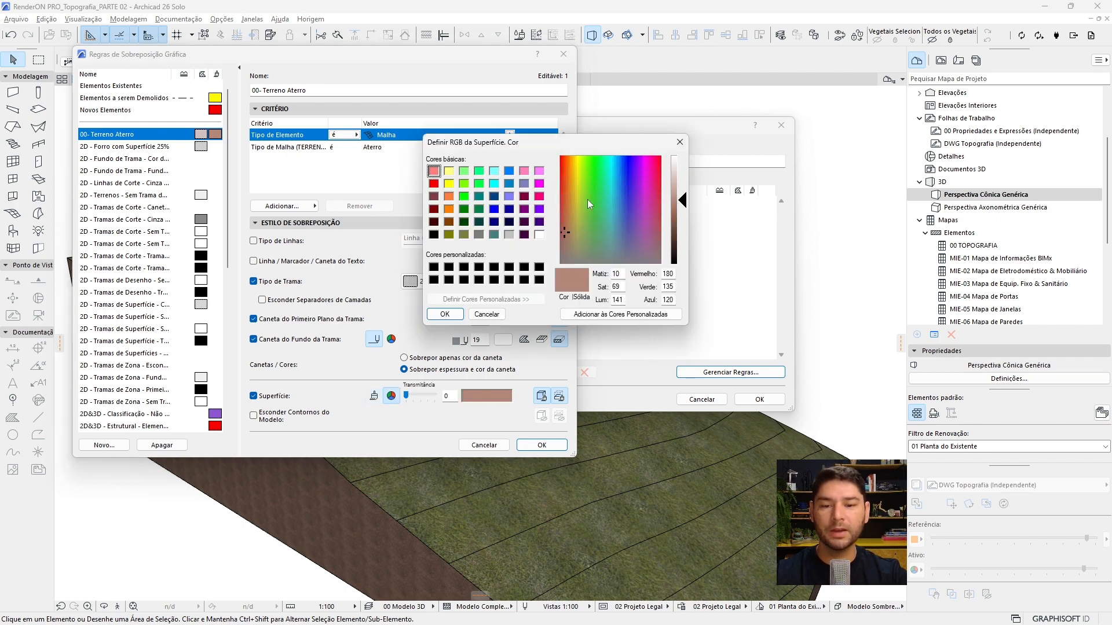
pyautogui.click(434, 184)
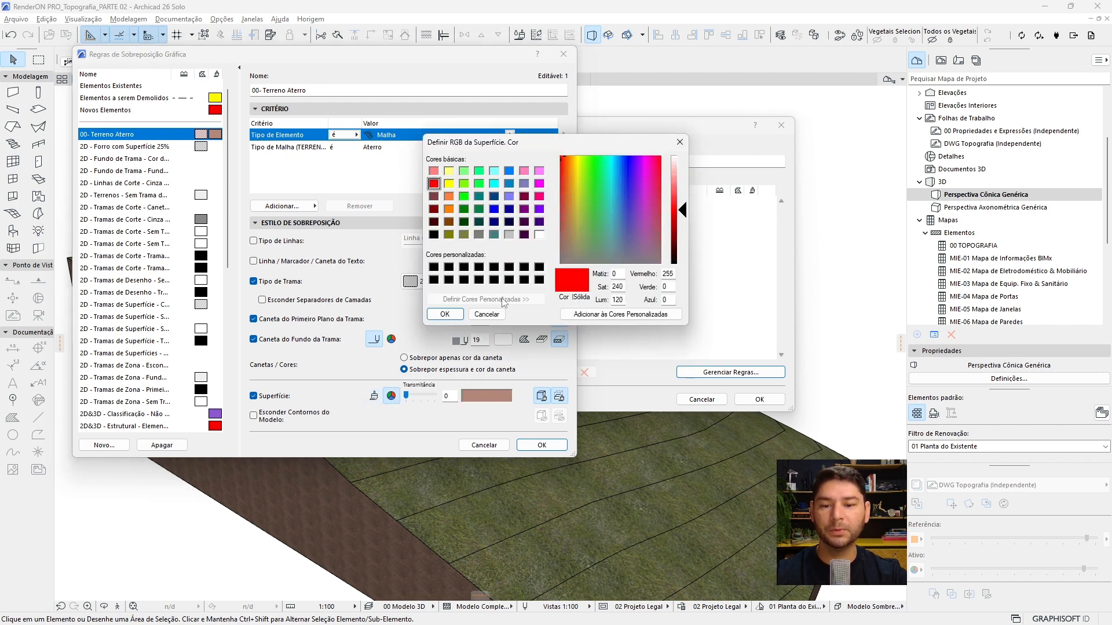
pyautogui.click(445, 314)
pyautogui.doubleClick(444, 396)
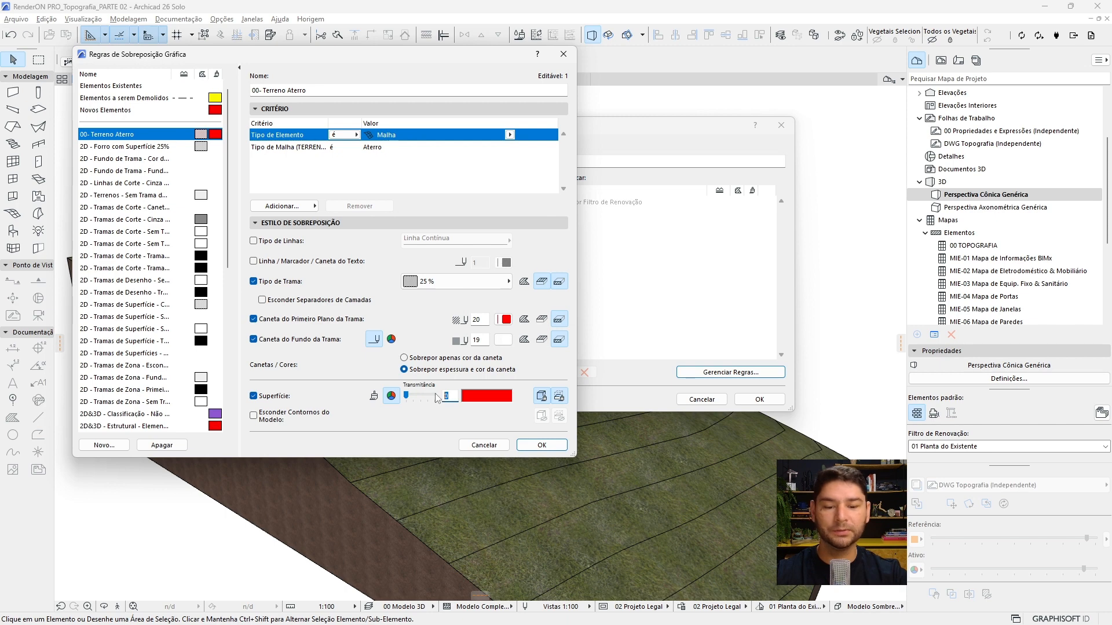
pyautogui.write('15')
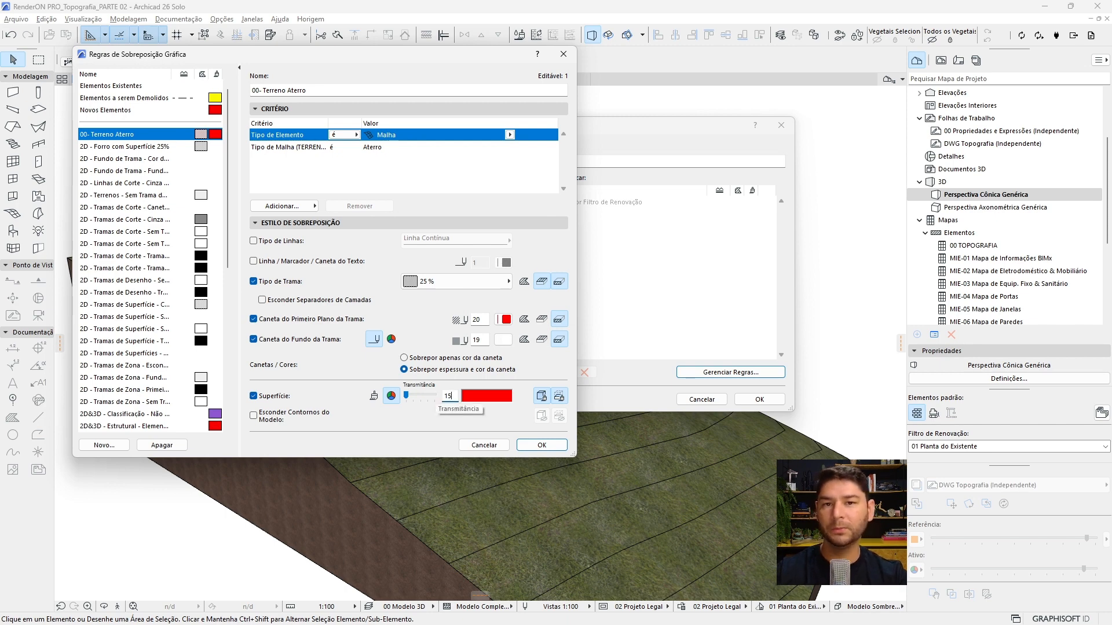
pyautogui.click(542, 445)
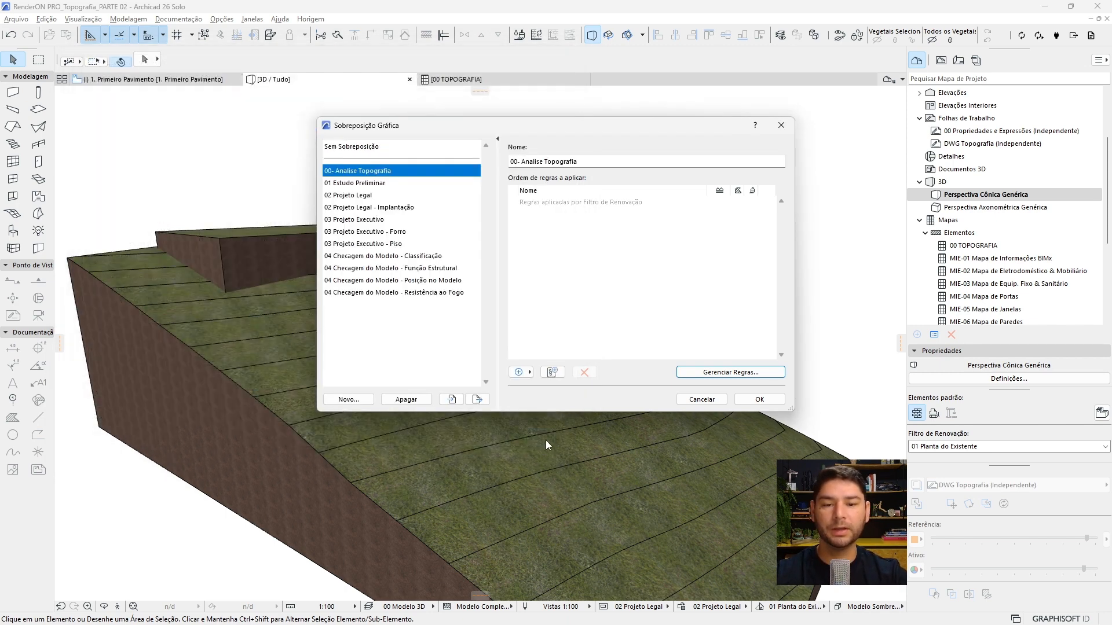
# - Add the 00- Terreno Aterro rule to the 00- Analise Topografia combination and apply it to the 3D view
pyautogui.click(523, 375)
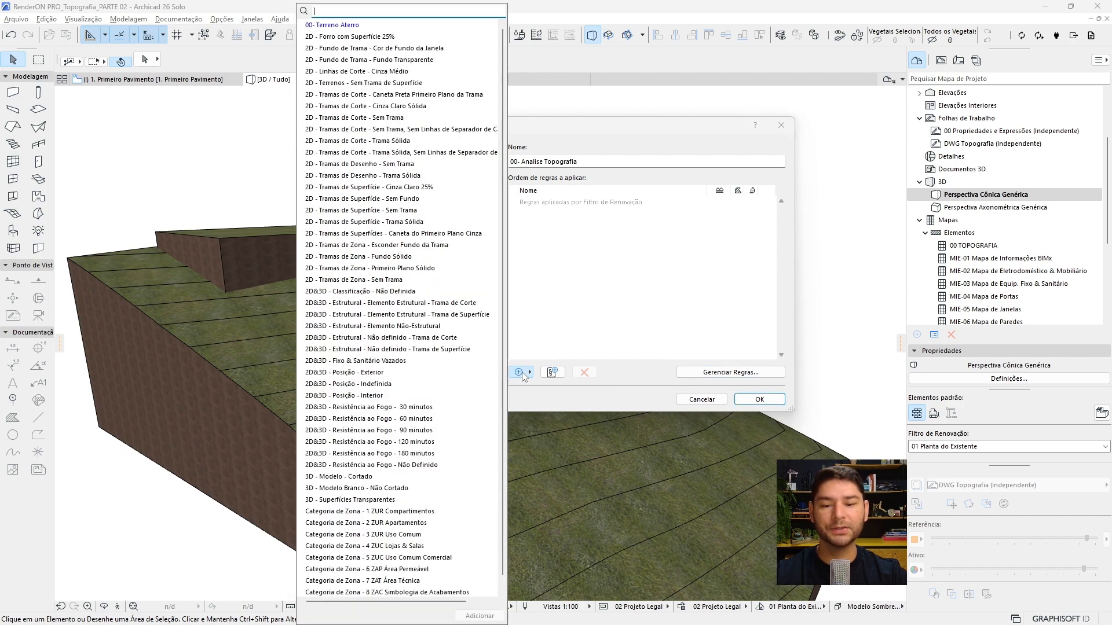
pyautogui.doubleClick(348, 28)
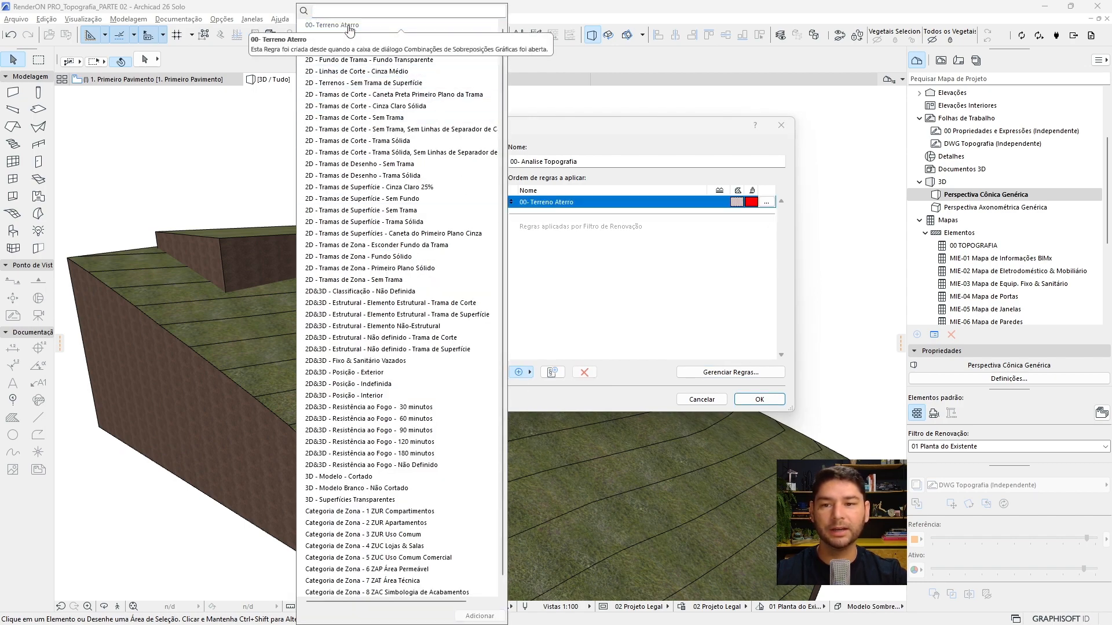
pyautogui.click(583, 256)
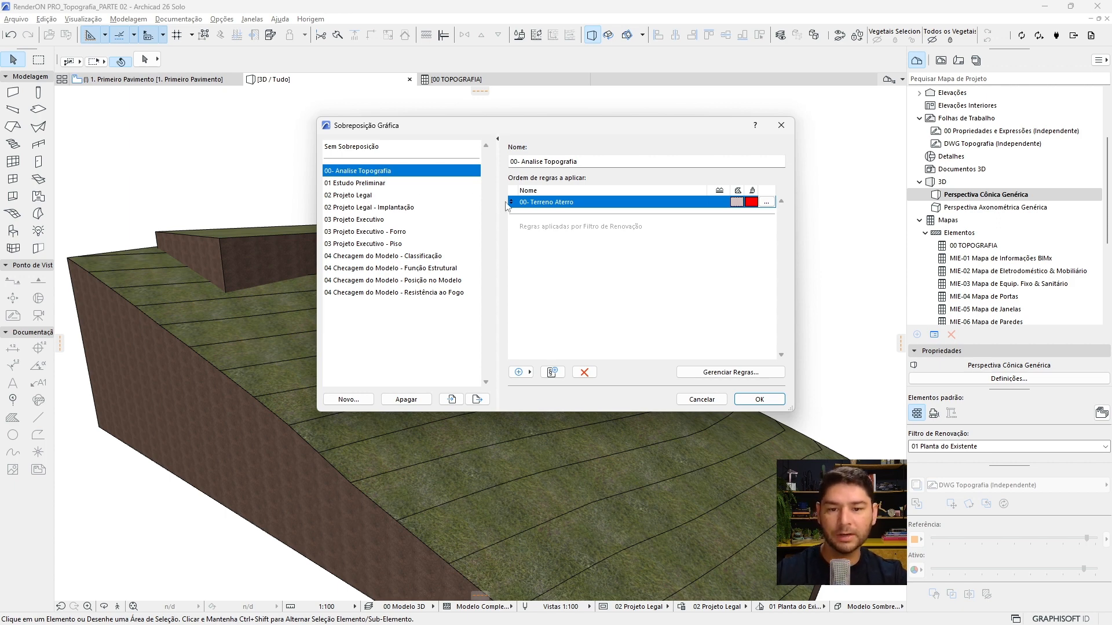
pyautogui.click(750, 399)
pyautogui.moveTo(503, 224)
pyautogui.keyDown('shift'); pyautogui.mouseDown(button='middle')
pyautogui.moveTo(426, 231)
pyautogui.moveTo(206, 209)
pyautogui.moveTo(695, 265)
pyautogui.moveTo(637, 269)
pyautogui.moveTo(585, 227)
pyautogui.moveTo(464, 218)
pyautogui.moveTo(687, 191)
pyautogui.moveTo(322, 210)
pyautogui.moveTo(509, 213)
pyautogui.mouseUp(button='middle'); pyautogui.keyUp('shift')
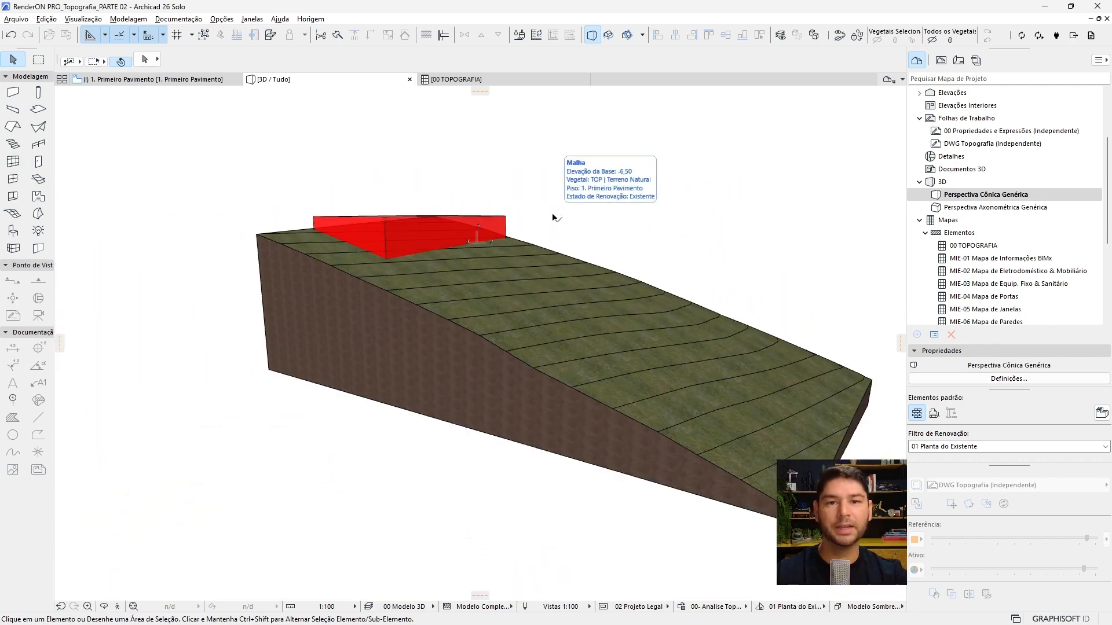
pyautogui.keyDown('shift'); pyautogui.moveTo(643, 184); pyautogui.dragTo(496, 181, button='middle'); pyautogui.keyUp('shift')
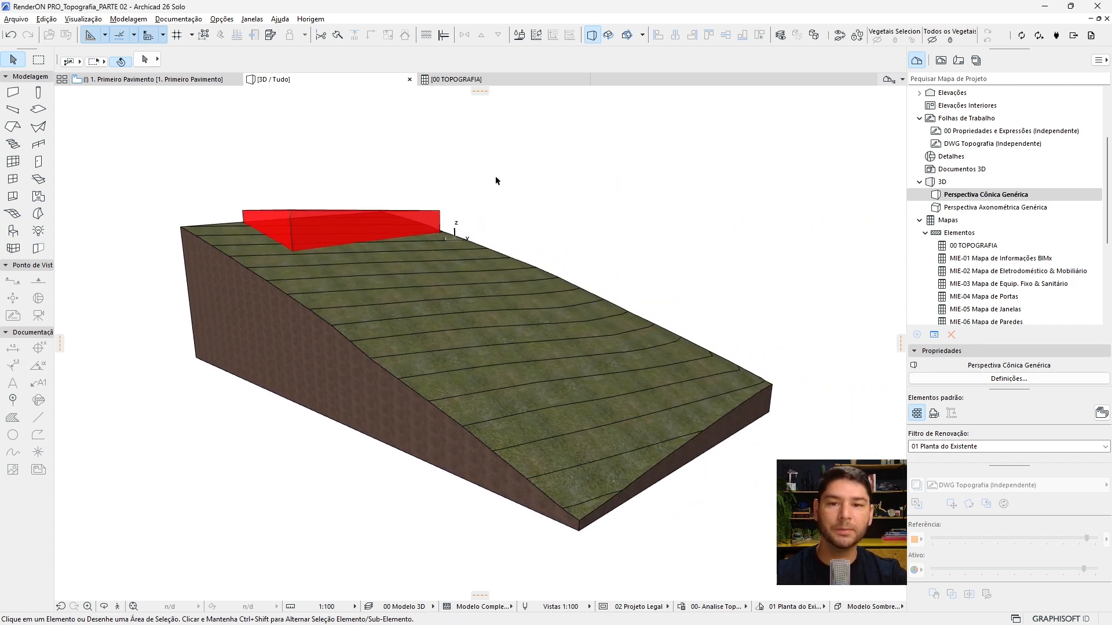
# - Duplicate the 00- Terreno Aterro graphic override rule under the name "00- Terreno Corte"
pyautogui.click(682, 608)
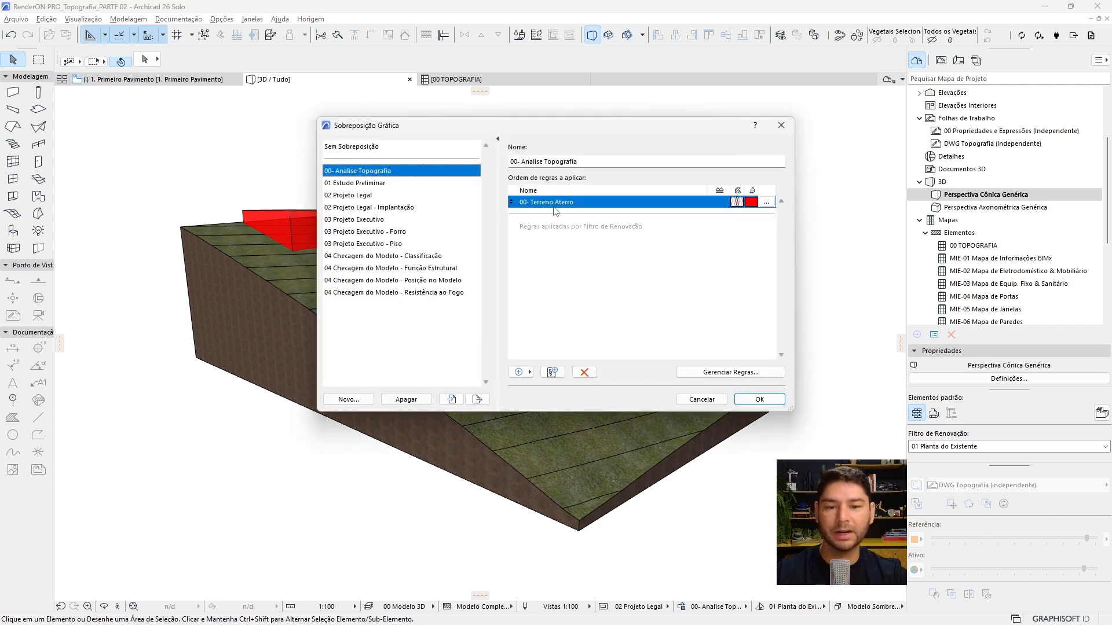
pyautogui.click(731, 372)
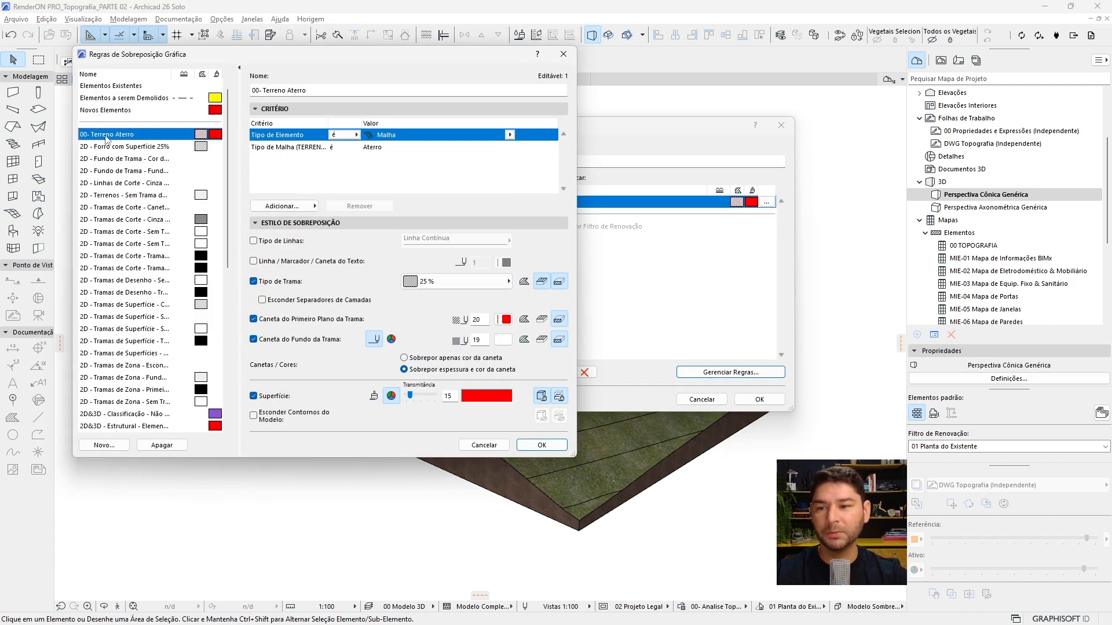
pyautogui.click(104, 445)
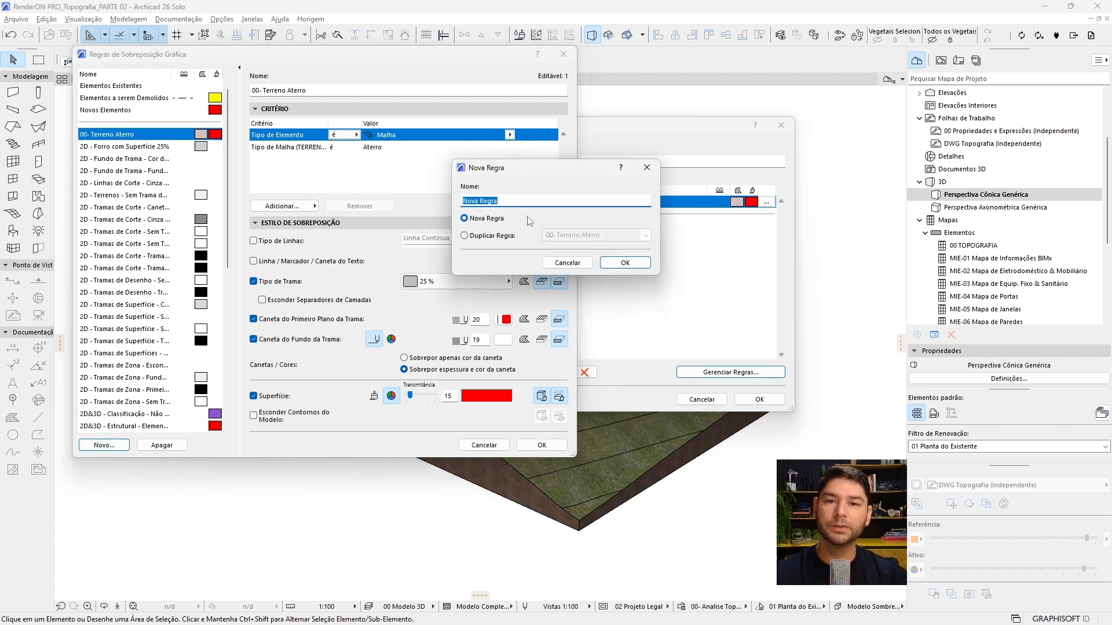
pyautogui.click(465, 236)
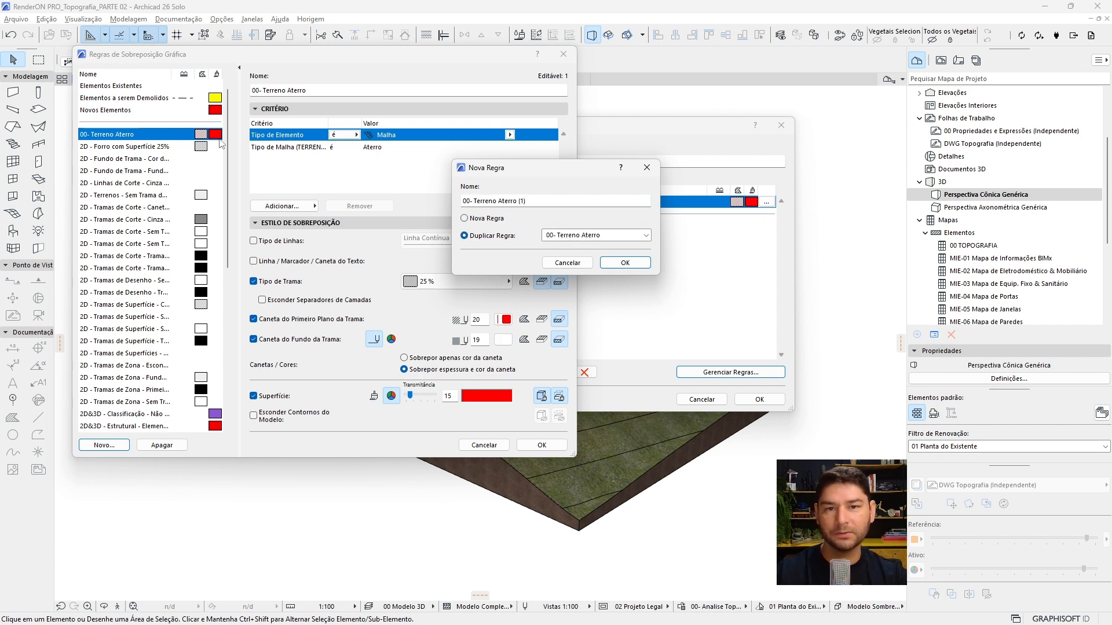
pyautogui.moveTo(498, 201); pyautogui.dragTo(555, 212)
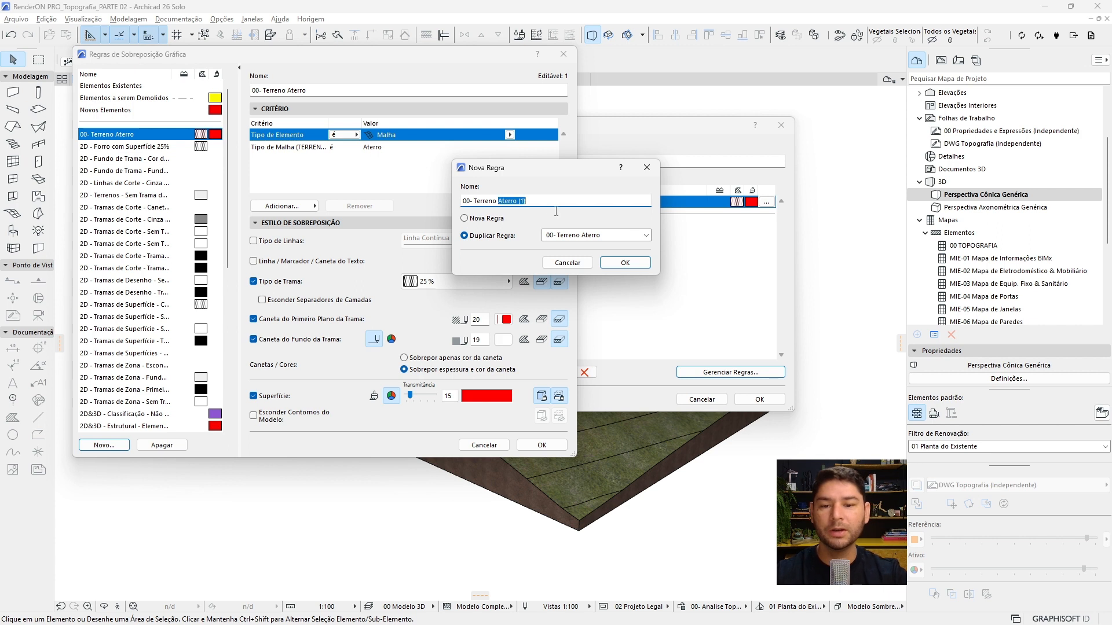
pyautogui.write('Corte')
pyautogui.press('Return')
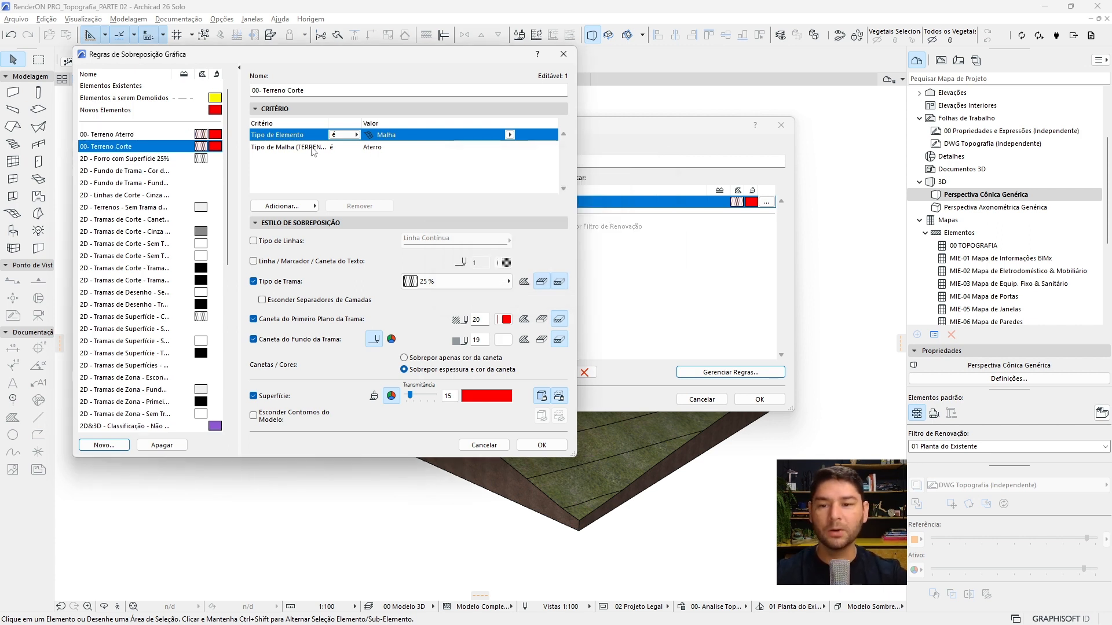
# - Set the Tipo de Malha criterion of the 00- Terreno Corte rule to Corte
pyautogui.click(370, 147)
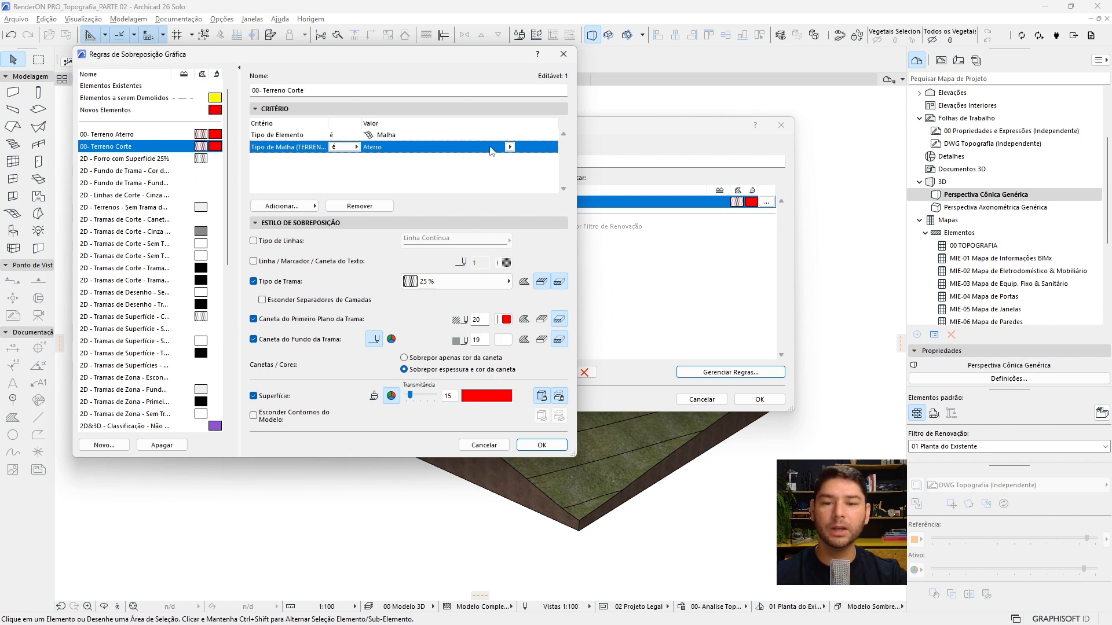
pyautogui.click(509, 147)
pyautogui.click(541, 159)
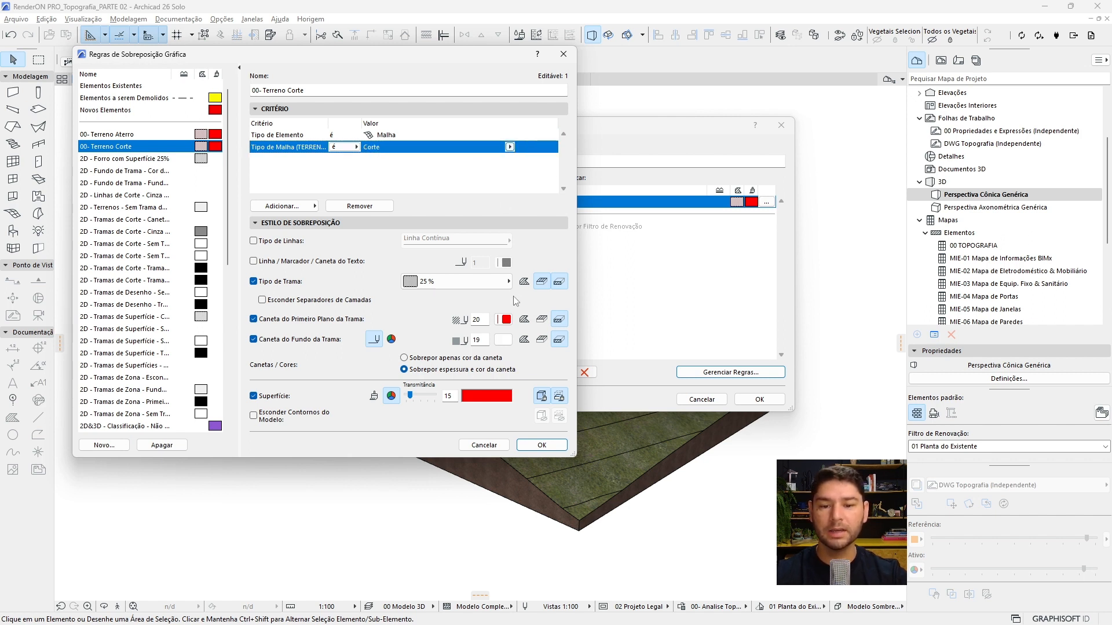
# - Set the 00- Terreno Corte rule's fill foreground to yellow pen 100 and its surface color to light yellow (255, 255, 128)
pyautogui.click(506, 321)
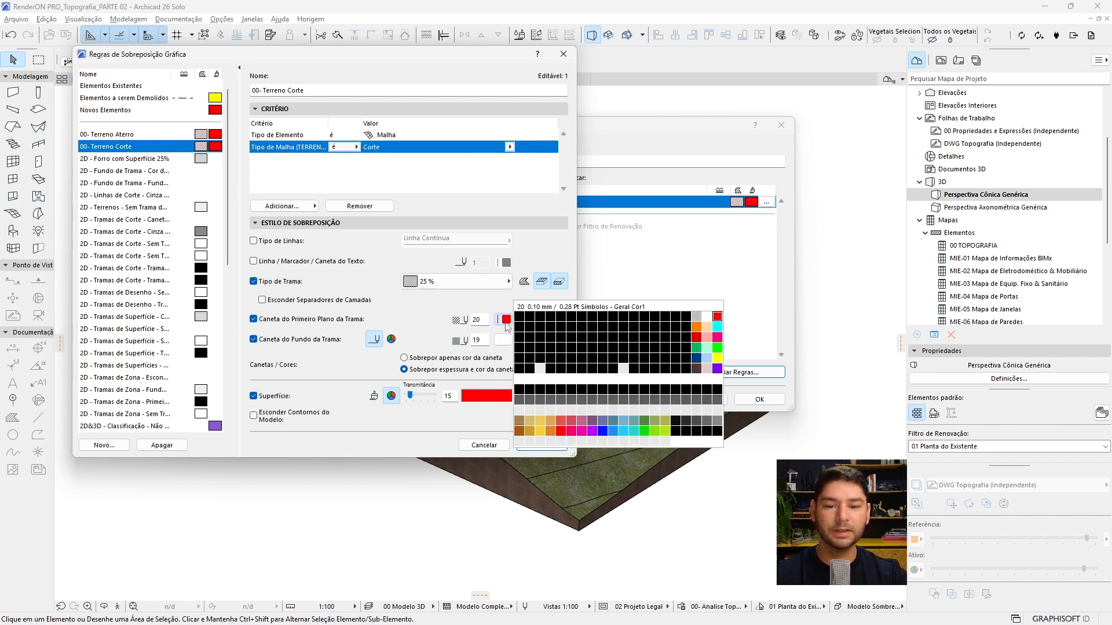
pyautogui.click(716, 363)
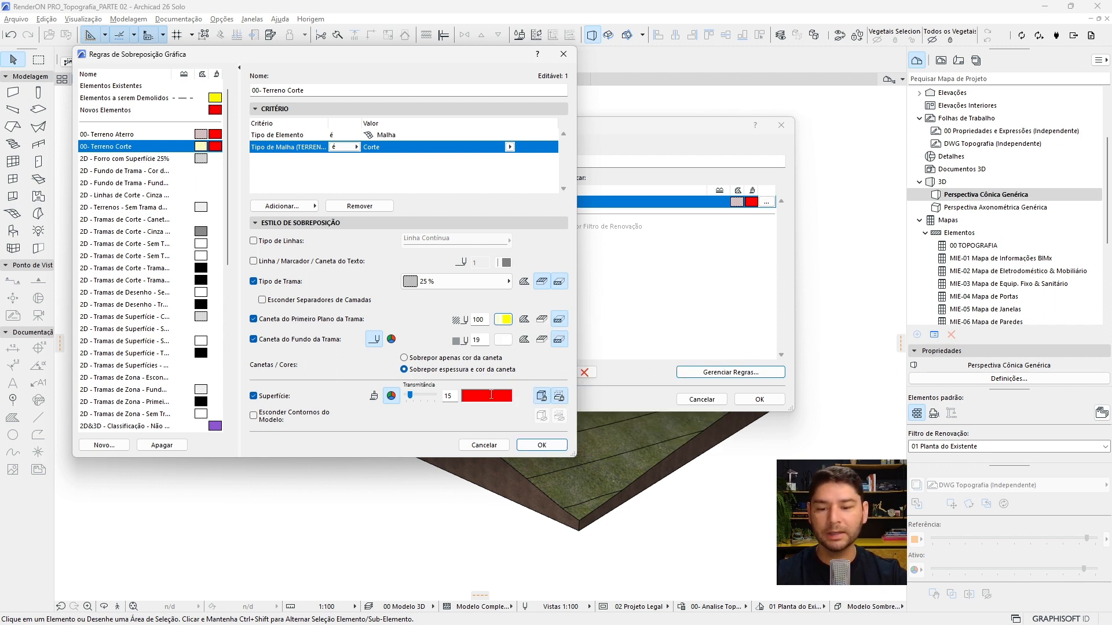
pyautogui.click(497, 398)
pyautogui.click(450, 172)
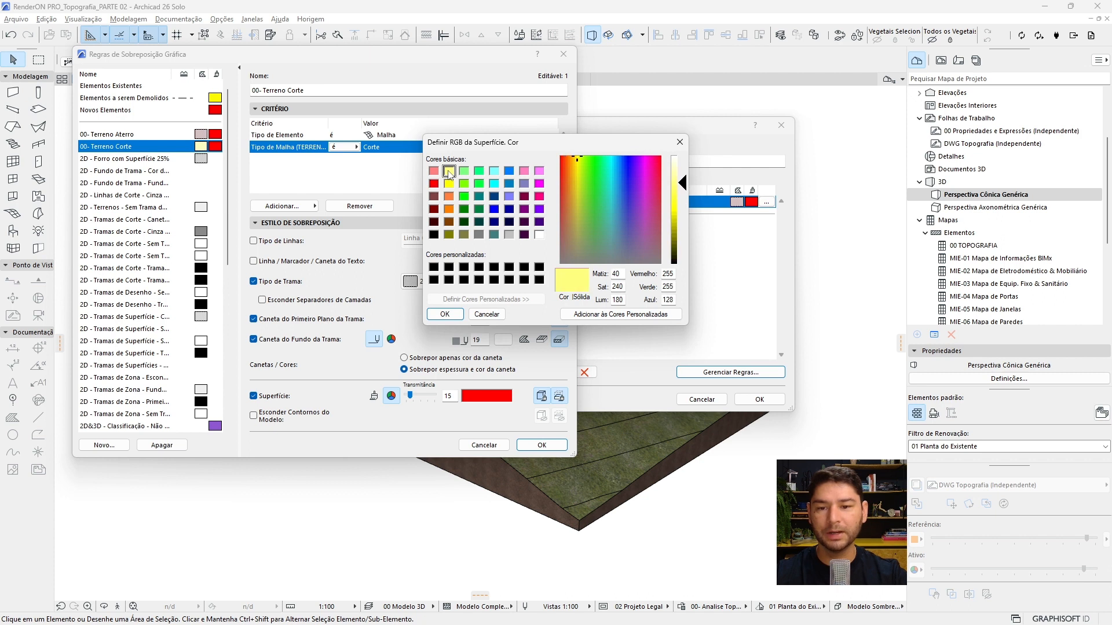
pyautogui.click(446, 311)
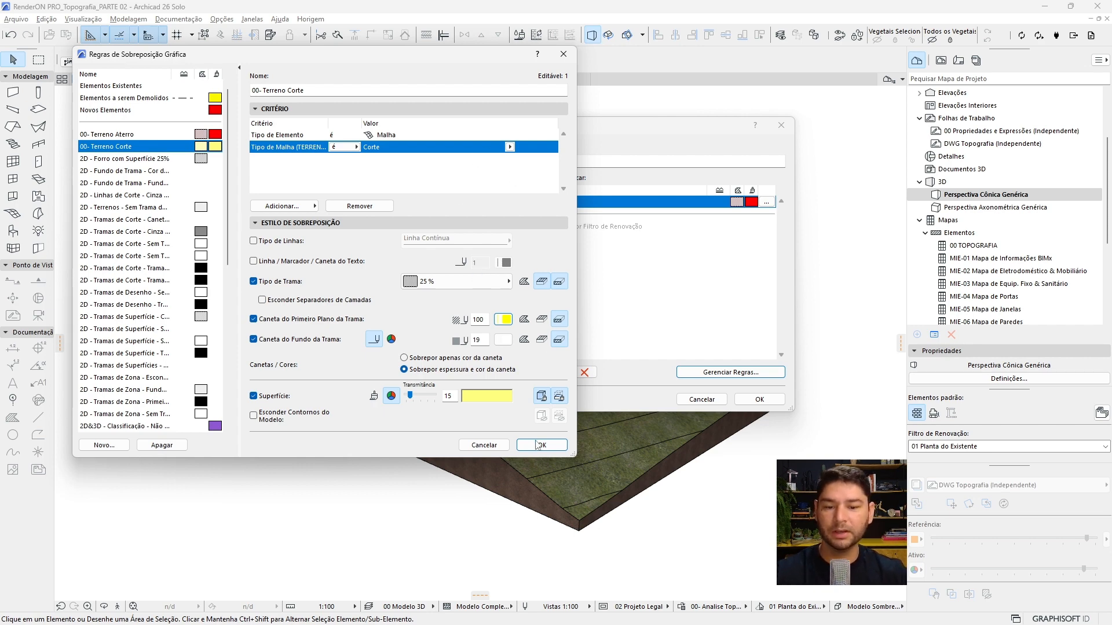
# - Save the rule changes and add the 00- Terreno Corte rule to the 00- Analise Topografia combination
pyautogui.click(542, 445)
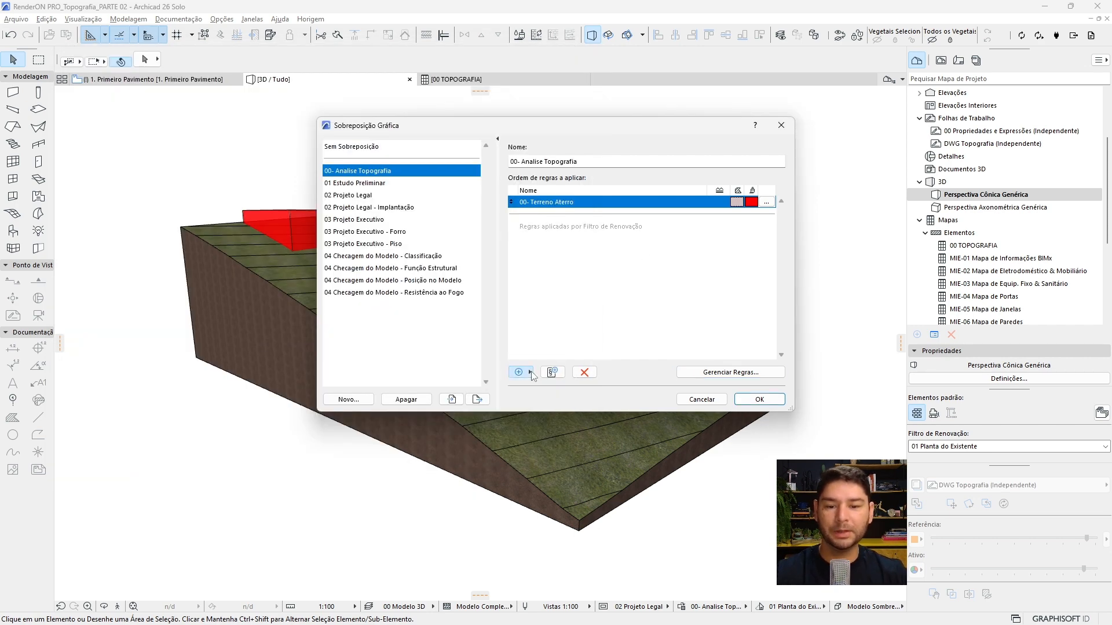
pyautogui.click(519, 372)
pyautogui.click(378, 35)
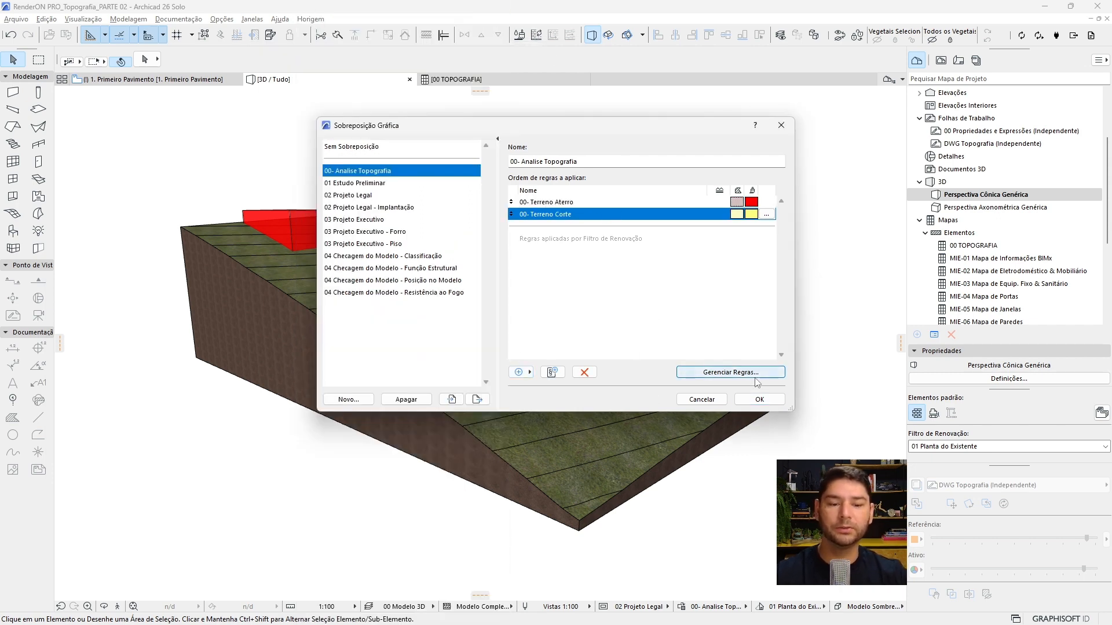
# - Duplicate the 00- Terreno Corte graphic override rule under the name "00- Terreno Natural"
pyautogui.click(731, 372)
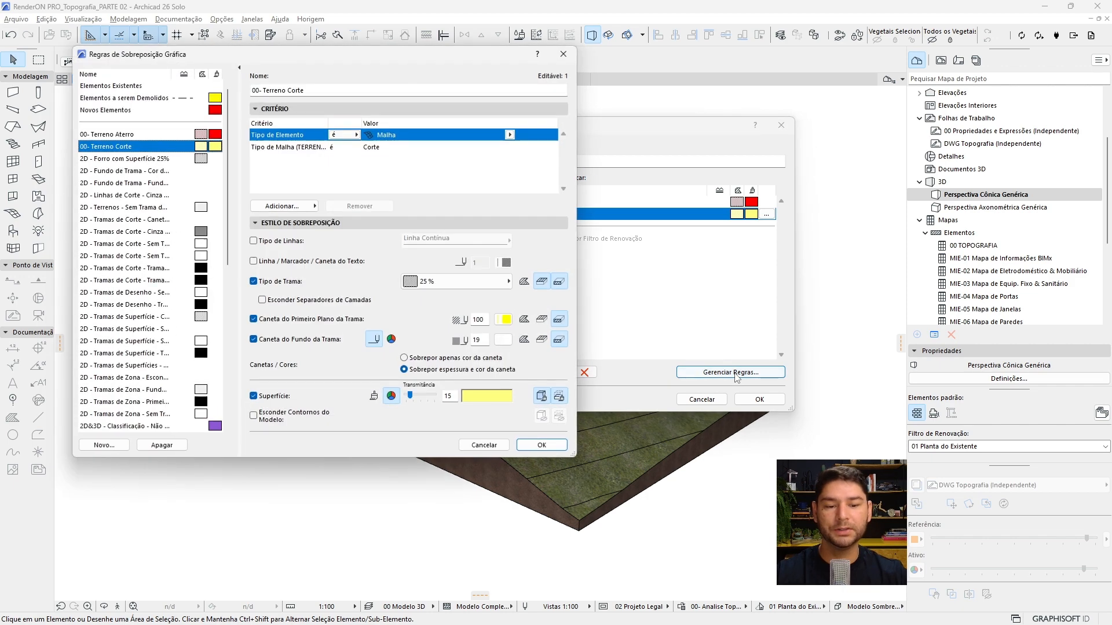
pyautogui.click(104, 445)
pyautogui.click(464, 236)
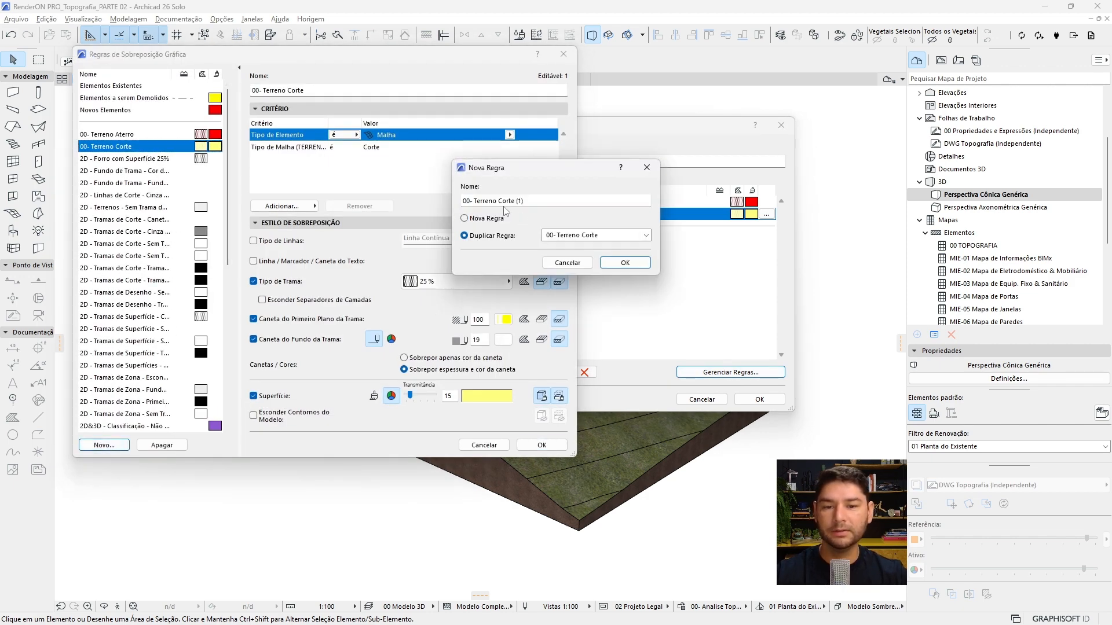
pyautogui.moveTo(498, 201); pyautogui.dragTo(592, 200)
pyautogui.write('Natural')
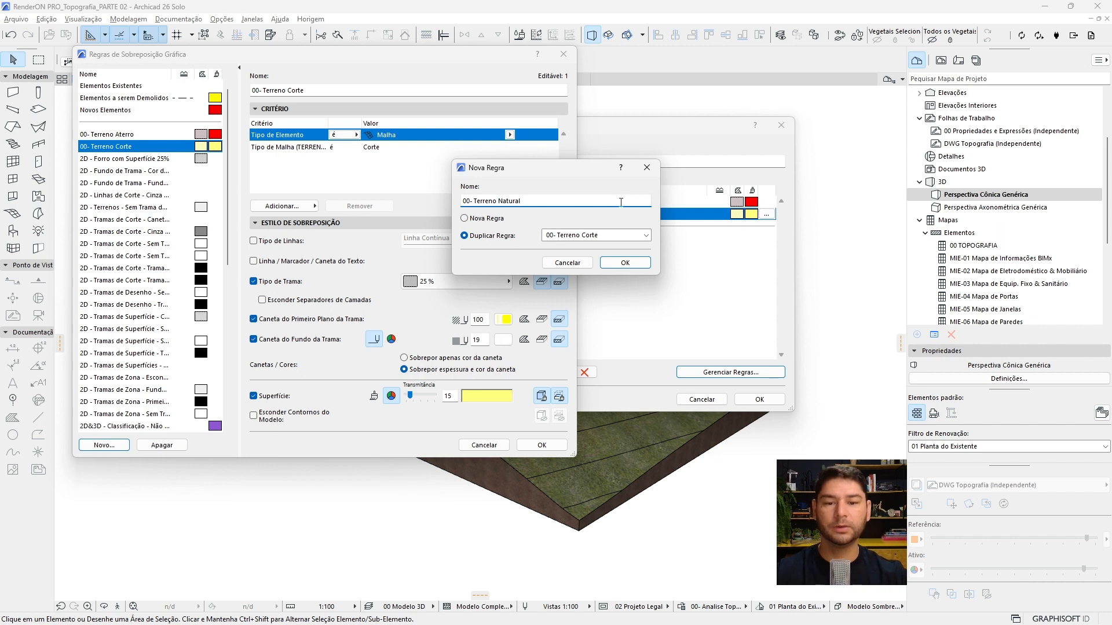
pyautogui.click(617, 264)
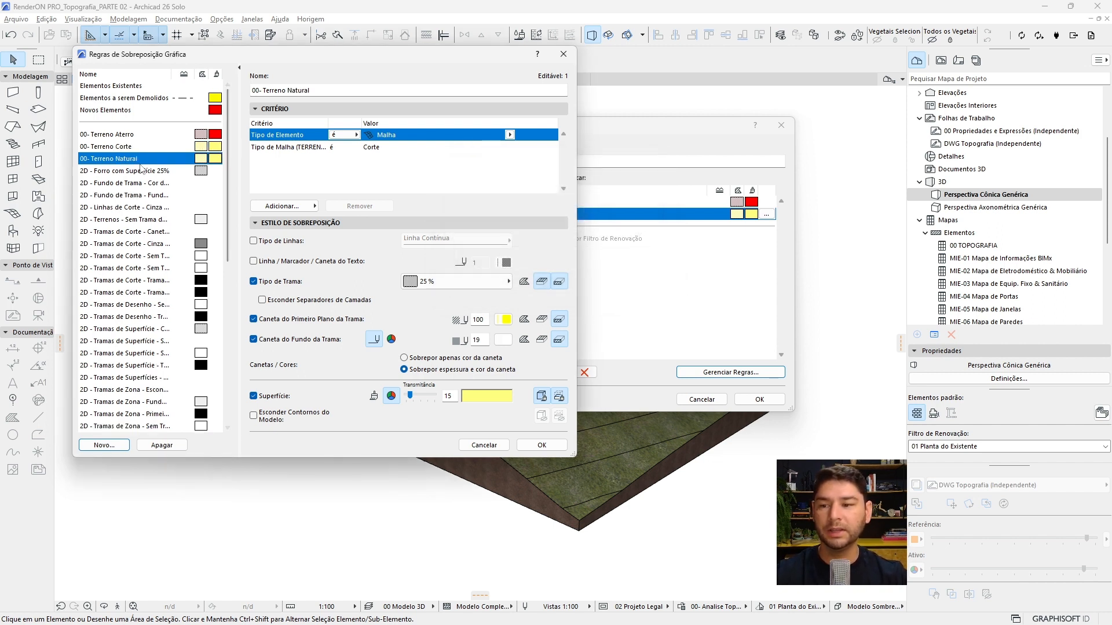
# - Set the Tipo de Malha criterion of the 00- Terreno Natural rule to Natural
pyautogui.click(492, 148)
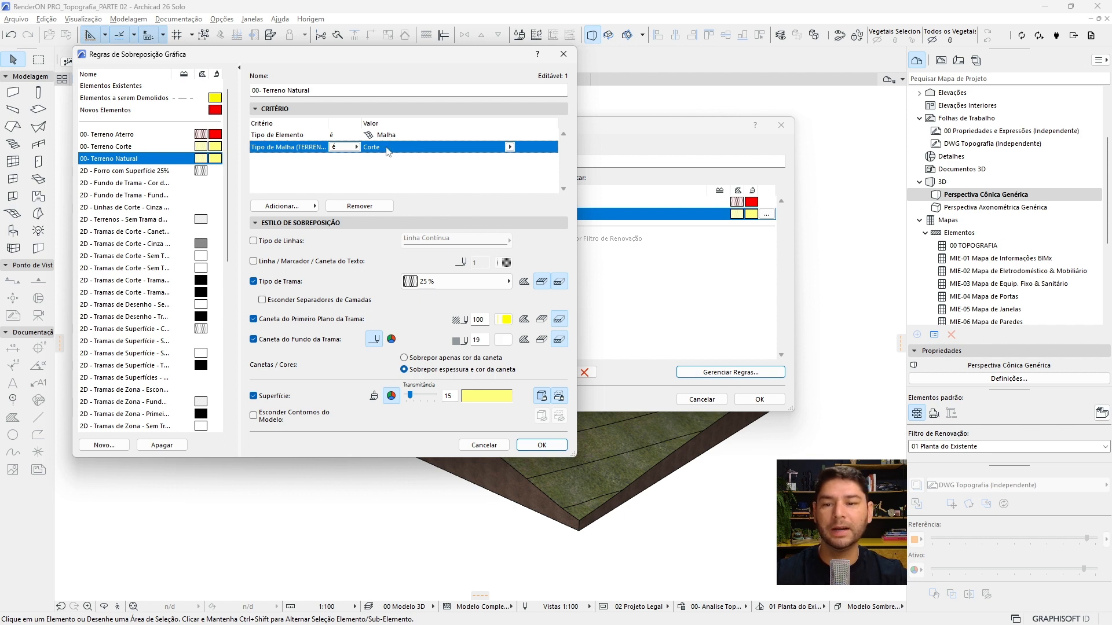
pyautogui.click(510, 147)
pyautogui.click(540, 171)
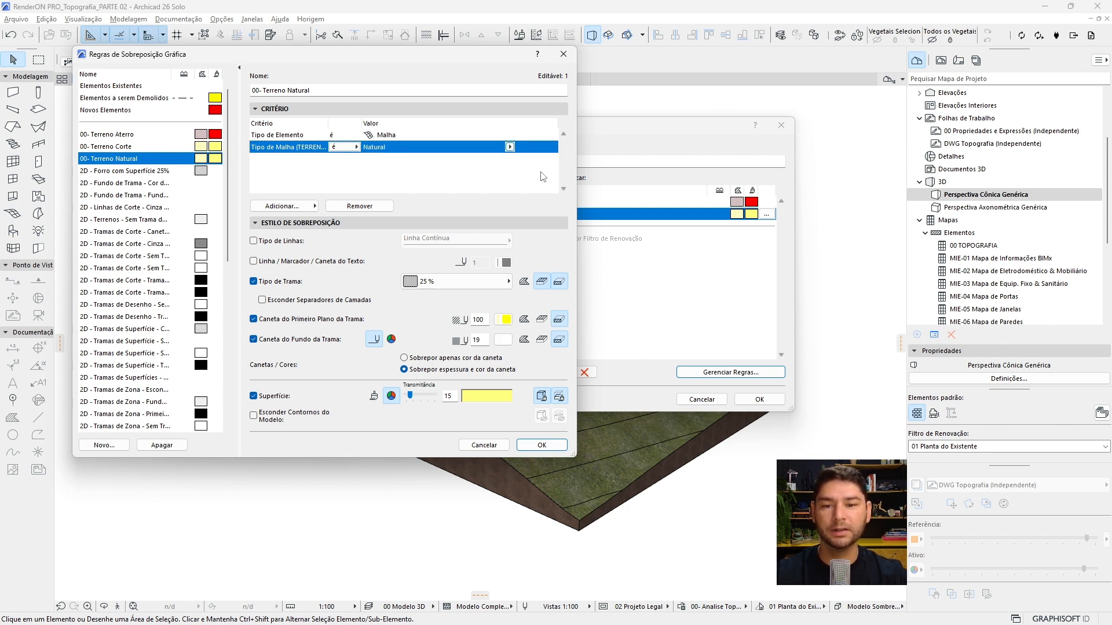
# - Set the 00- Terreno Natural rule's fill foreground to grey pen 18 and its surface color to grey (128, 128, 128)
pyautogui.click(503, 320)
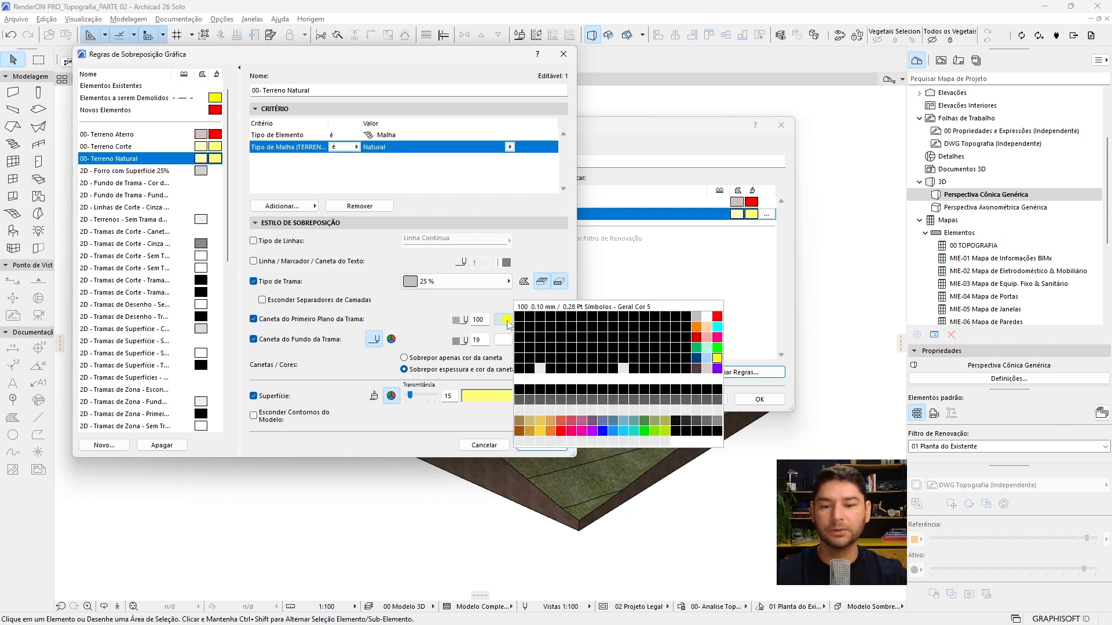
pyautogui.click(698, 318)
pyautogui.click(486, 396)
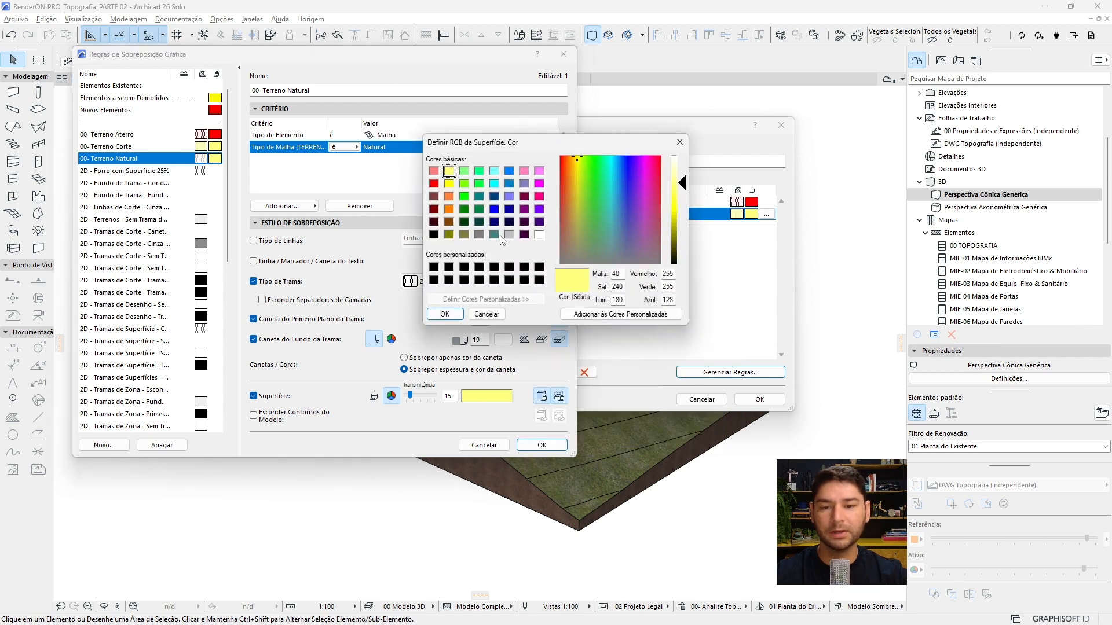
pyautogui.click(509, 234)
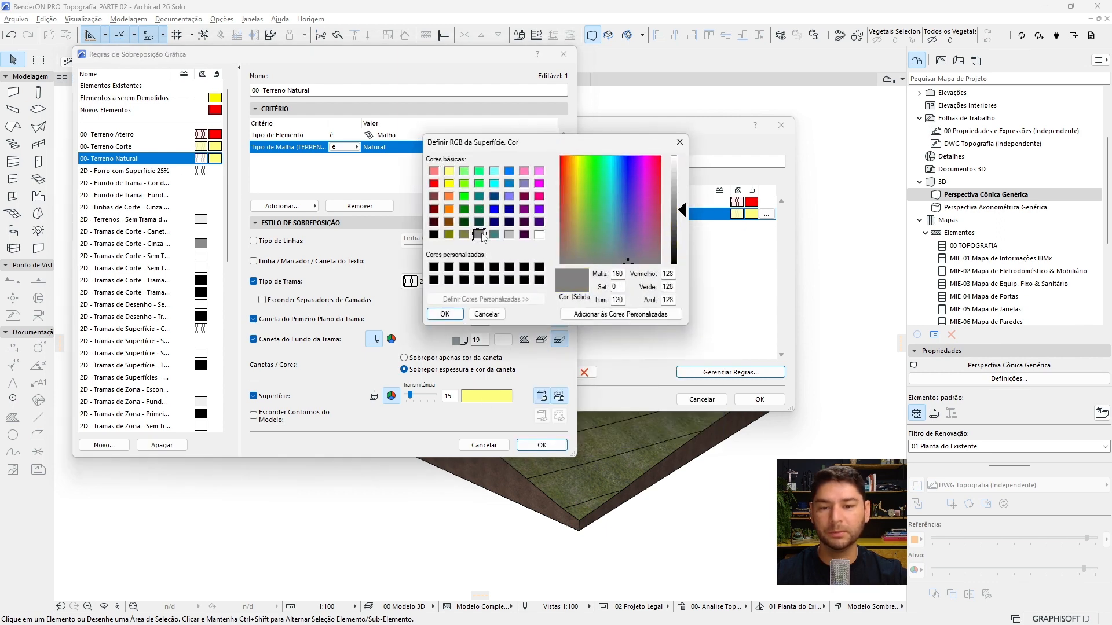
pyautogui.click(445, 314)
pyautogui.moveTo(415, 400); pyautogui.dragTo(406, 399)
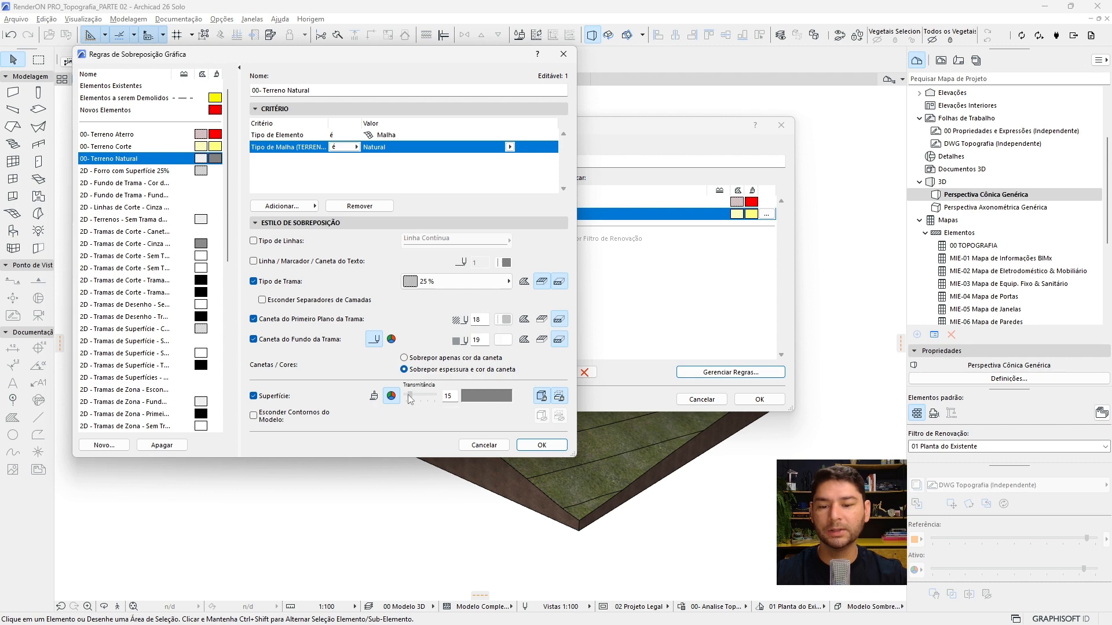
# - Save the rule changes, add 00- Terreno Natural to the 00- Analise Topografia combination and apply the combination to the model
pyautogui.click(559, 448)
pyautogui.click(518, 372)
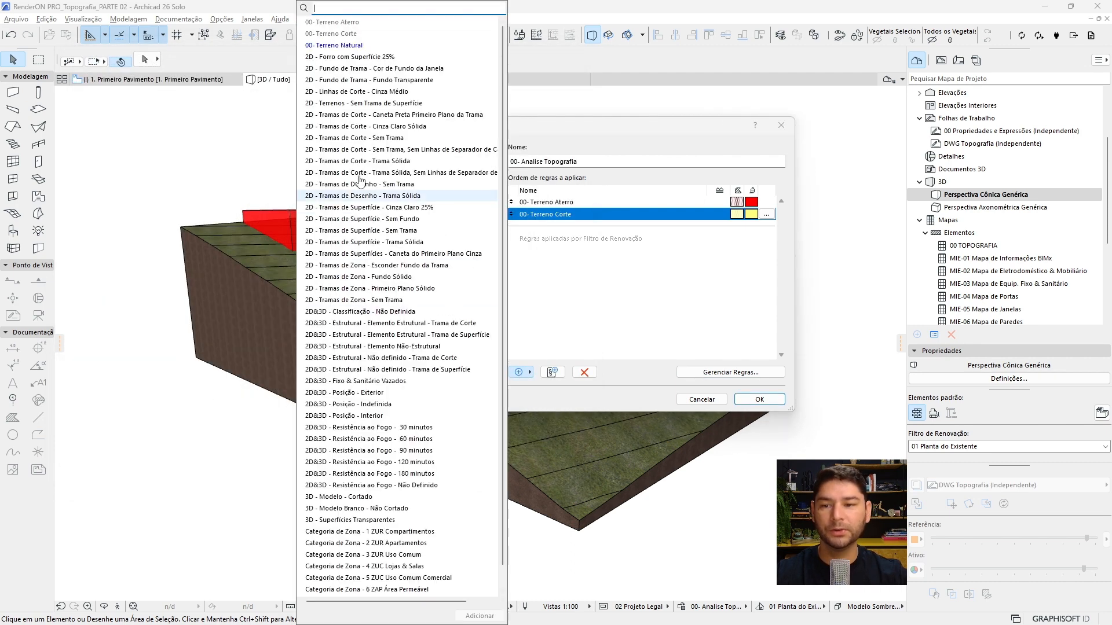
pyautogui.click(334, 45)
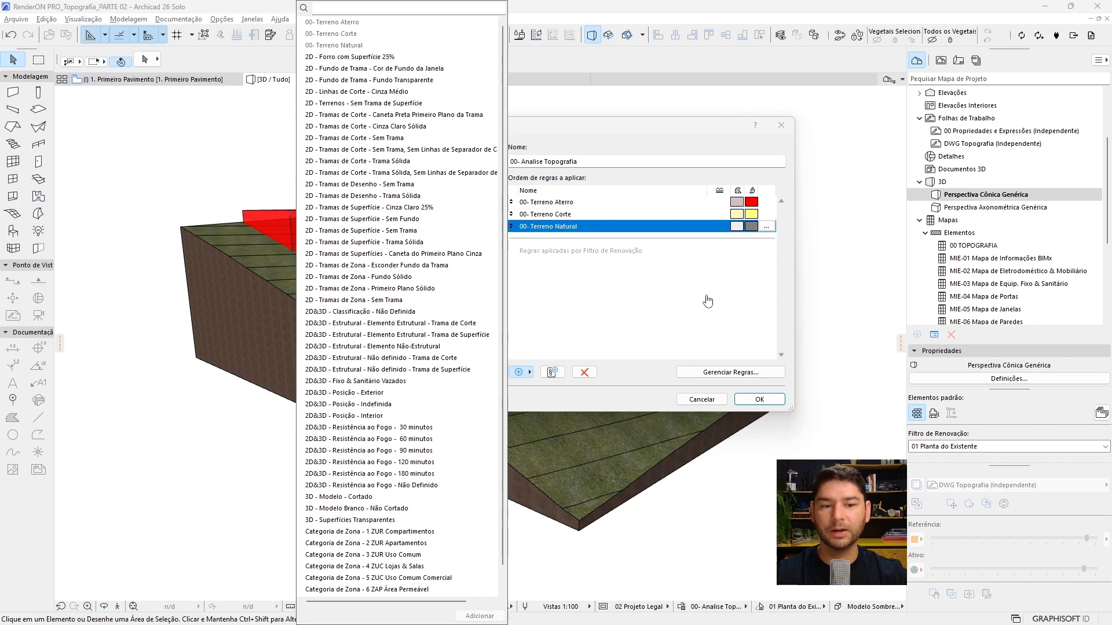
pyautogui.click(759, 401)
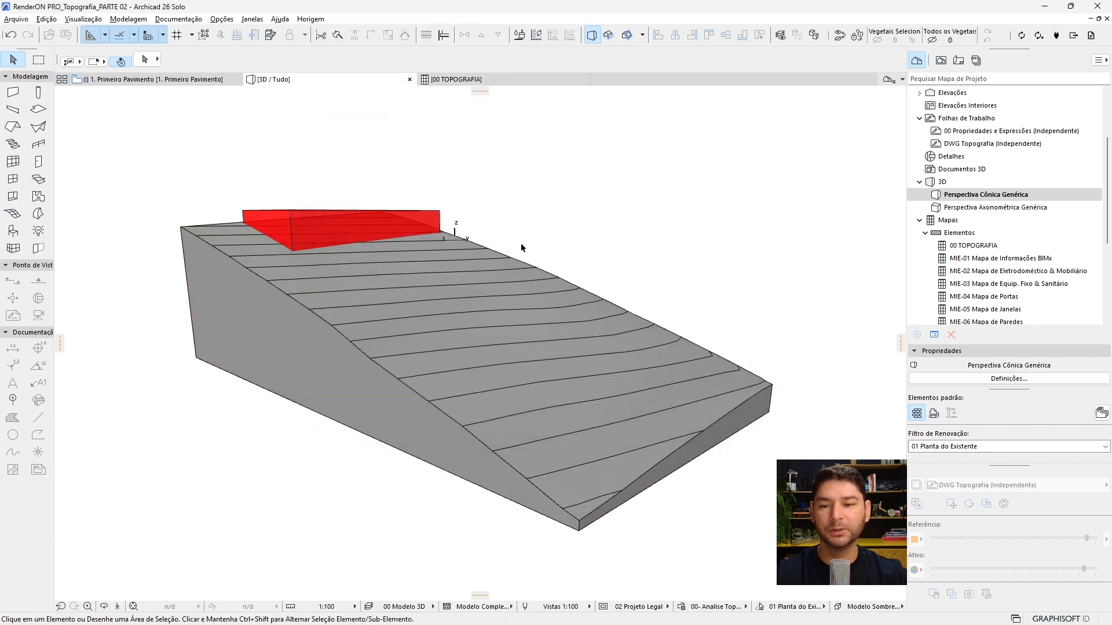
# - Try Aterro as the Tipo de Malha of the original terrain mesh to test the override, and undo the change
pyautogui.keyDown('shift'); pyautogui.moveTo(626, 274); pyautogui.dragTo(543, 292, button='middle'); pyautogui.keyUp('shift')
pyautogui.click(506, 270)
pyautogui.press('Escape')
pyautogui.click(564, 244)
pyautogui.click(157, 59)
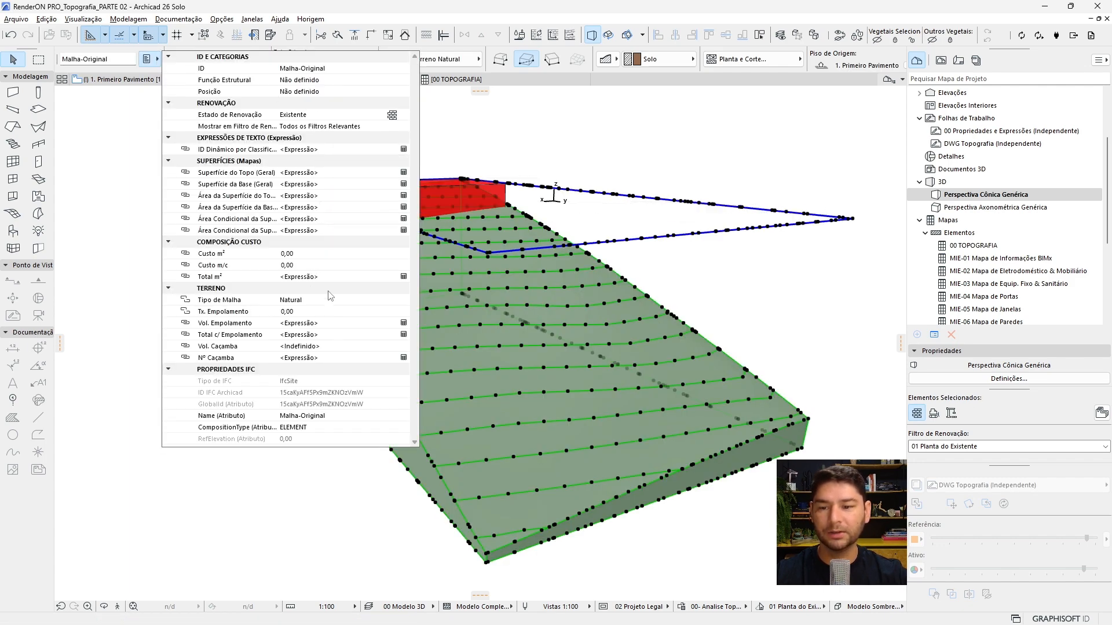
pyautogui.click(300, 305)
pyautogui.click(403, 299)
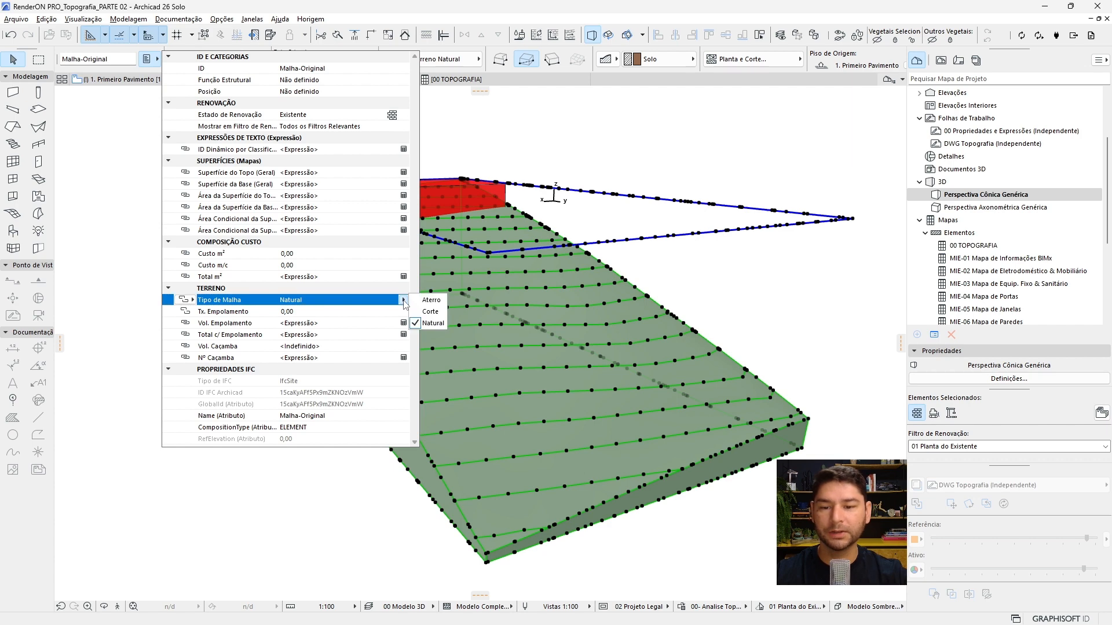
pyautogui.click(440, 313)
pyautogui.click(573, 217)
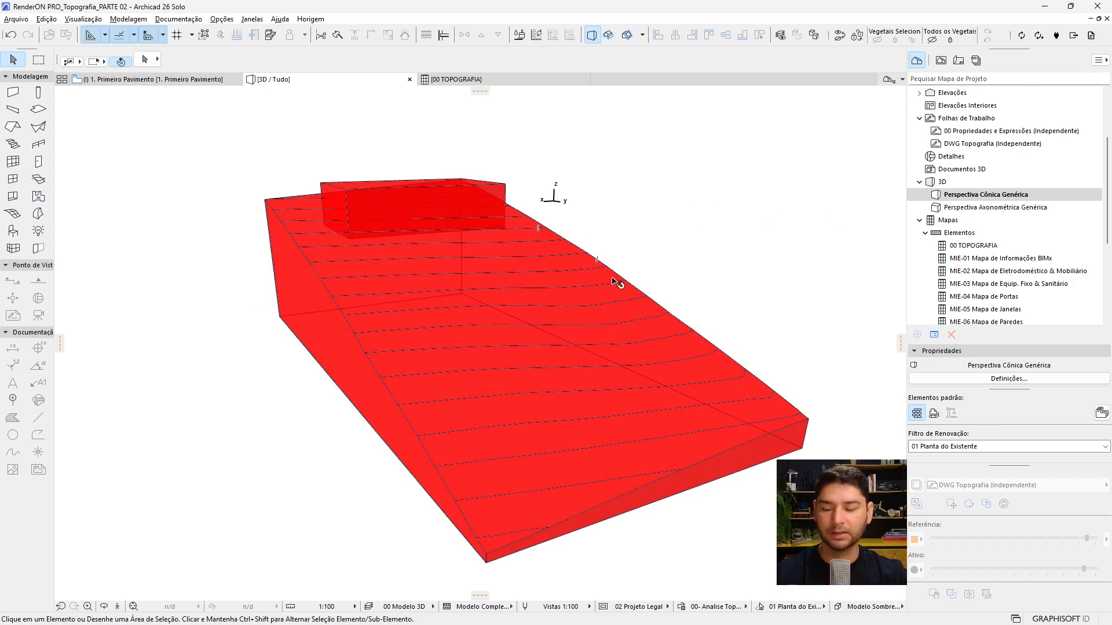
pyautogui.hotkey('ctrl', 'z')
# - Set the Mesh defaults to layer TOP | Terreno Corte and Tipo de Malha Corte, and draw a rectangular cut mesh beside the terrain
pyautogui.scroll(5, 386, 158)
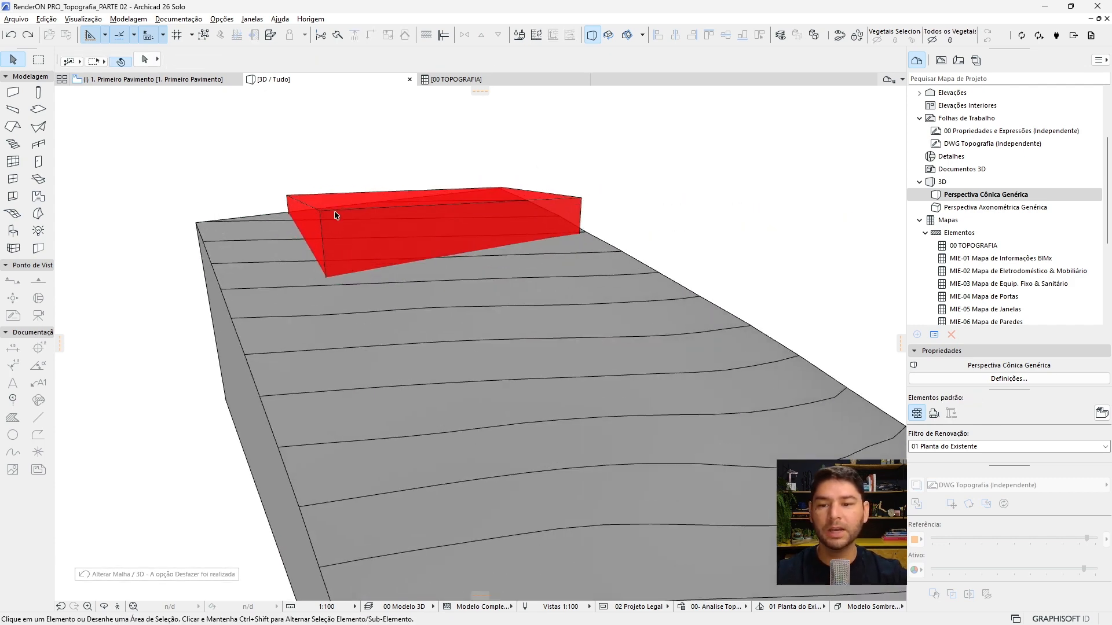
pyautogui.scroll(-5, 409, 214)
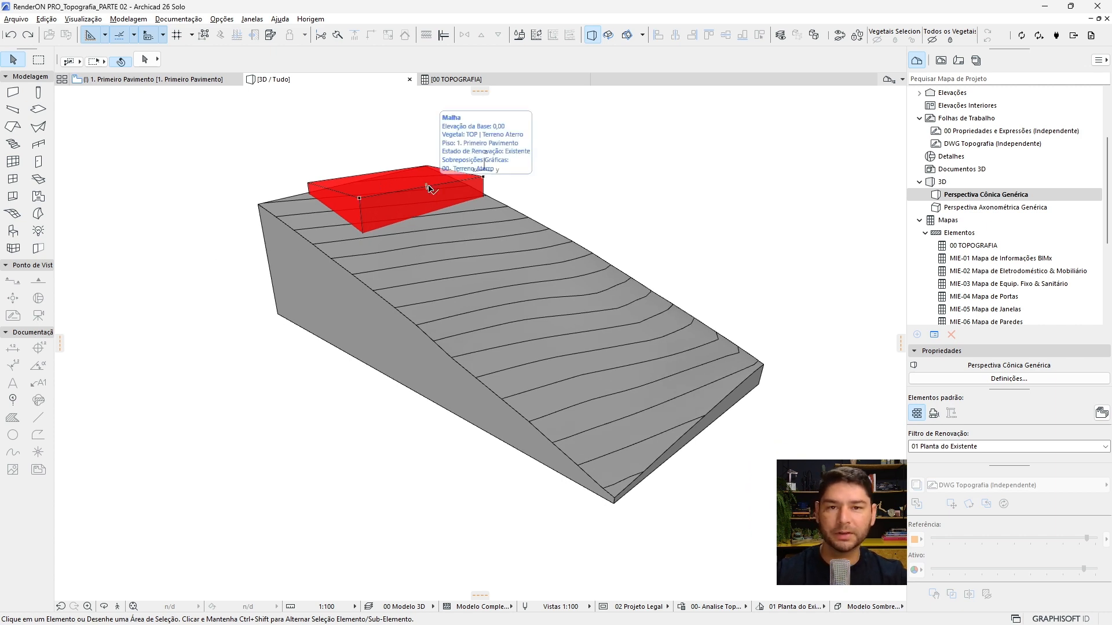
pyautogui.click(13, 214)
pyautogui.hotkey('ctrl', 't')
pyautogui.click(456, 570)
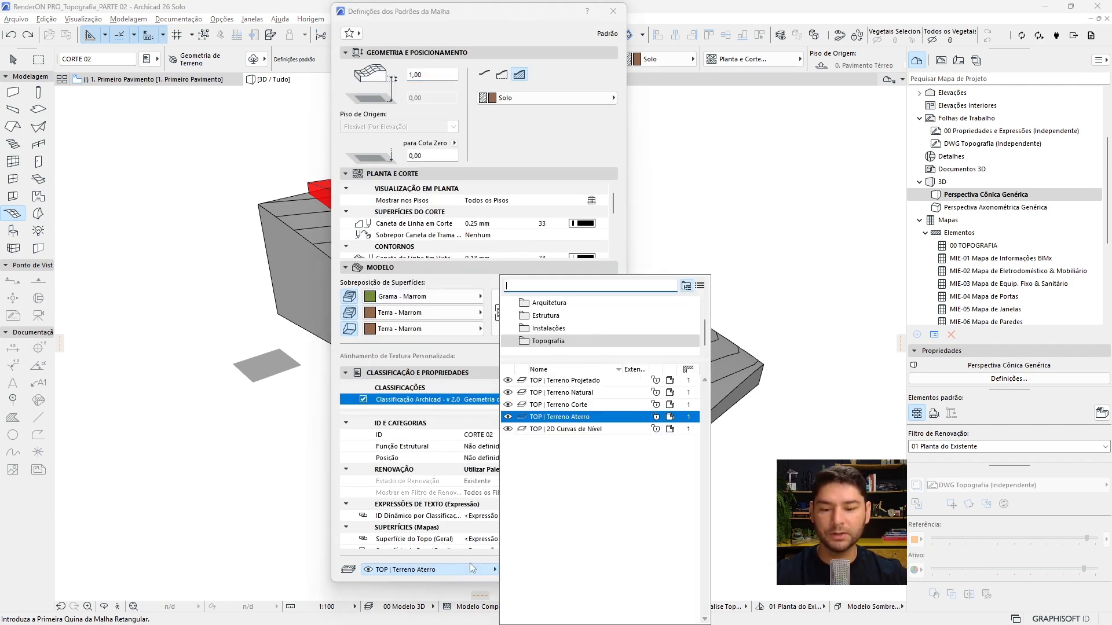
pyautogui.click(591, 406)
pyautogui.scroll(-5, 517, 468)
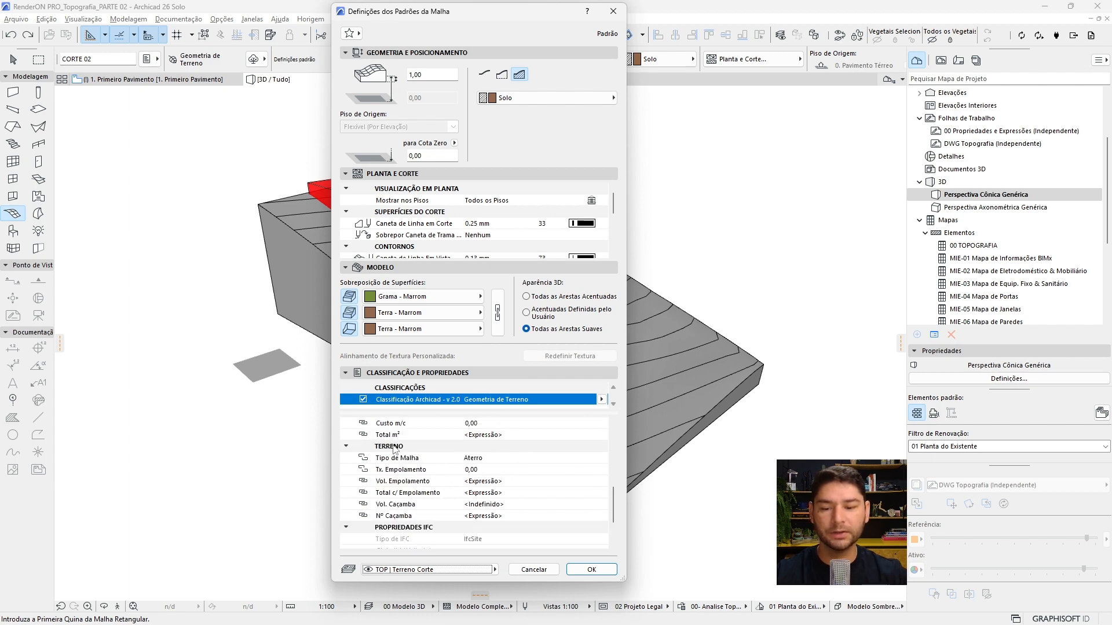
pyautogui.click(602, 458)
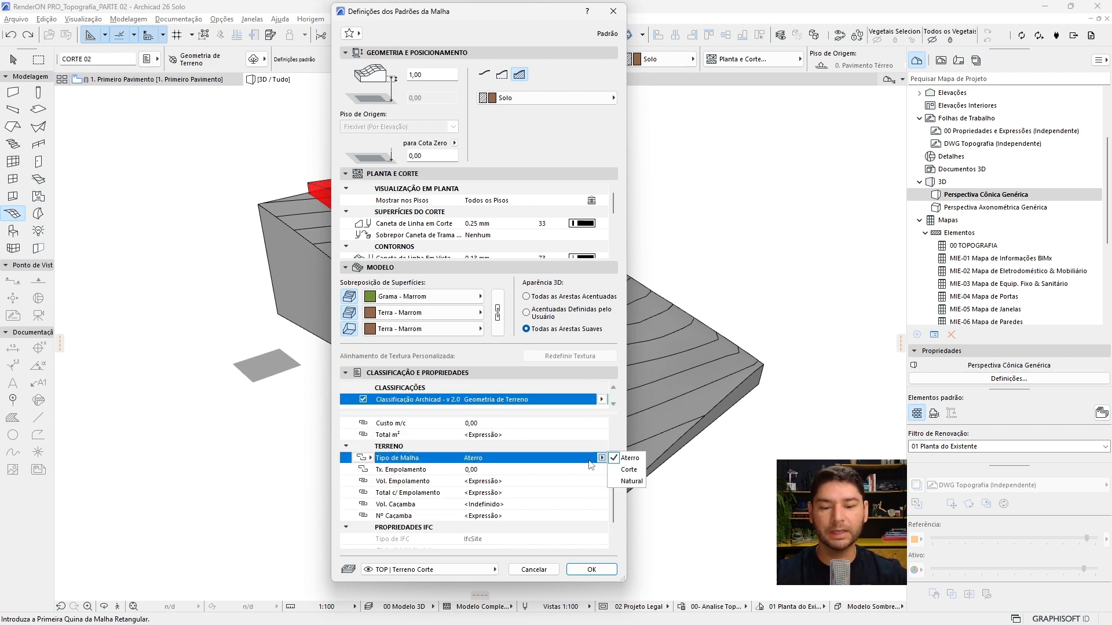
pyautogui.click(629, 470)
pyautogui.click(591, 569)
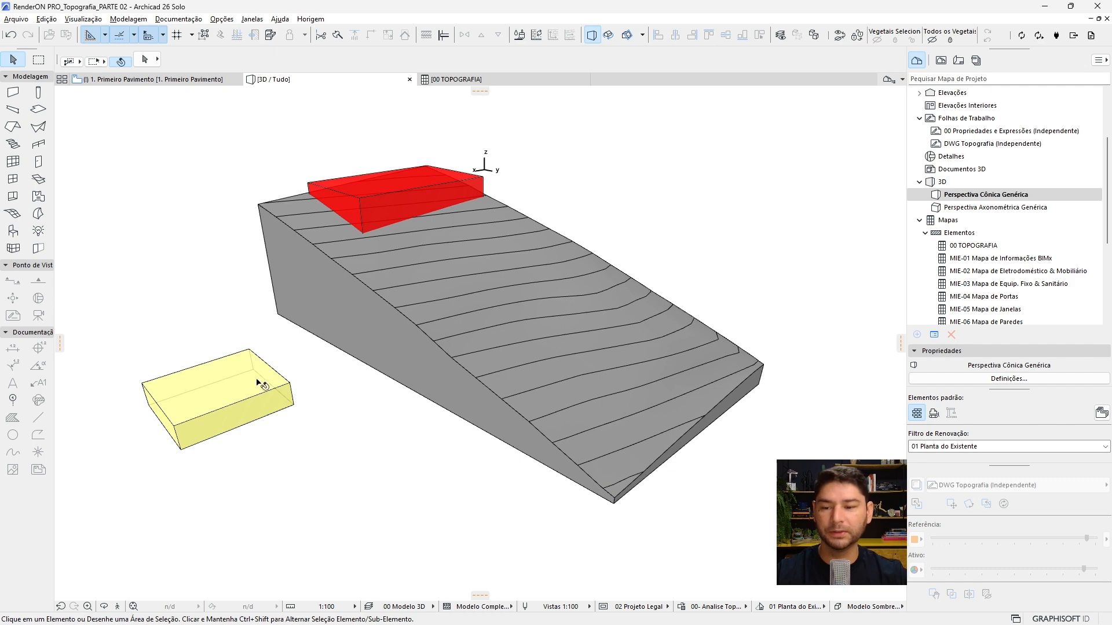
# - Inspect the color-coded cut and fill meshes in 3D and check their entries in the 00 TOPOGRAFIA schedule
pyautogui.keyDown('shift'); pyautogui.moveTo(260, 382); pyautogui.dragTo(602, 337, button='middle'); pyautogui.keyUp('shift')
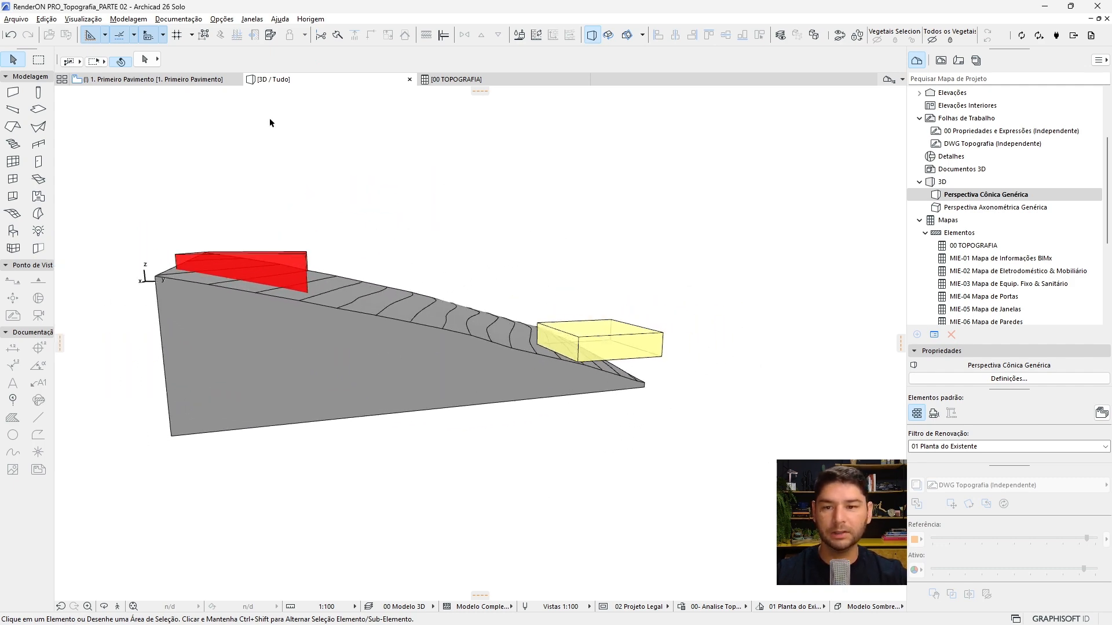
pyautogui.keyDown('shift'); pyautogui.moveTo(293, 261); pyautogui.dragTo(315, 255, button='middle'); pyautogui.keyUp('shift')
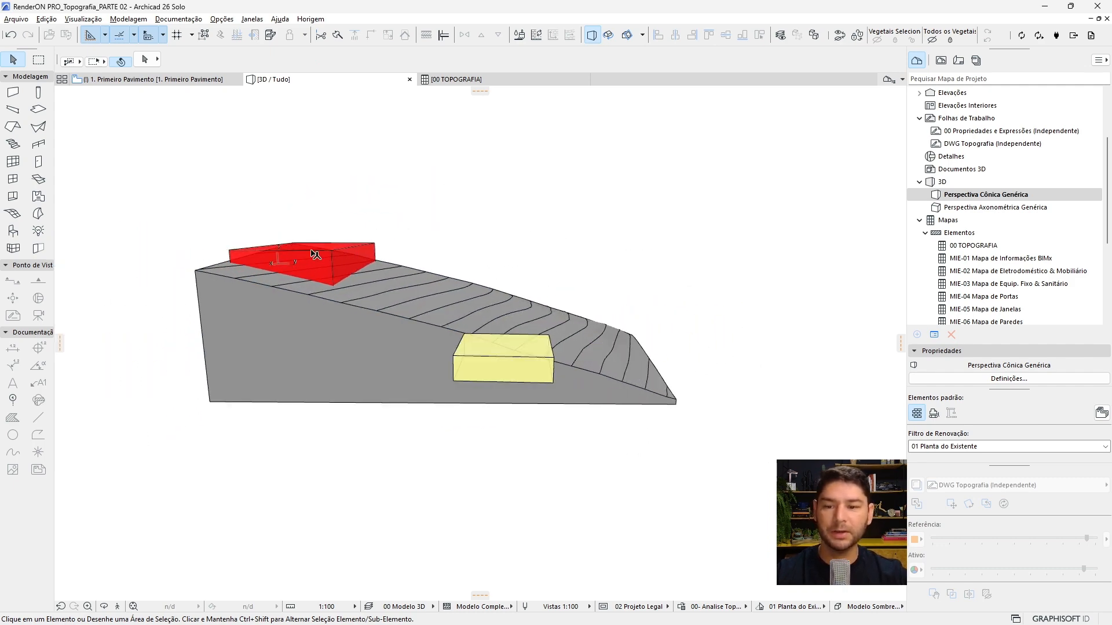
pyautogui.click(474, 80)
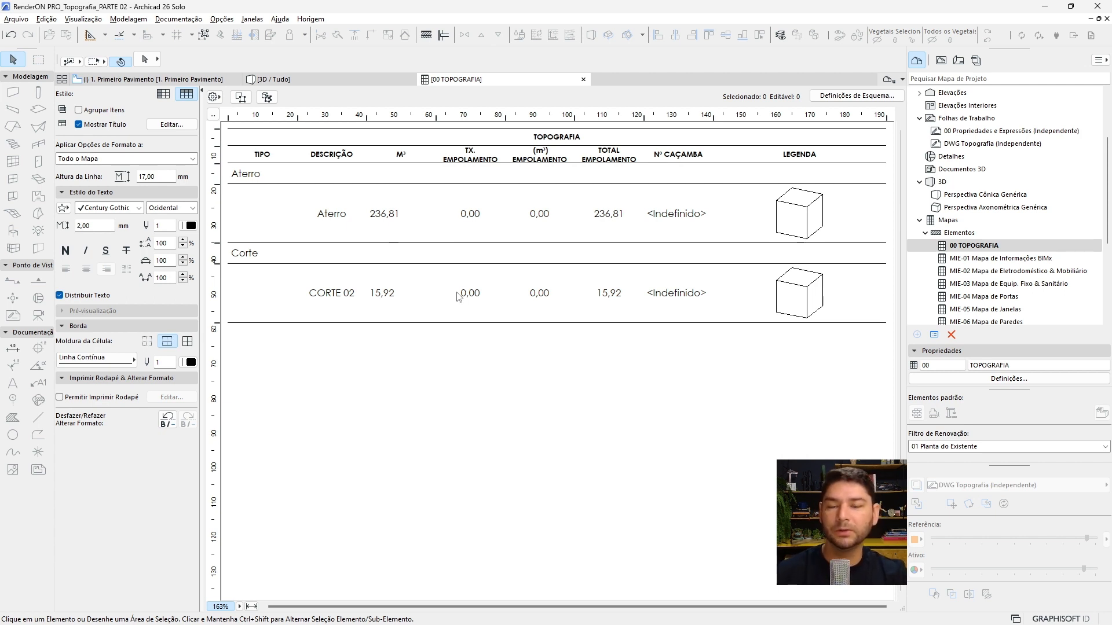
pyautogui.click(302, 76)
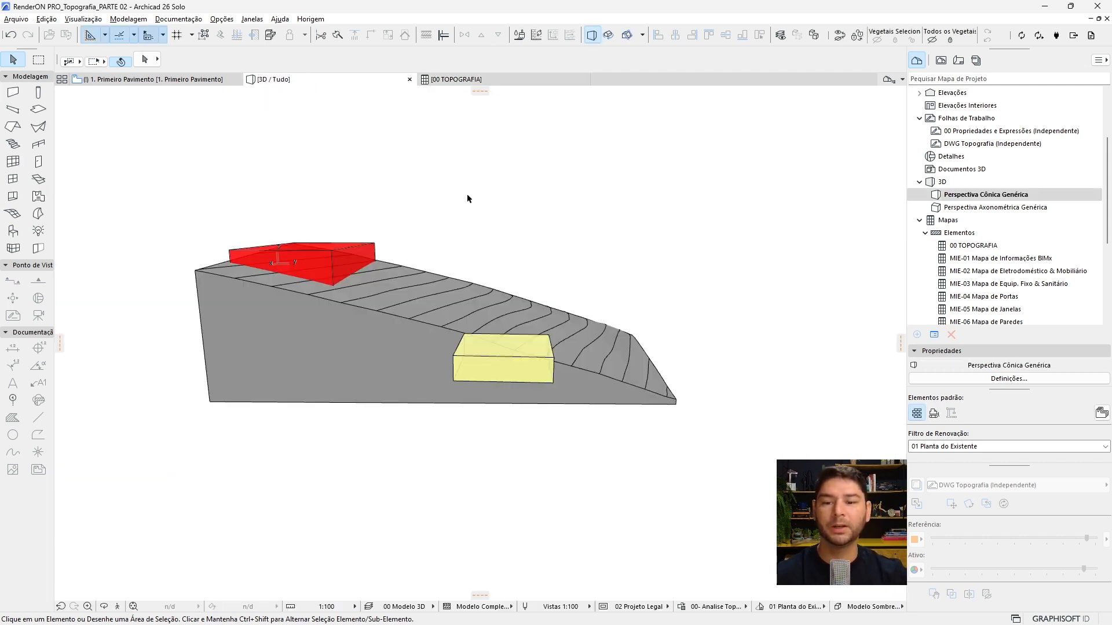
# - Examine from several angles how the Aterro mesh meets and penetrates the natural terrain mesh
pyautogui.keyDown('shift'); pyautogui.moveTo(576, 287); pyautogui.dragTo(364, 243, button='middle'); pyautogui.keyUp('shift')
pyautogui.scroll(6, 425, 257)
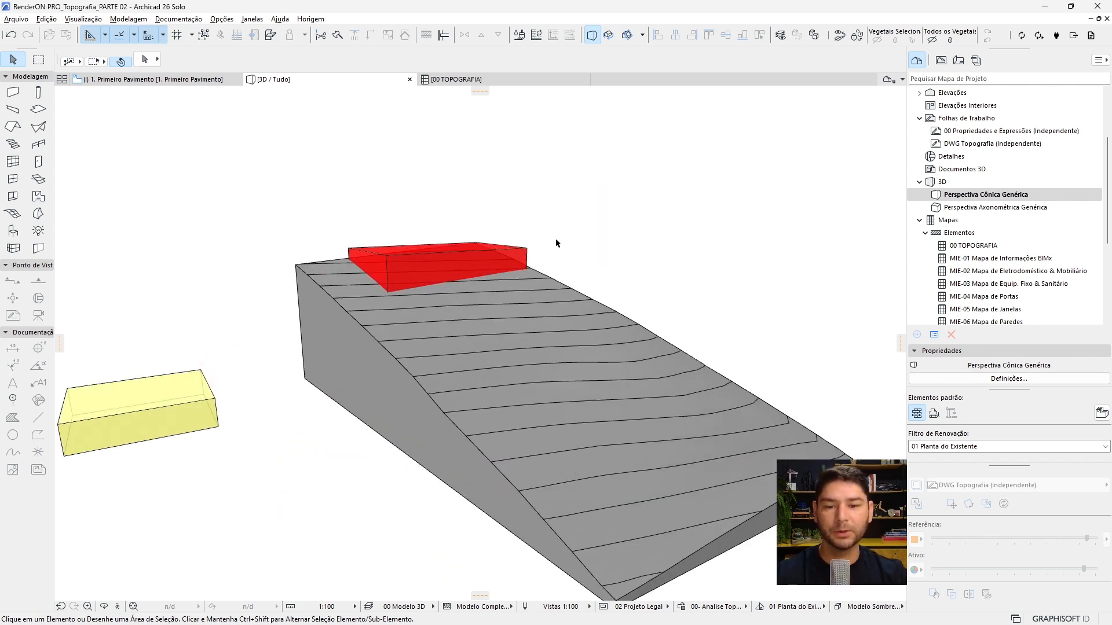
pyautogui.click(425, 259)
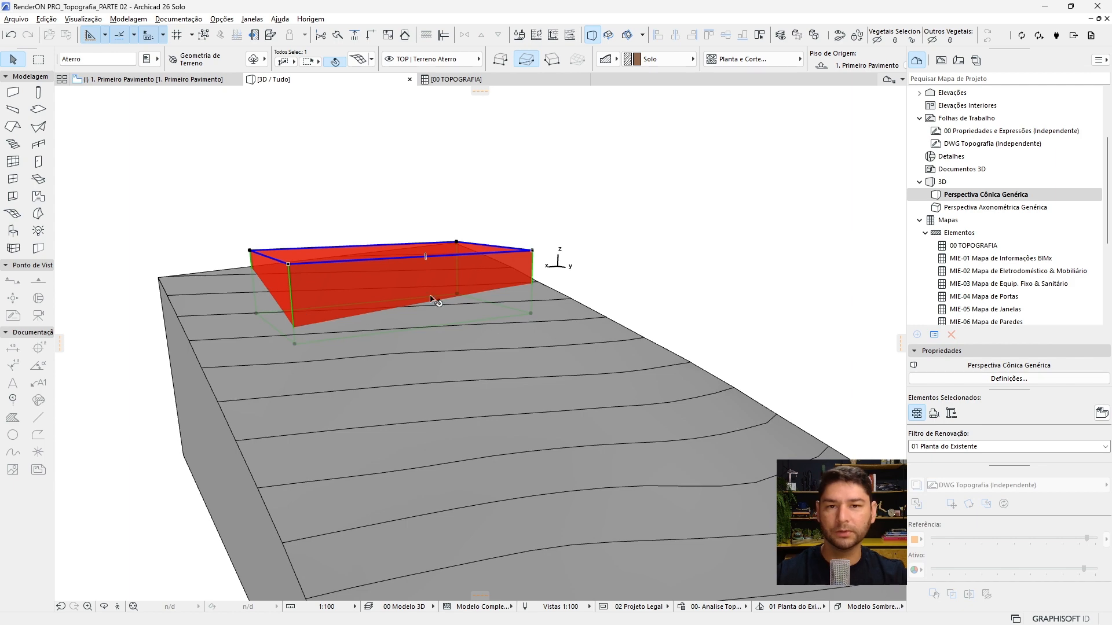
pyautogui.keyDown('shift'); pyautogui.moveTo(356, 263); pyautogui.dragTo(420, 316, button='middle'); pyautogui.keyUp('shift')
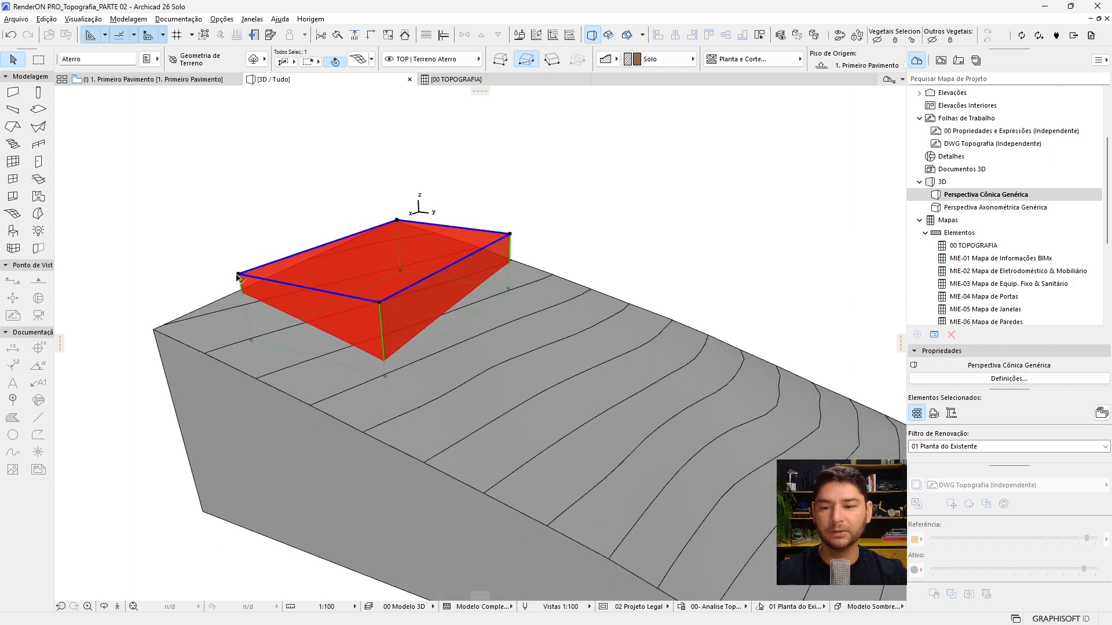
pyautogui.keyDown('shift'); pyautogui.moveTo(544, 252); pyautogui.dragTo(513, 272, button='middle'); pyautogui.keyUp('shift')
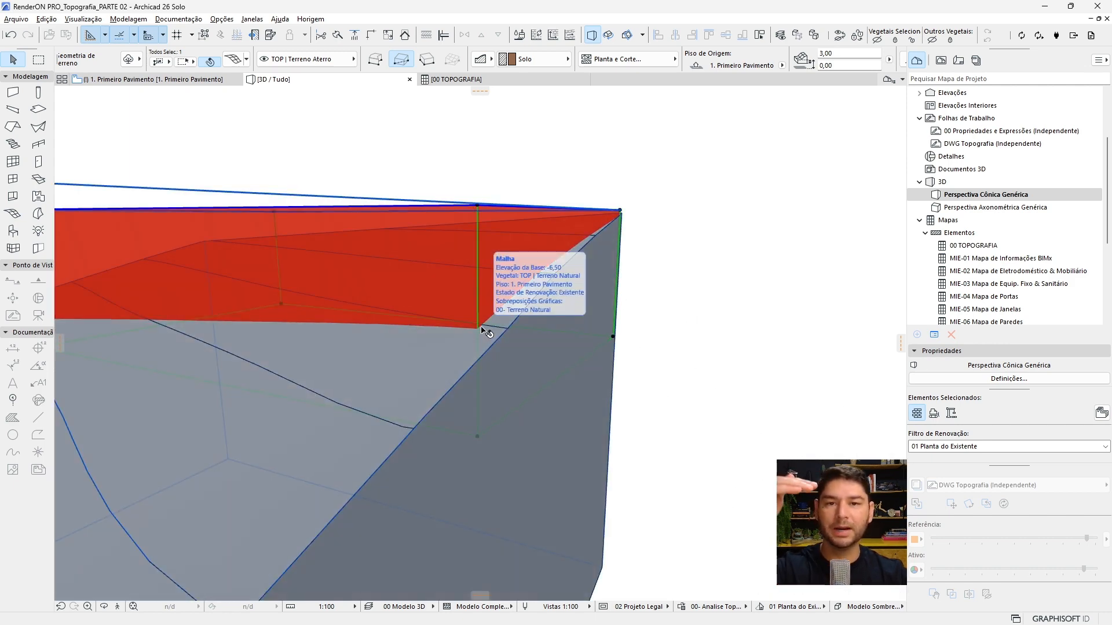
pyautogui.click(665, 204)
pyautogui.keyDown('shift'); pyautogui.moveTo(665, 204); pyautogui.dragTo(573, 238, button='middle'); pyautogui.keyUp('shift')
pyautogui.keyDown('shift'); pyautogui.moveTo(651, 227); pyautogui.dragTo(422, 191, button='middle'); pyautogui.keyUp('shift')
# - Subtract the natural terrain from the Aterro mesh with a Subtração solid element operation, Aterro as target and Malha-Original as operator
pyautogui.click(422, 191)
pyautogui.rightClick(413, 187)
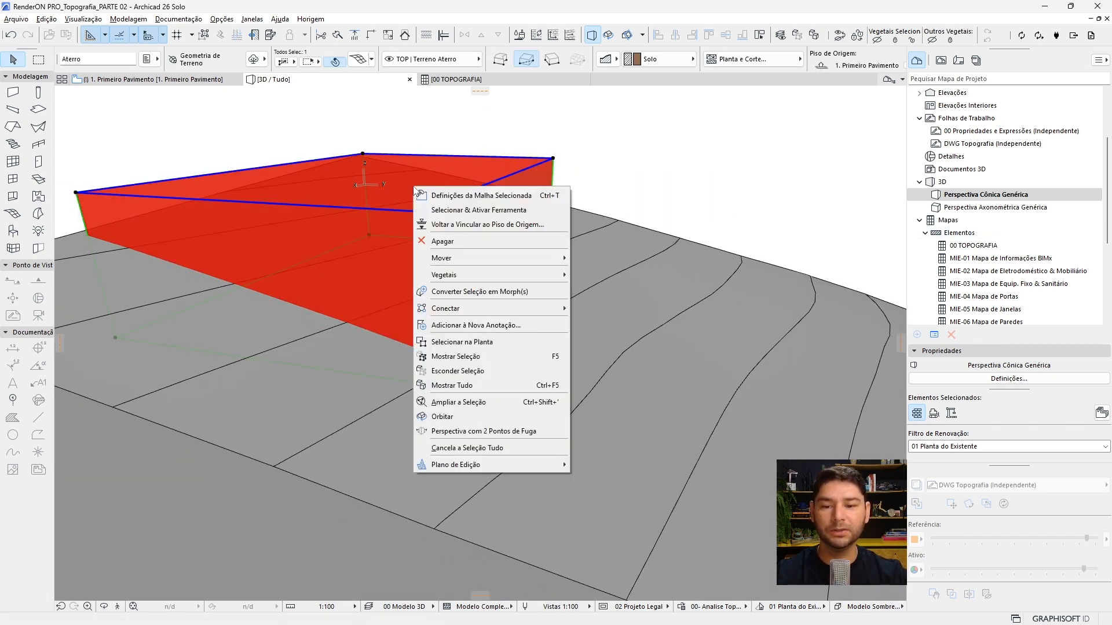
pyautogui.moveTo(540, 310)
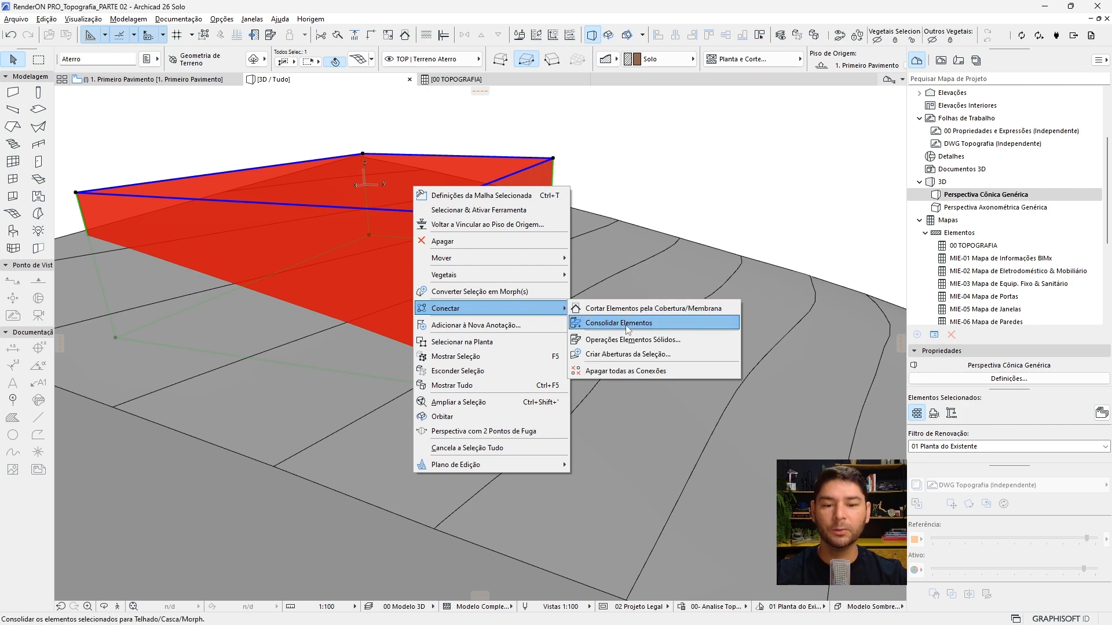
pyautogui.click(649, 341)
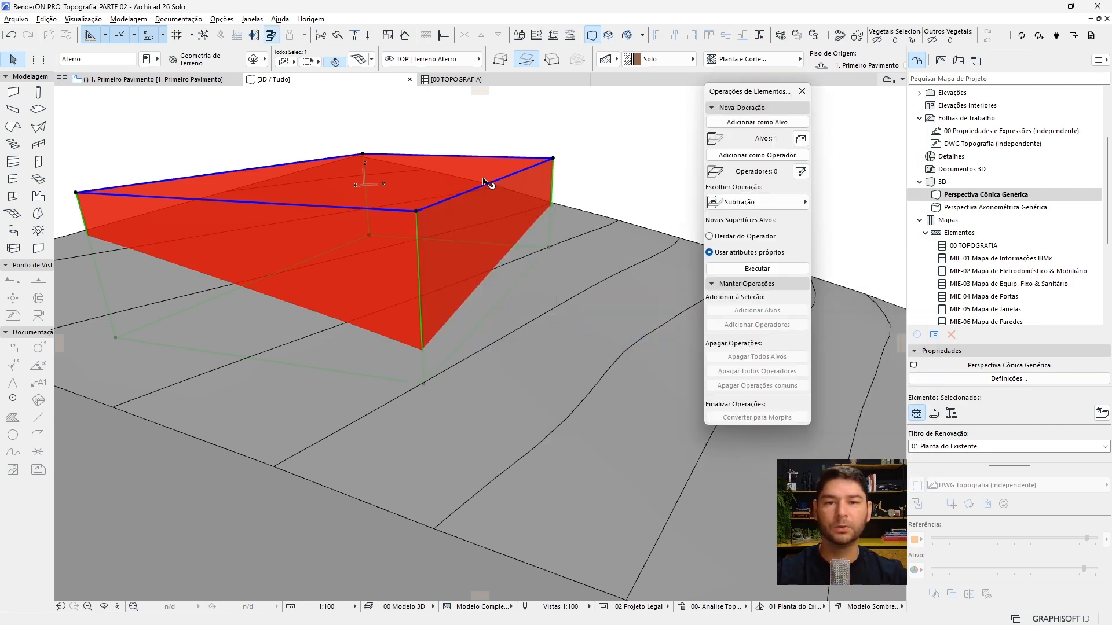
pyautogui.click(763, 125)
pyautogui.click(606, 309)
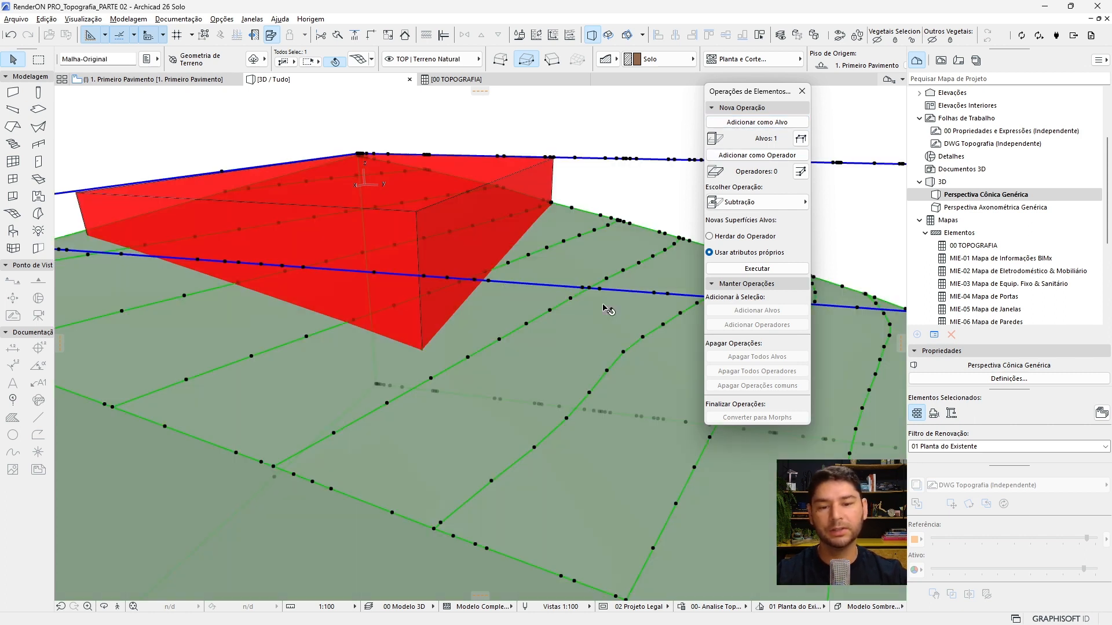
pyautogui.click(773, 159)
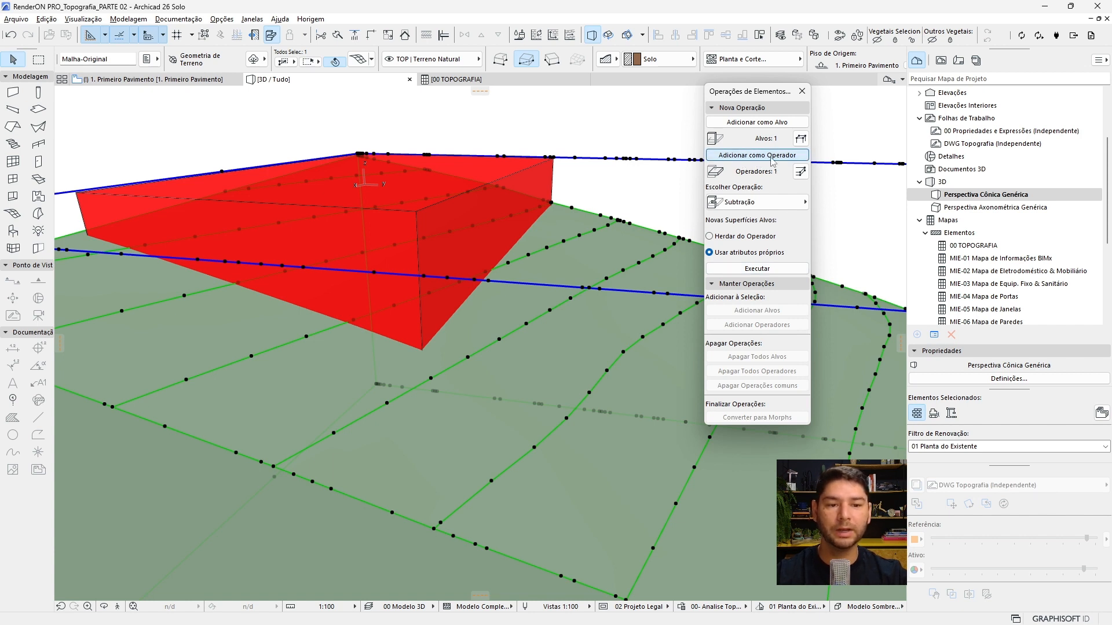
pyautogui.click(741, 204)
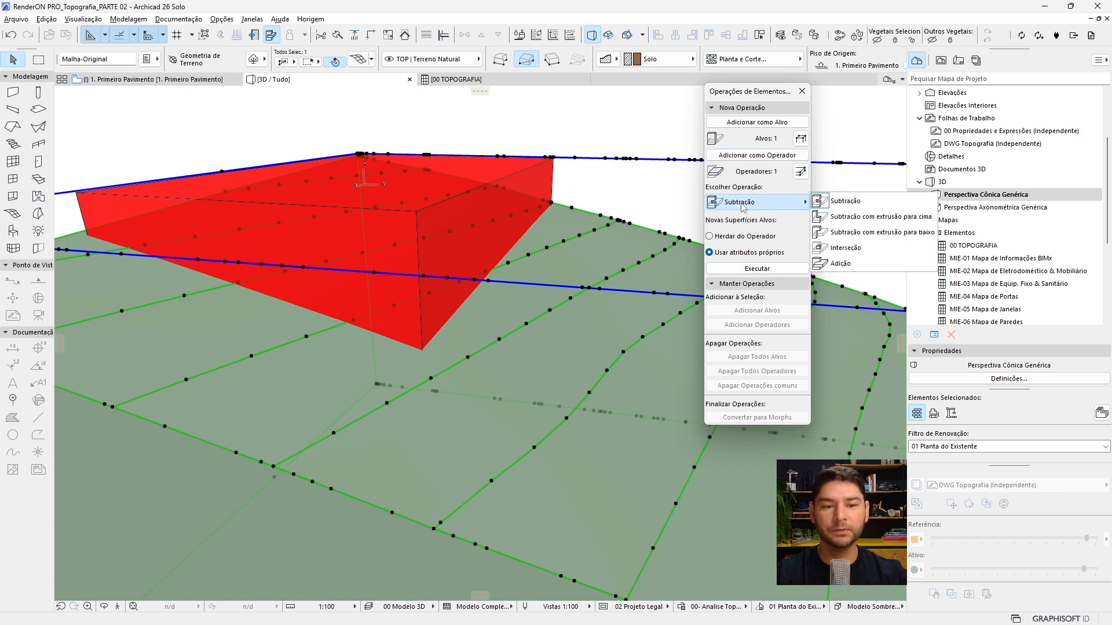
pyautogui.click(855, 206)
pyautogui.click(775, 269)
pyautogui.click(631, 142)
# - Examine from several angles how the base of the Aterro mesh meets the natural terrain around the subtraction
pyautogui.scroll(-2, 581, 199)
pyautogui.keyDown('shift'); pyautogui.moveTo(580, 204); pyautogui.dragTo(411, 196, button='middle'); pyautogui.keyUp('shift')
pyautogui.keyDown('shift'); pyautogui.moveTo(501, 223); pyautogui.dragTo(403, 216, button='middle'); pyautogui.keyUp('shift')
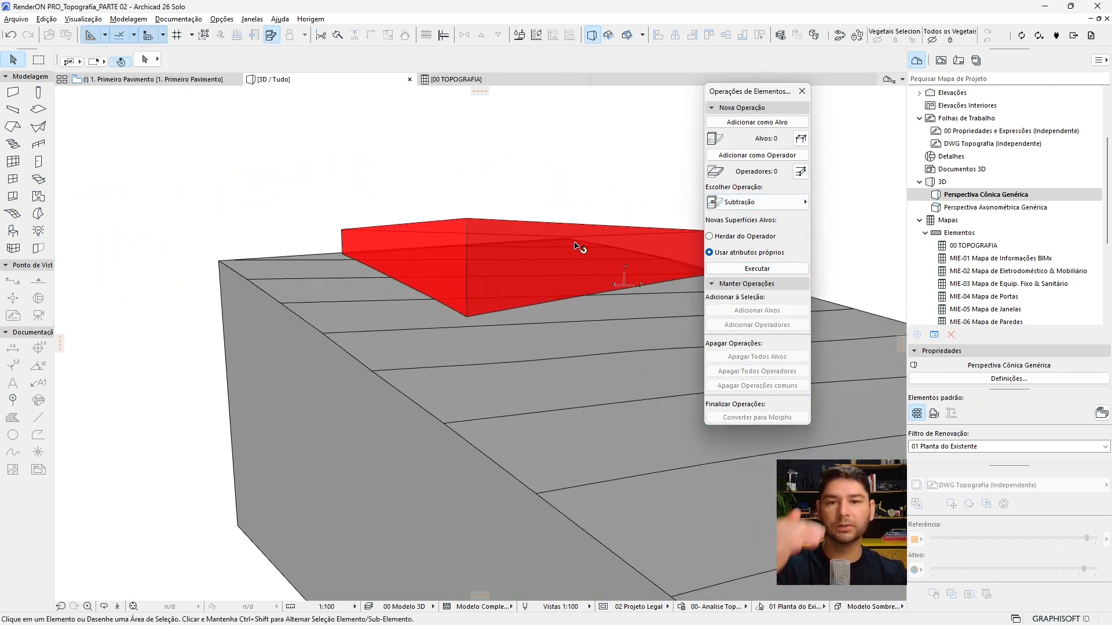
pyautogui.scroll(2, 578, 256)
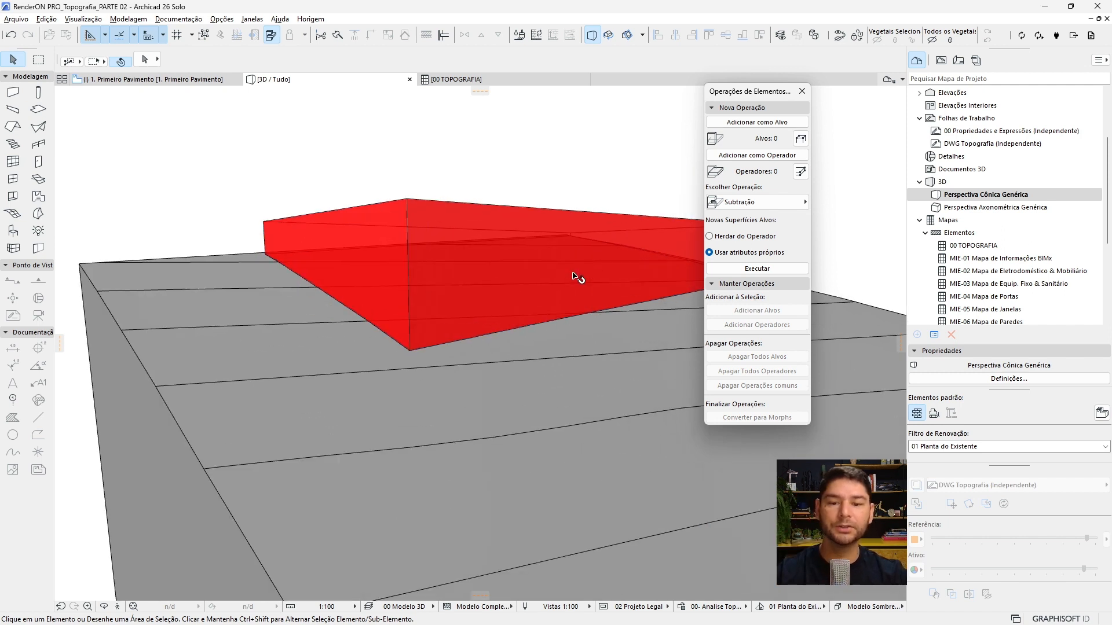
pyautogui.click(412, 208)
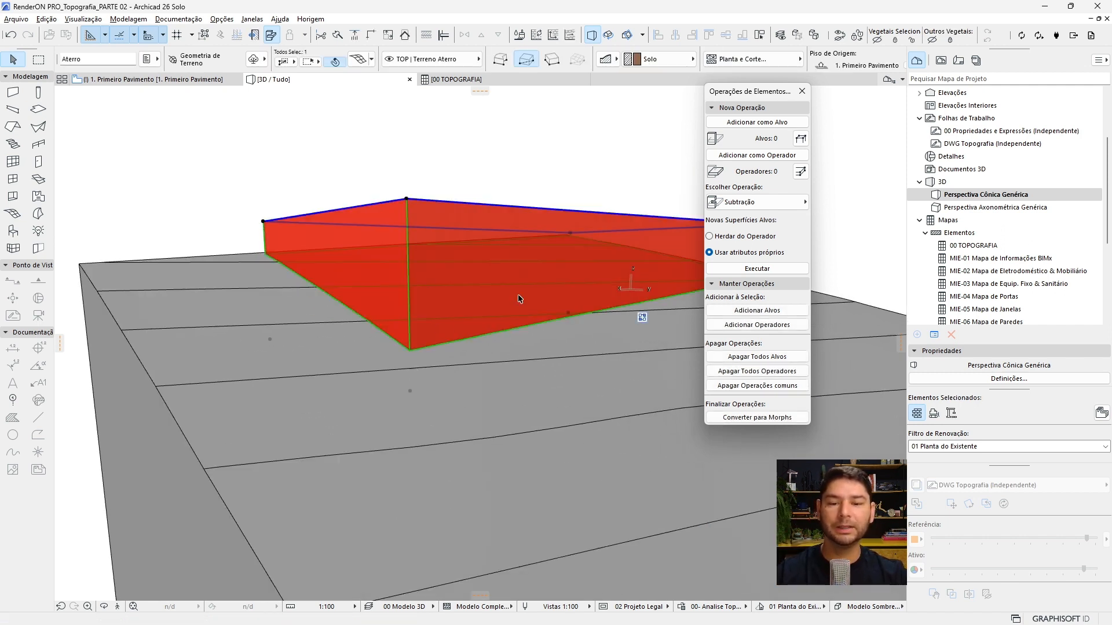
pyautogui.scroll(-4, 837, 61)
pyautogui.keyDown('shift'); pyautogui.moveTo(400, 227); pyautogui.dragTo(514, 283, button='middle'); pyautogui.keyUp('shift')
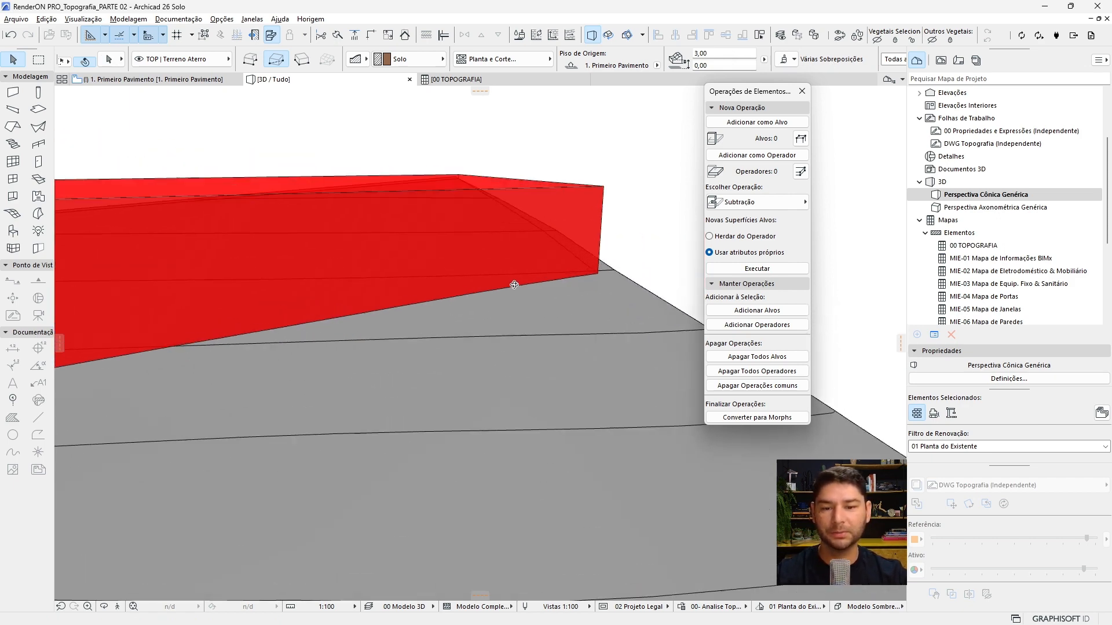
pyautogui.press('Escape')
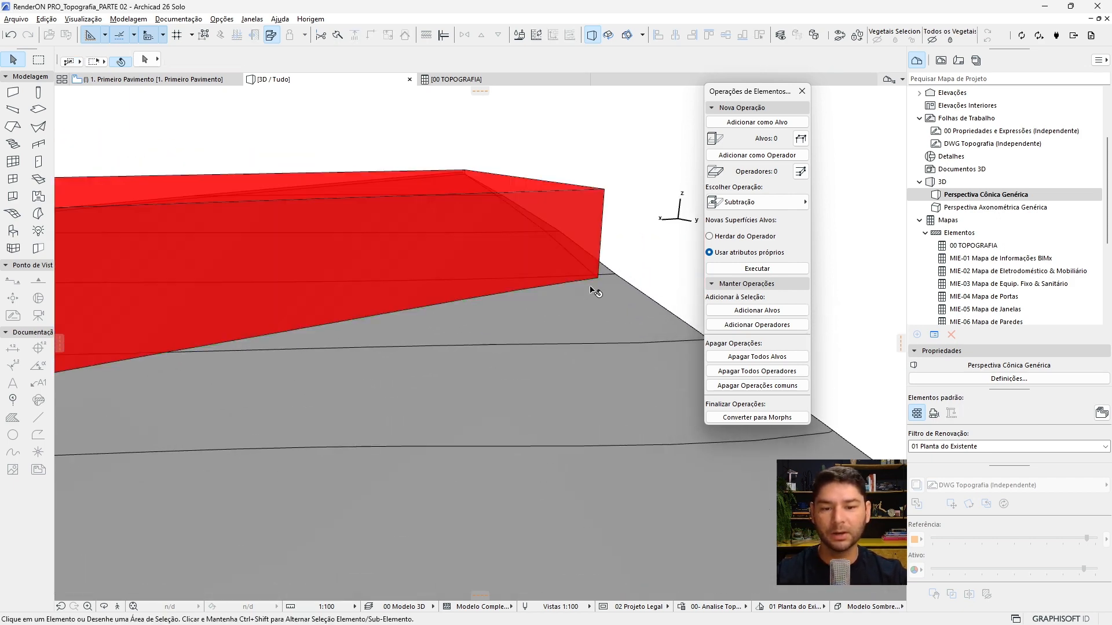
pyautogui.click(562, 211)
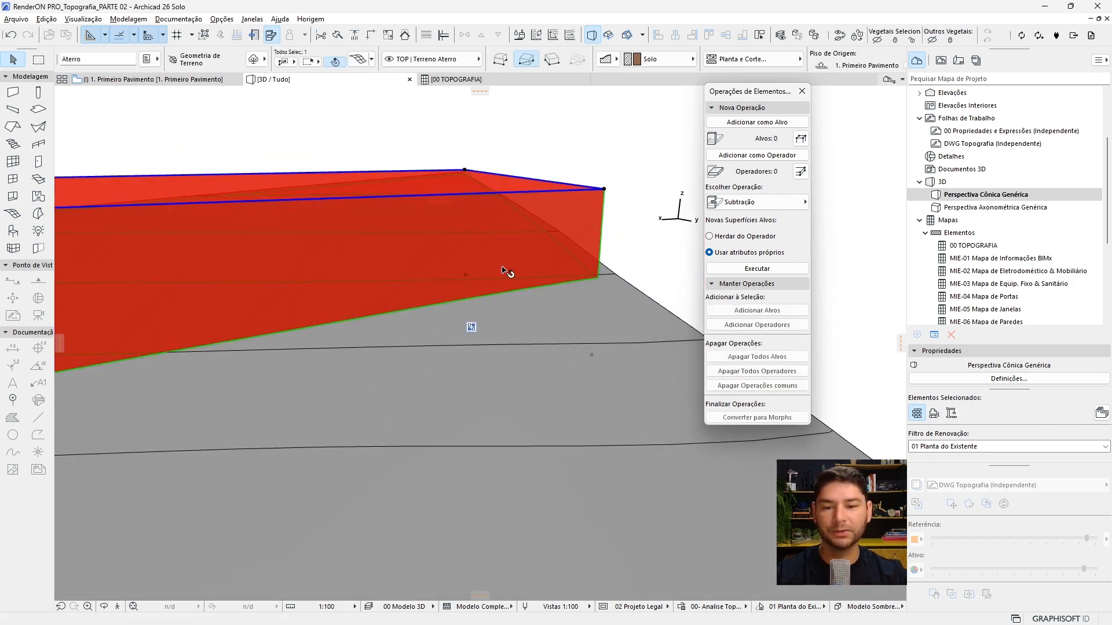
pyautogui.click(646, 125)
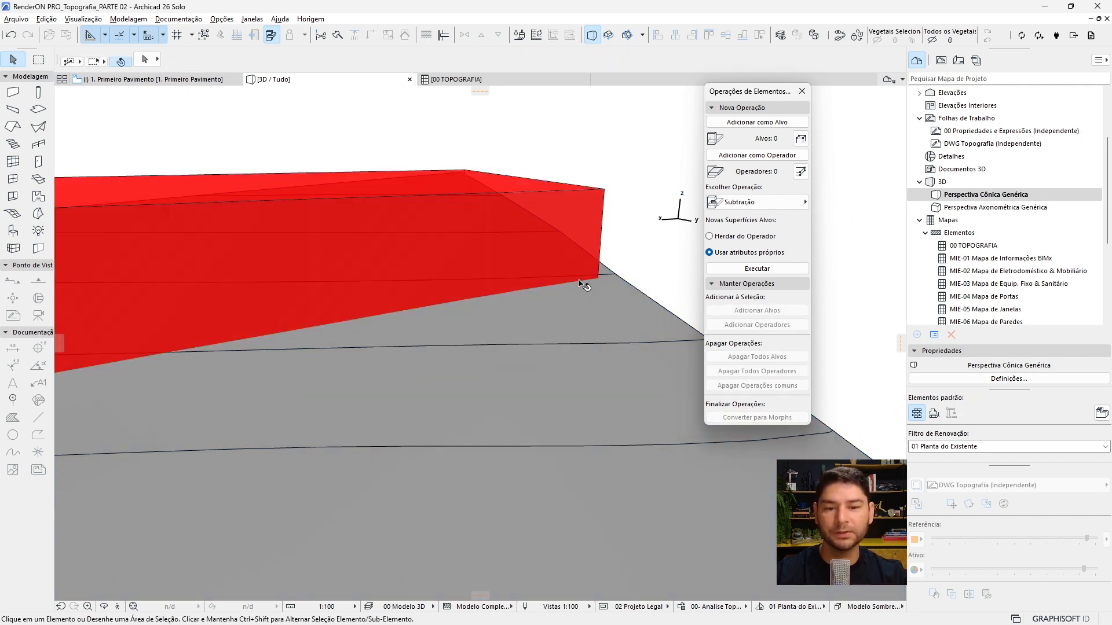
pyautogui.scroll(4, 599, 287)
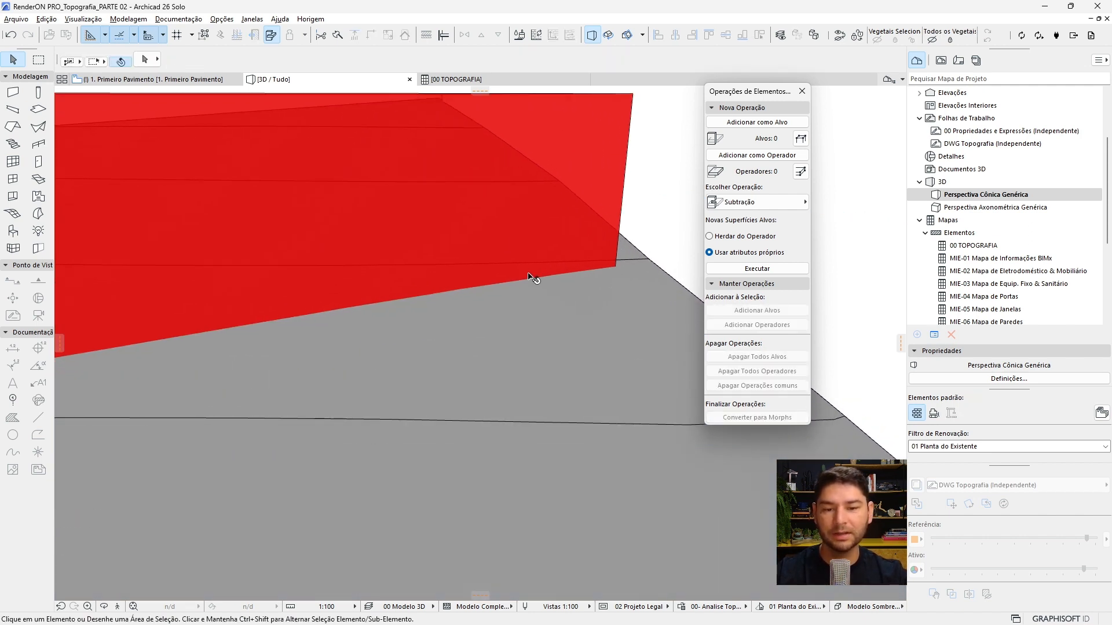
pyautogui.click(618, 162)
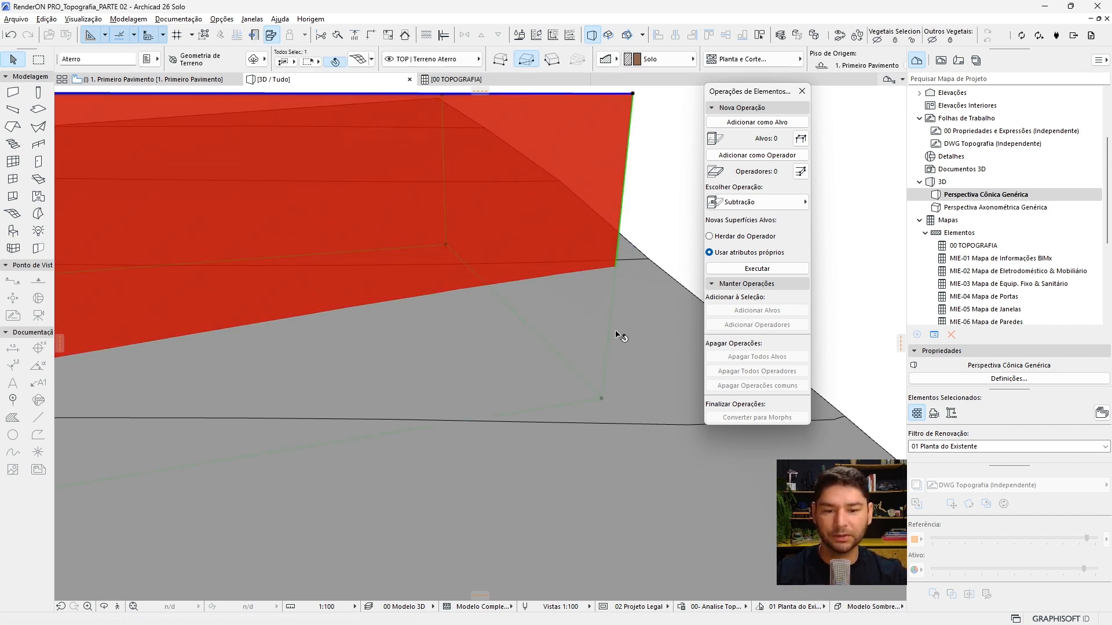
pyautogui.scroll(-3, 619, 271)
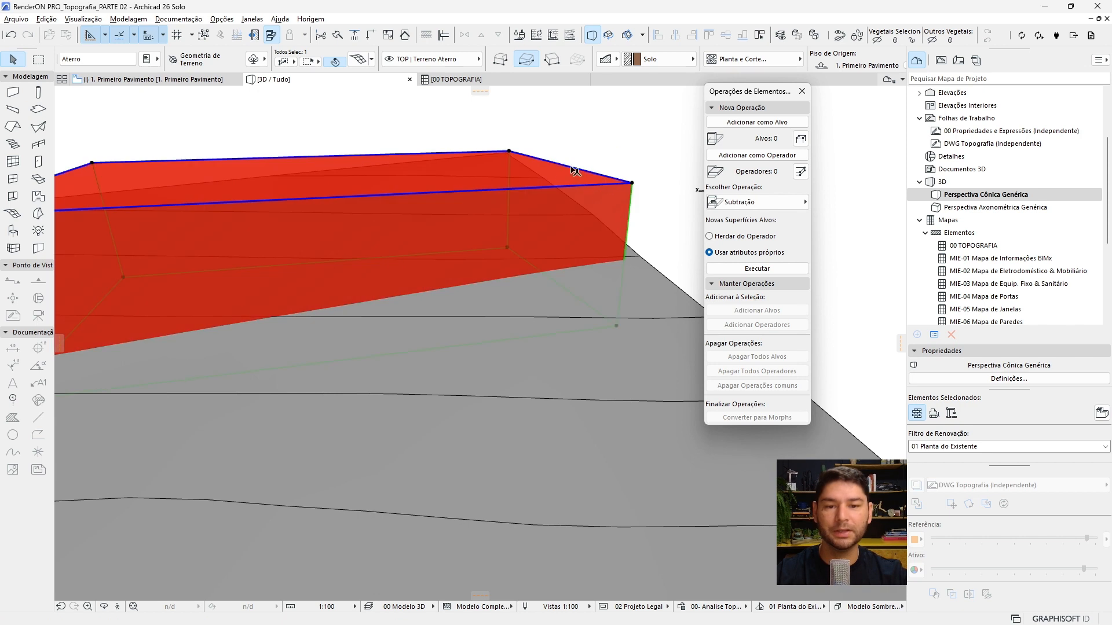
# - Run the Subtração operation again with the Aterro mesh as target and the natural terrain mesh as operator
pyautogui.click(757, 123)
pyautogui.click(571, 325)
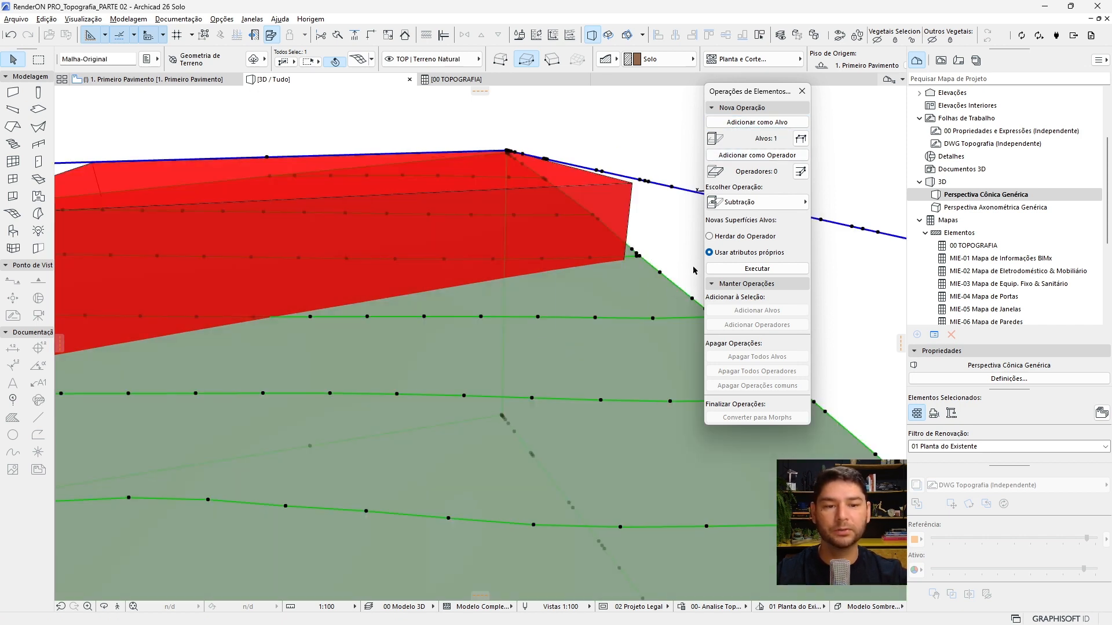
pyautogui.click(775, 156)
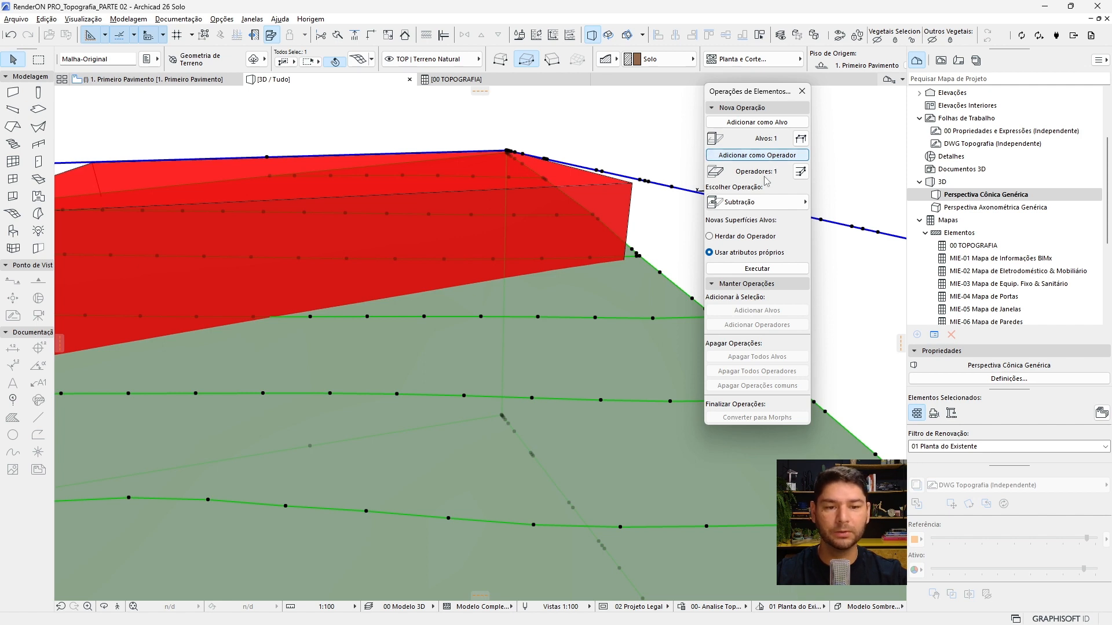
pyautogui.click(769, 203)
pyautogui.click(857, 201)
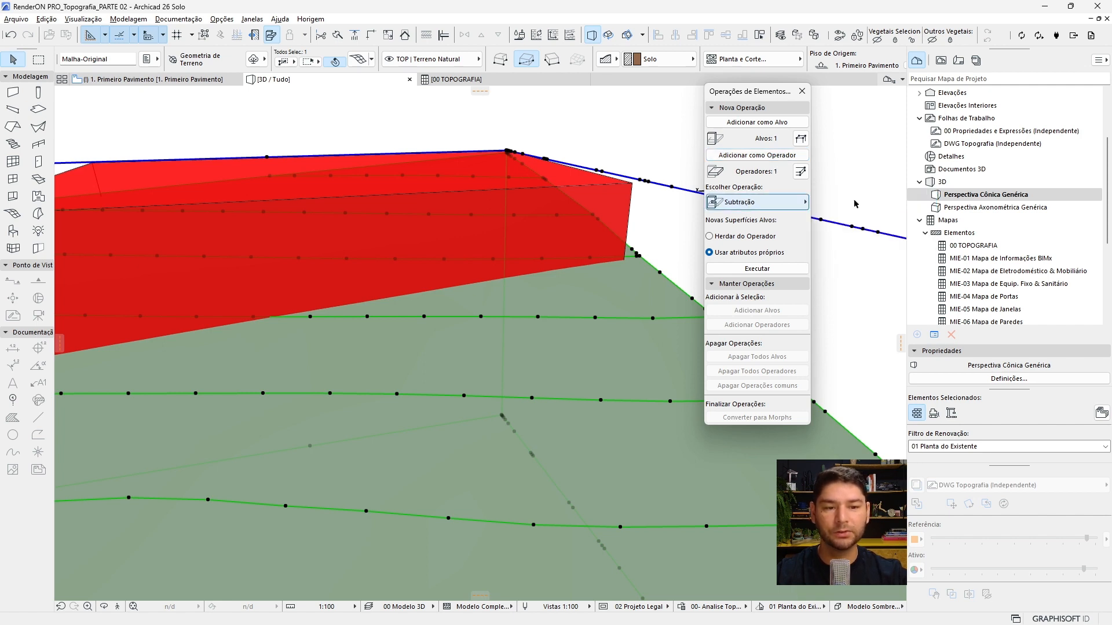
pyautogui.click(756, 269)
pyautogui.click(675, 169)
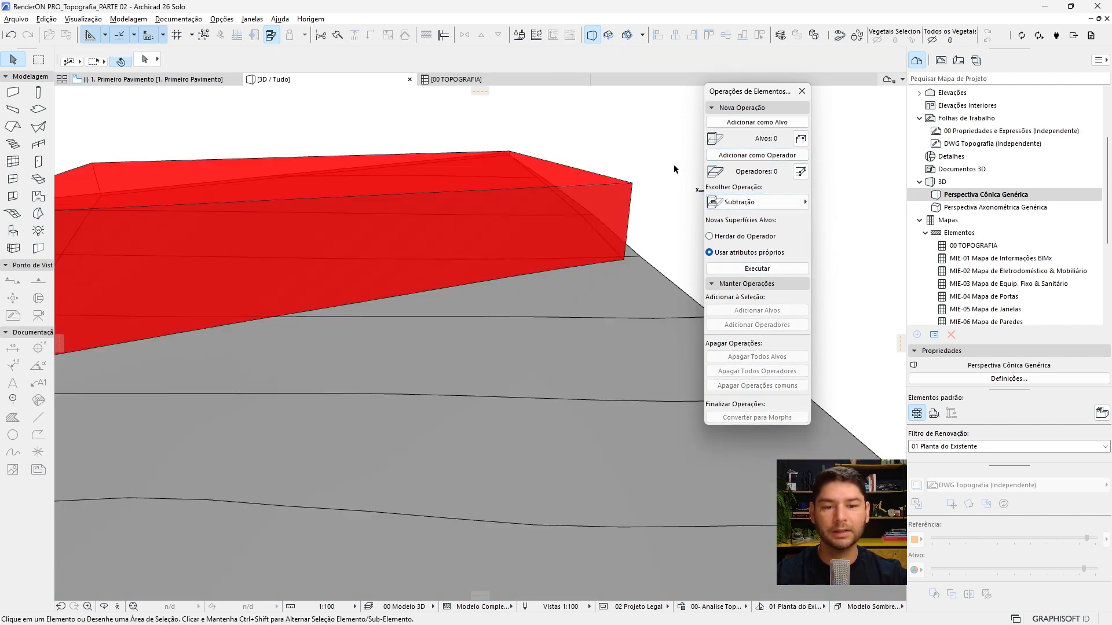
# - Check the Aterro volume in the 00 TOPOGRAFIA schedule and return to the 3D view
pyautogui.click(457, 79)
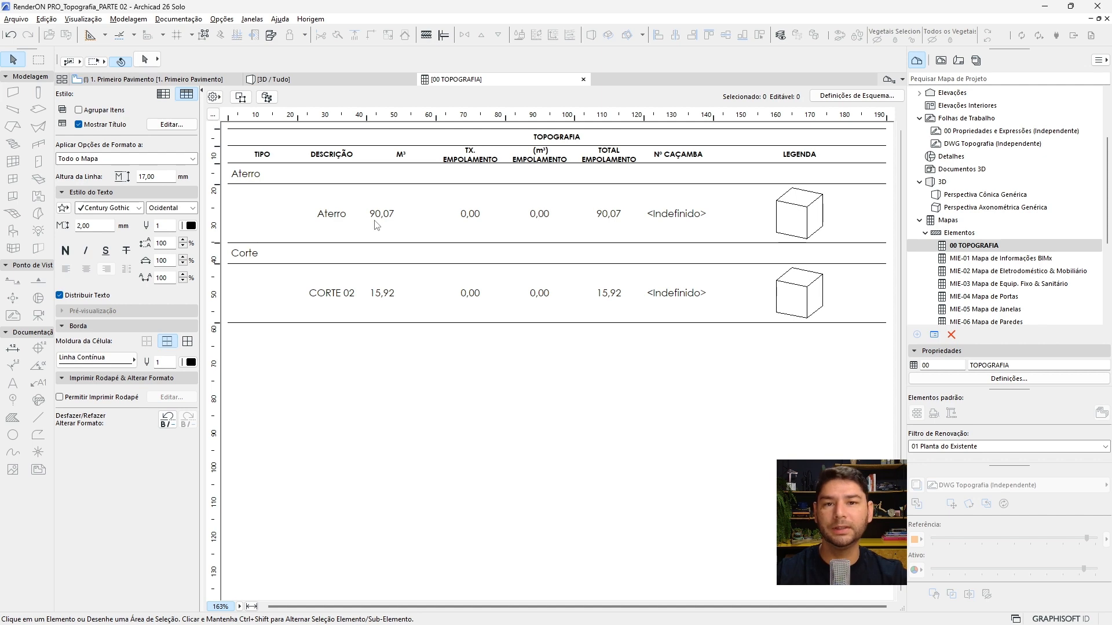
pyautogui.click(328, 84)
# - Delete the Corte mesh beside the terrain
pyautogui.keyDown('shift'); pyautogui.moveTo(336, 249); pyautogui.dragTo(576, 279, button='middle'); pyautogui.keyUp('shift')
pyautogui.scroll(-4, 462, 245)
pyautogui.click(323, 340)
pyautogui.press('Delete')
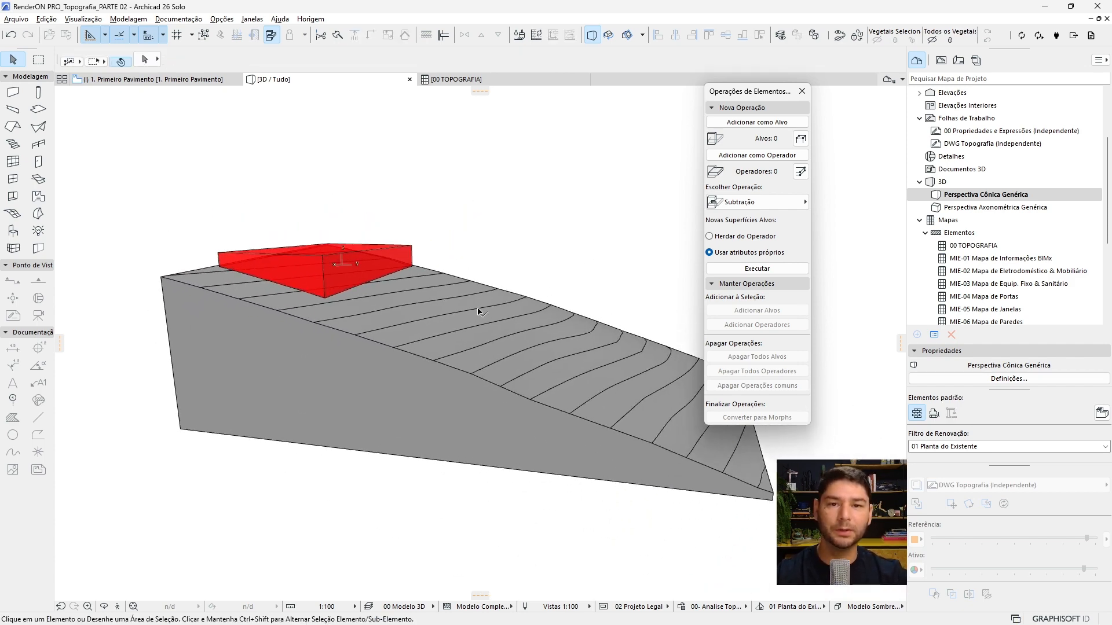
# - Draw a rectangular slab on the terrain slope beside the Aterro mesh
pyautogui.keyDown('shift'); pyautogui.moveTo(474, 330); pyautogui.dragTo(461, 284, button='middle'); pyautogui.keyUp('shift')
pyautogui.click(38, 109)
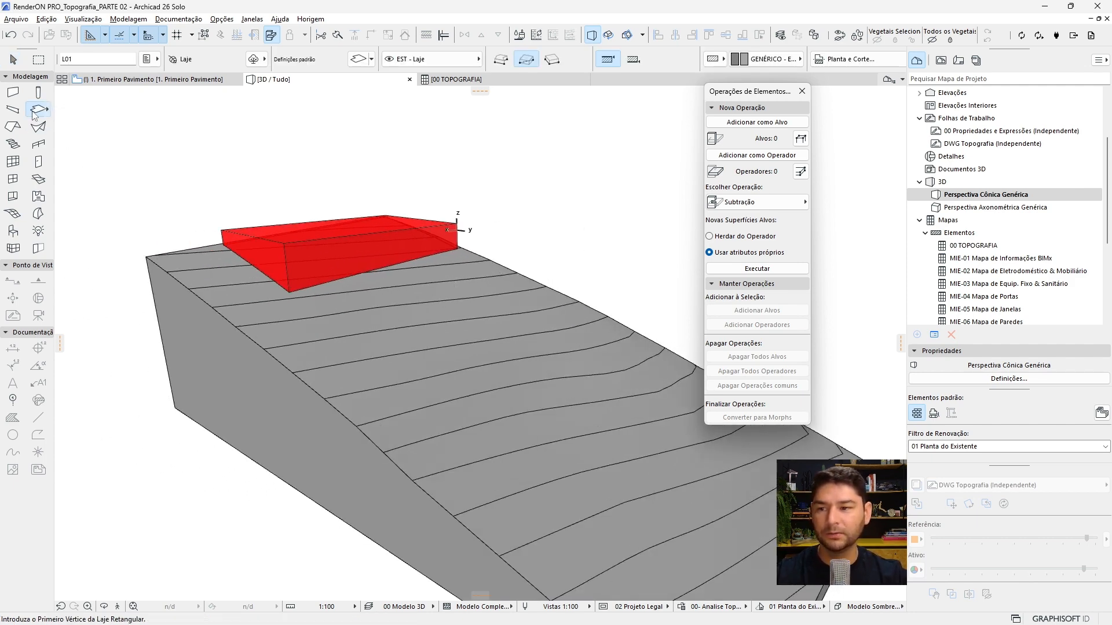
pyautogui.press('Escape')
pyautogui.scroll(2, 429, 293)
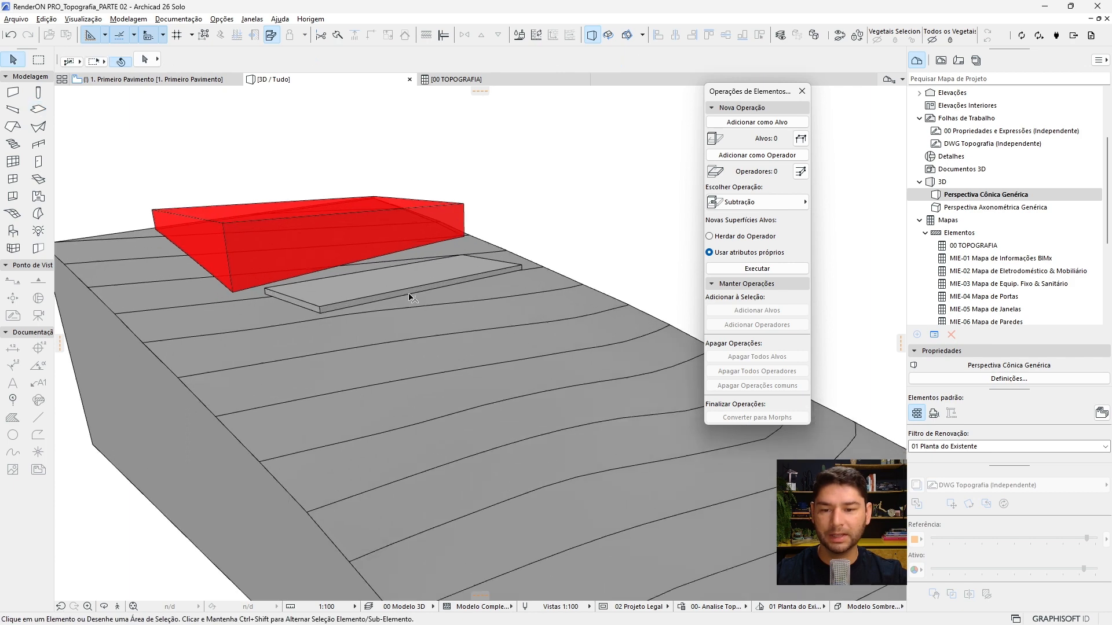
# - Set the slab's elevation to -1,00 relative to its home story so that it sits inside the terrain
pyautogui.keyDown('shift'); pyautogui.moveTo(429, 293); pyautogui.dragTo(447, 299, button='middle'); pyautogui.keyUp('shift')
pyautogui.click(402, 291)
pyautogui.scroll(-5, 755, 65)
pyautogui.moveTo(699, 66); pyautogui.dragTo(619, 72)
pyautogui.write('-2')
pyautogui.press('Return')
pyautogui.press('Return')
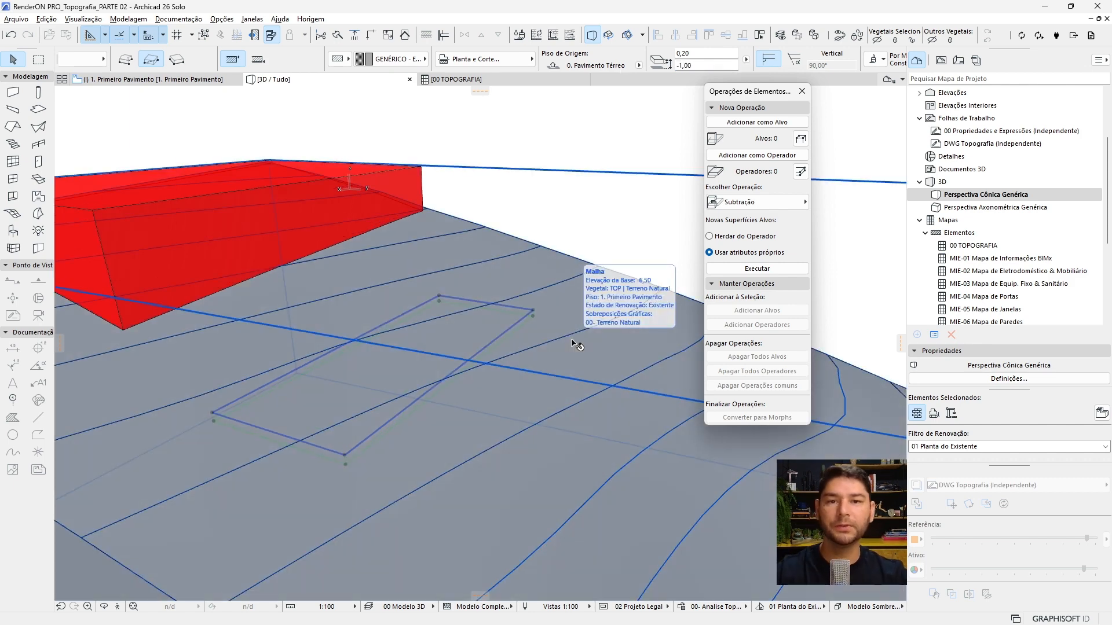
# - Excavate the natural terrain with Subtração com extrusão para cima, using the slab as operator and the terrain mesh as target
pyautogui.scroll(-2, 472, 304)
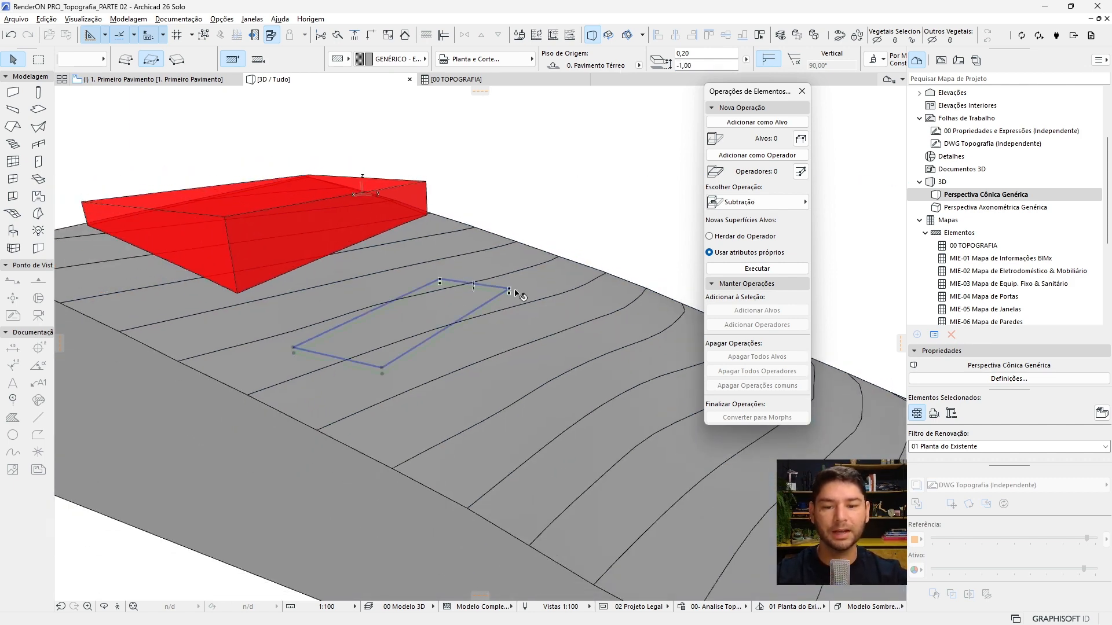
pyautogui.click(752, 156)
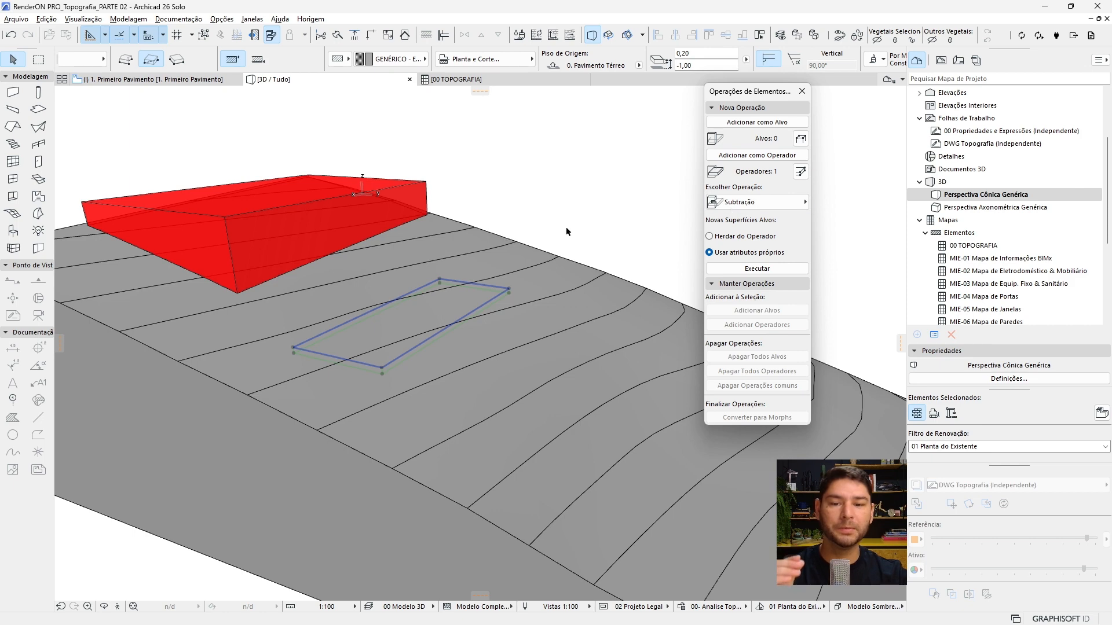
pyautogui.click(533, 249)
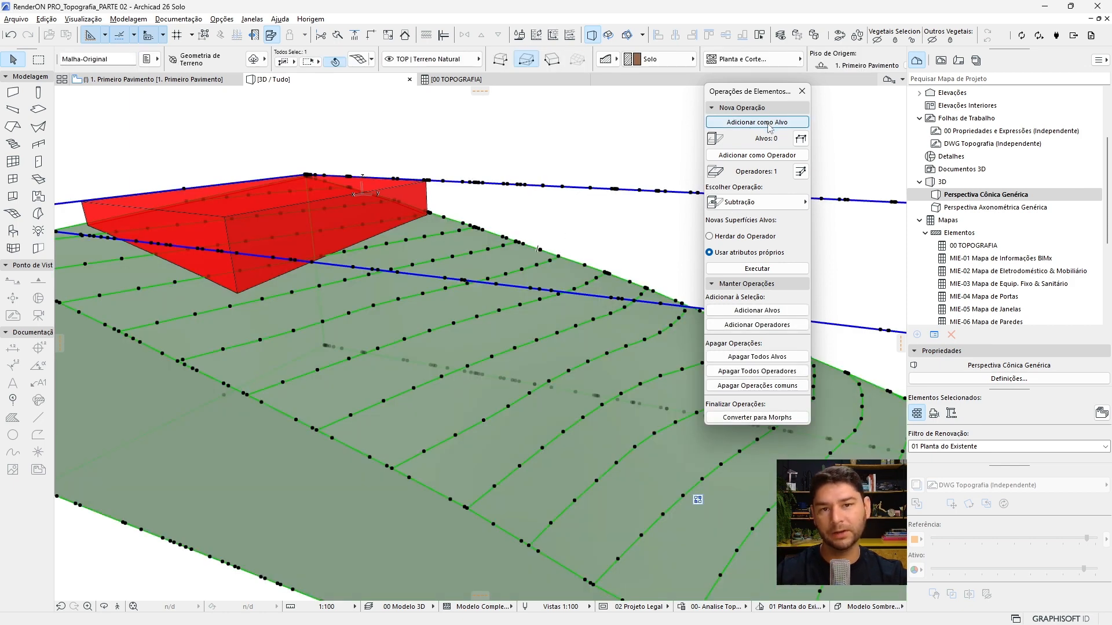
pyautogui.click(770, 123)
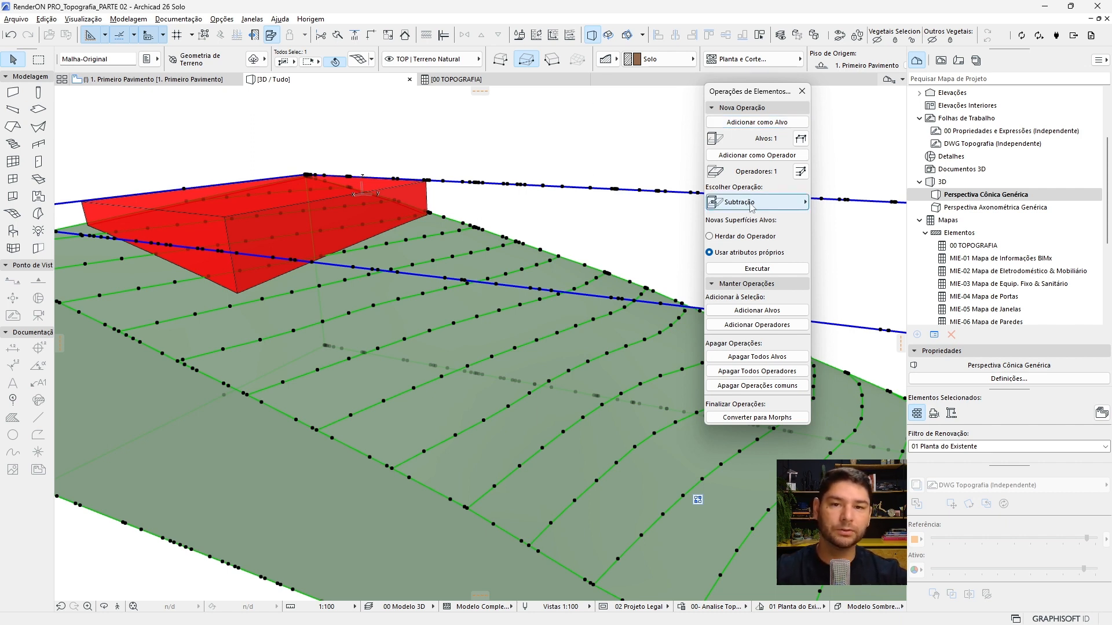
pyautogui.click(751, 205)
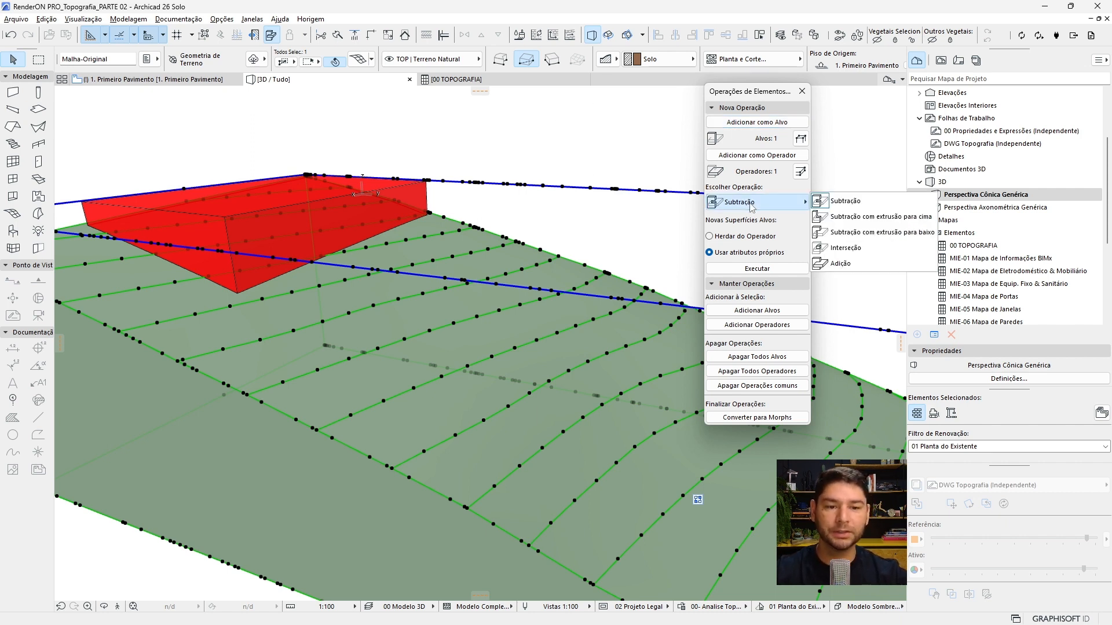
pyautogui.click(871, 219)
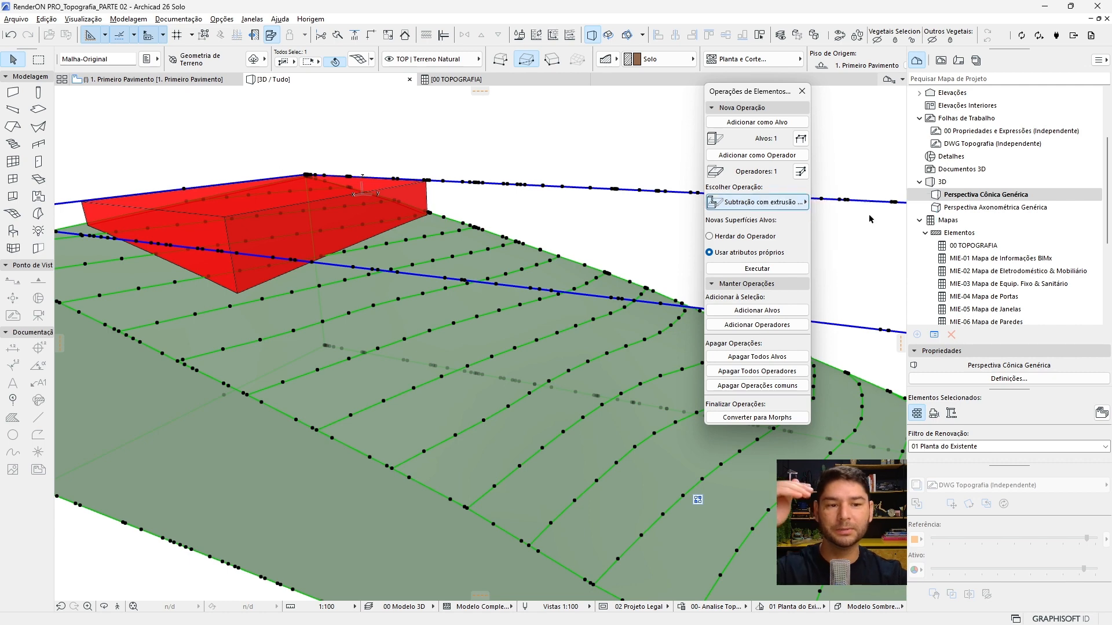
pyautogui.click(760, 271)
pyautogui.click(575, 163)
# - Move the slab's edge farthest from the Aterro mesh outward to widen the excavation
pyautogui.scroll(3, 491, 266)
pyautogui.keyDown('shift'); pyautogui.moveTo(491, 266); pyautogui.dragTo(342, 334, button='middle'); pyautogui.keyUp('shift')
pyautogui.click(341, 335)
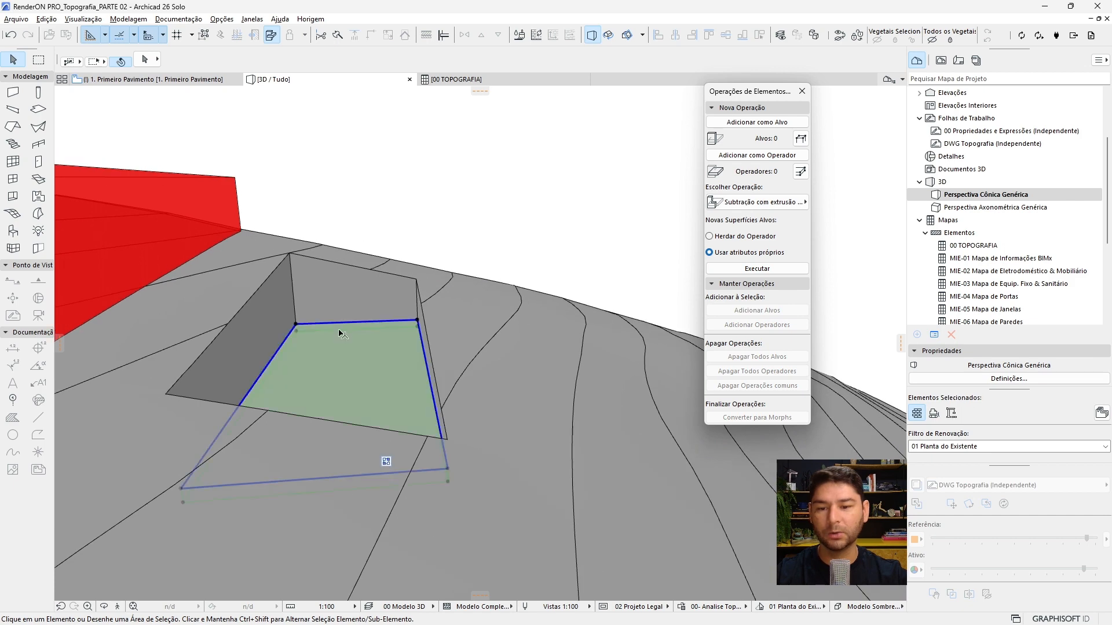
pyautogui.click(426, 359)
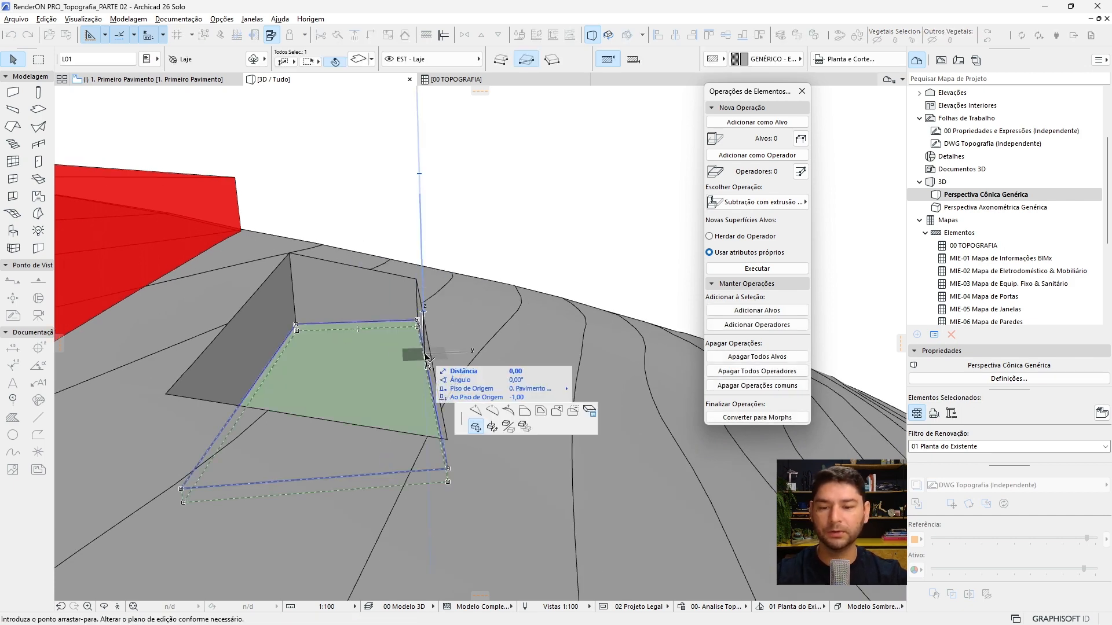
pyautogui.click(524, 401)
pyautogui.click(579, 337)
pyautogui.press('Escape')
# - Inspect the widened excavation in the terrain from several angles
pyautogui.keyDown('shift'); pyautogui.moveTo(423, 316); pyautogui.dragTo(300, 339, button='middle'); pyautogui.keyUp('shift')
pyautogui.scroll(3, 431, 333)
pyautogui.moveTo(488, 332)
pyautogui.keyDown('shift'); pyautogui.mouseDown(button='middle')
pyautogui.moveTo(422, 316)
pyautogui.moveTo(508, 333)
pyautogui.mouseUp(button='middle'); pyautogui.keyUp('shift')
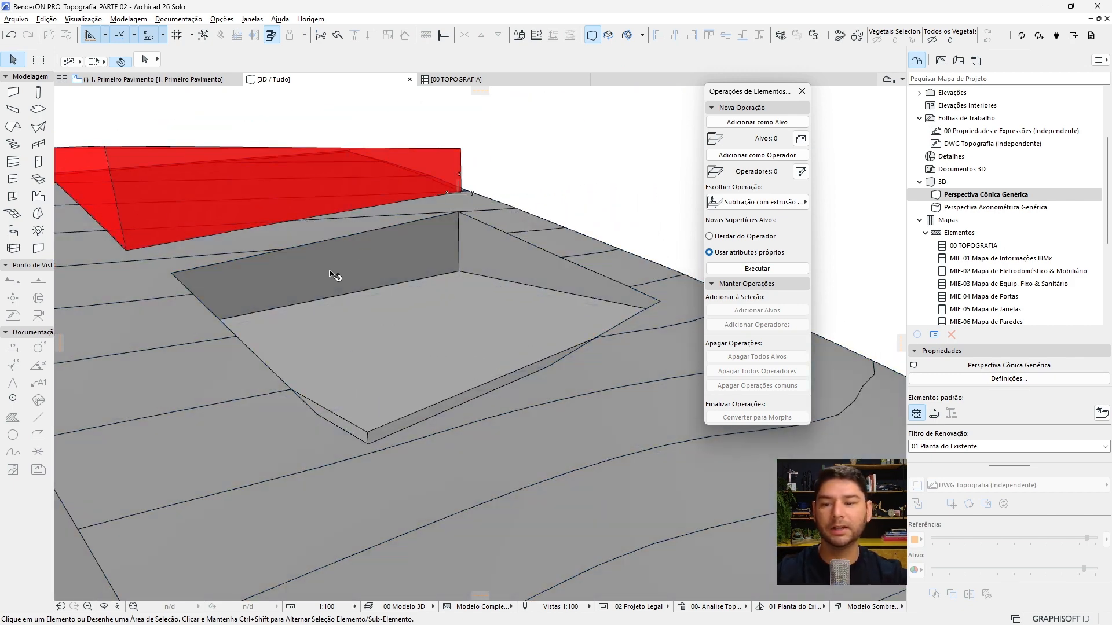
pyautogui.keyDown('shift'); pyautogui.moveTo(436, 259); pyautogui.dragTo(361, 226, button='middle'); pyautogui.keyUp('shift')
pyautogui.scroll(-3, 465, 247)
pyautogui.scroll(2, 360, 226)
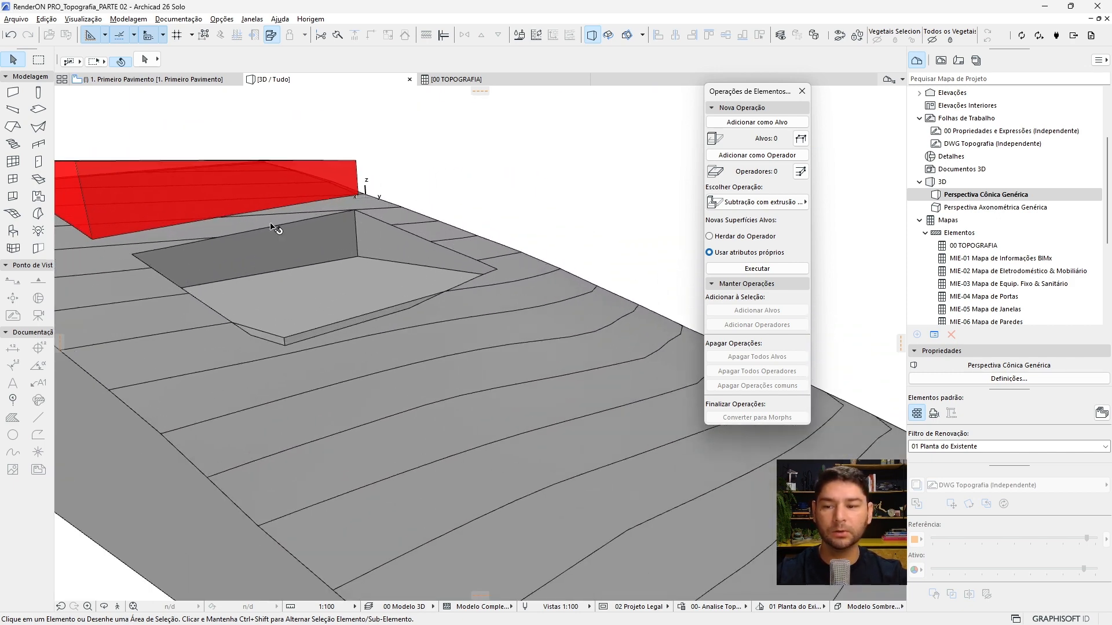
# - Place a copy of the excavated natural terrain mesh 5 m above the original
pyautogui.scroll(-5, 272, 255)
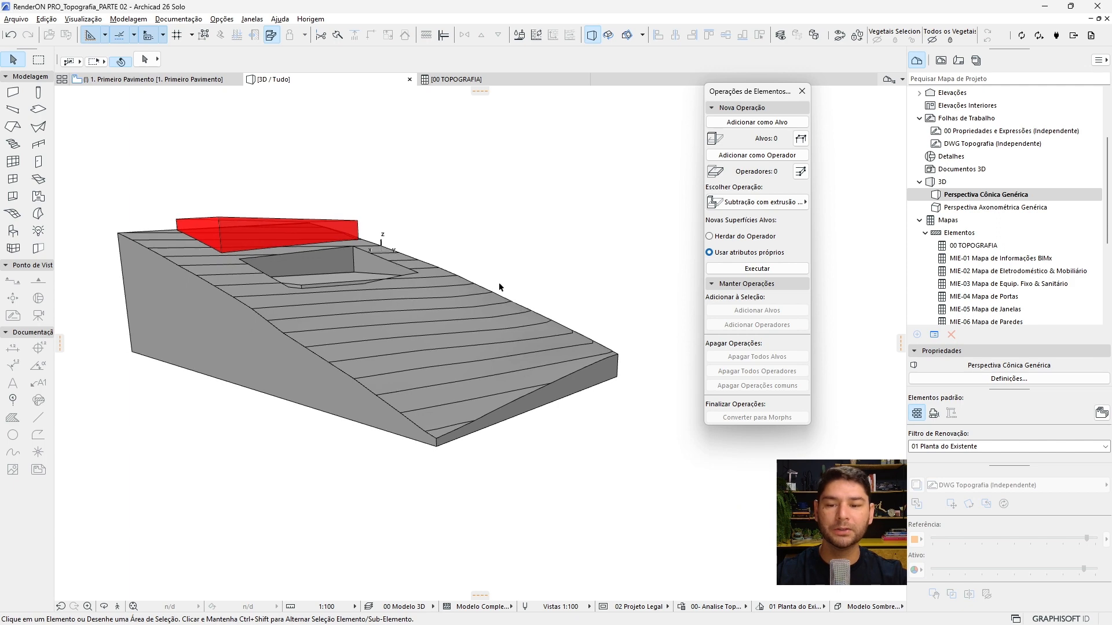
pyautogui.click(527, 321)
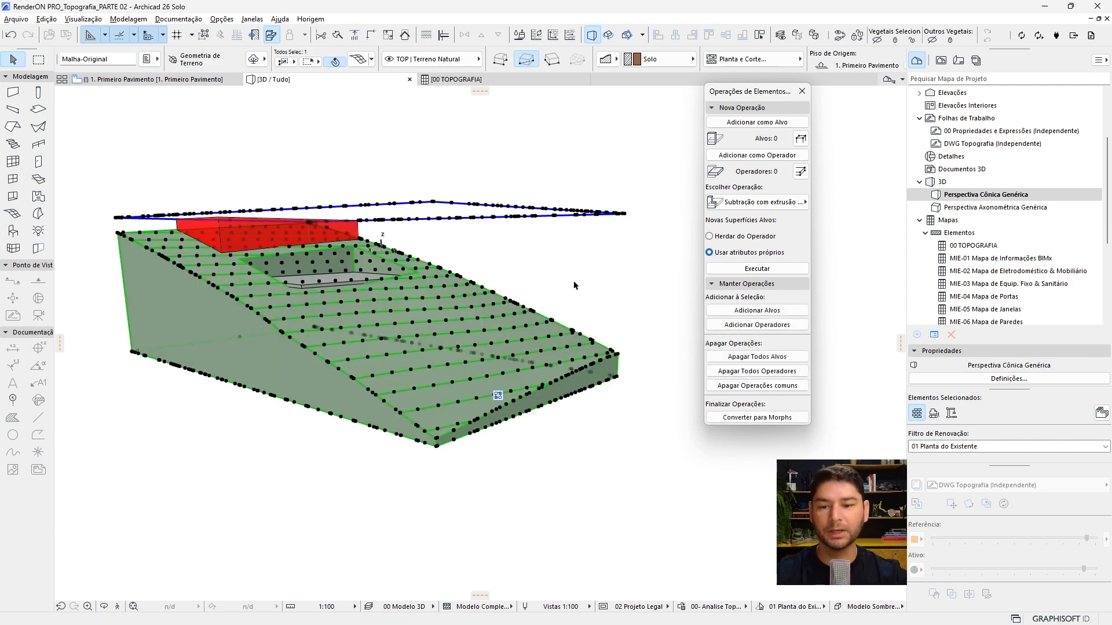
pyautogui.click(616, 354)
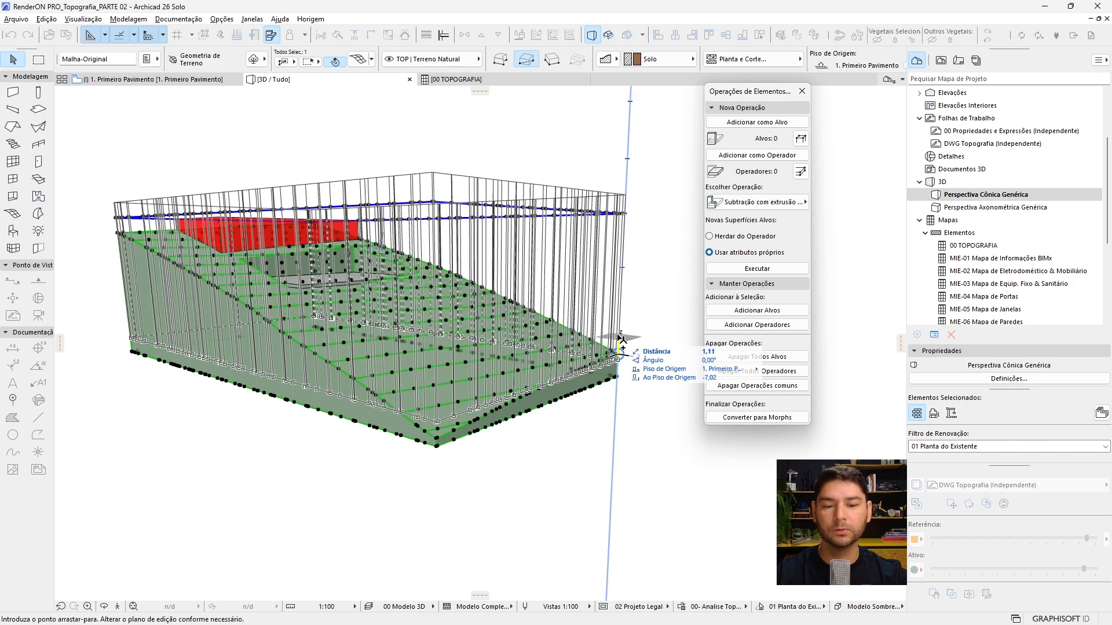
pyautogui.write('5')
pyautogui.press('Return')
pyautogui.press('Escape')
pyautogui.scroll(-1, 614, 217)
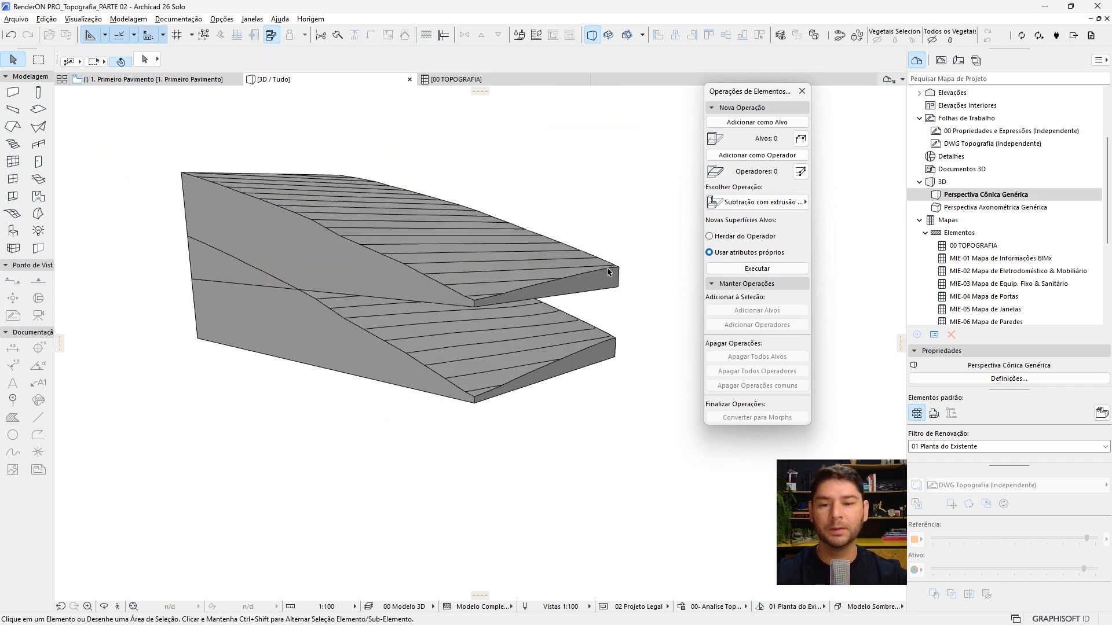
# - Assign the raised terrain copy to the TOP | Terreno Corte layer and set its Tipo de Malha to Corte
pyautogui.scroll(4, 605, 265)
pyautogui.click(408, 220)
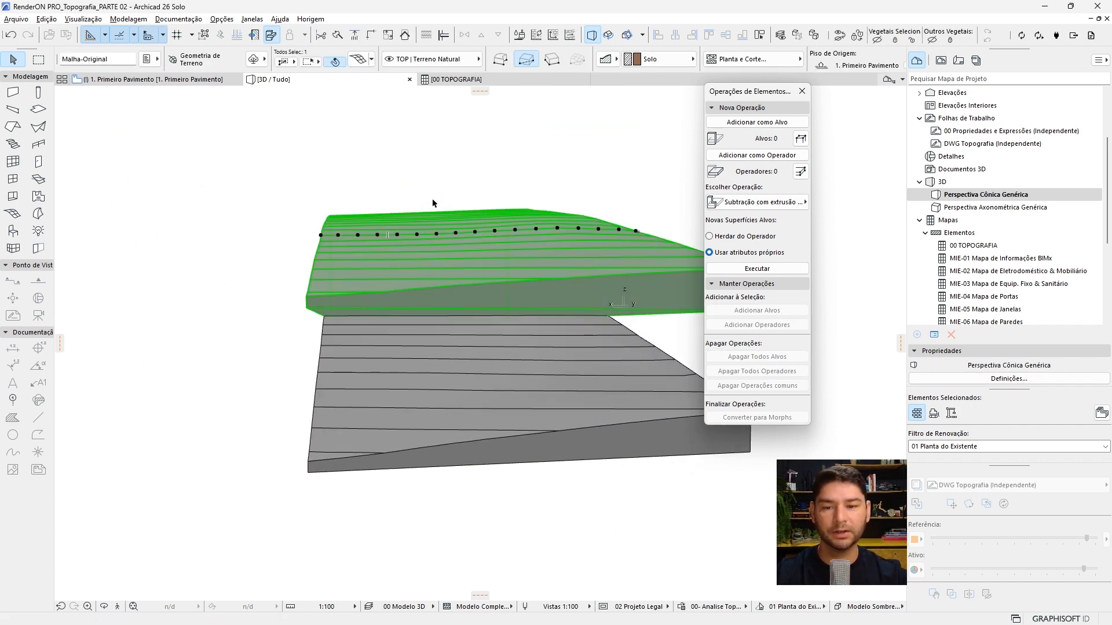
pyautogui.click(465, 60)
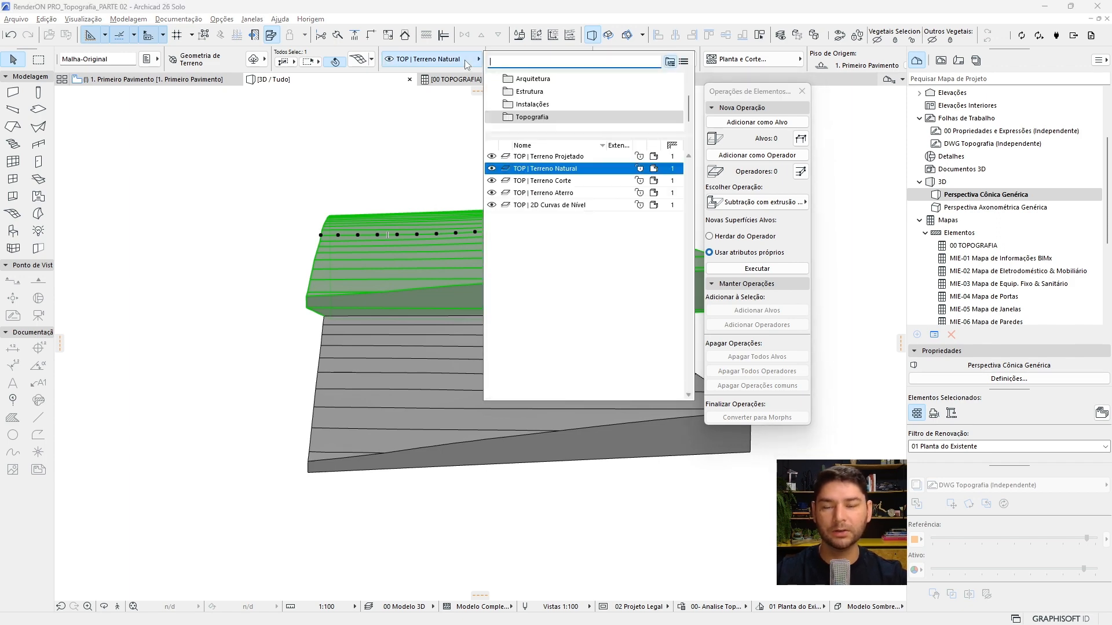
pyautogui.click(542, 181)
pyautogui.click(146, 58)
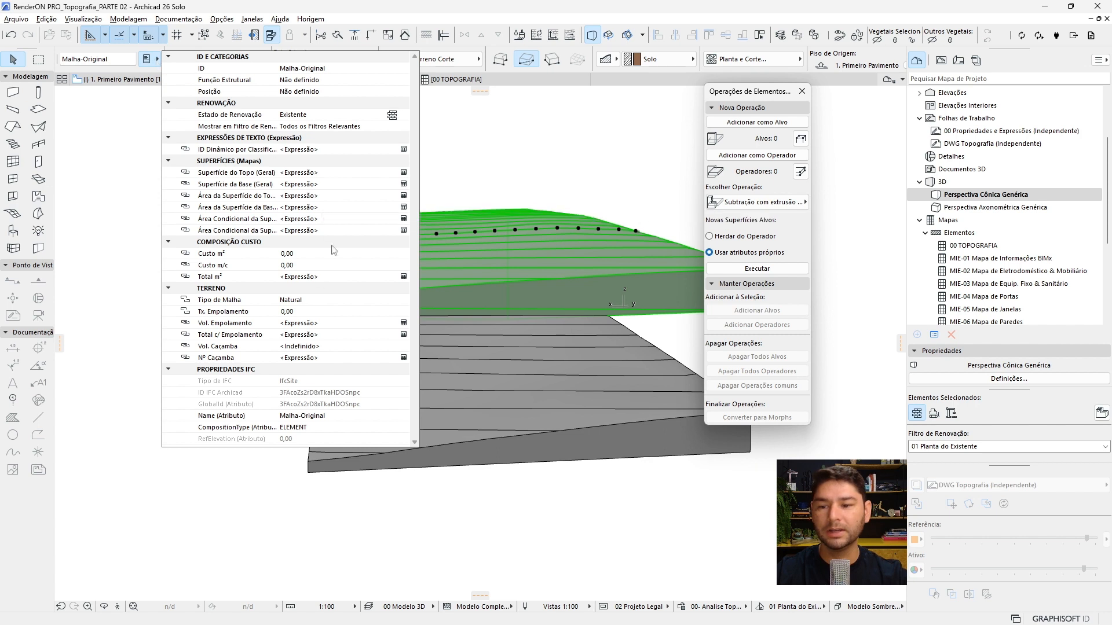
pyautogui.click(403, 300)
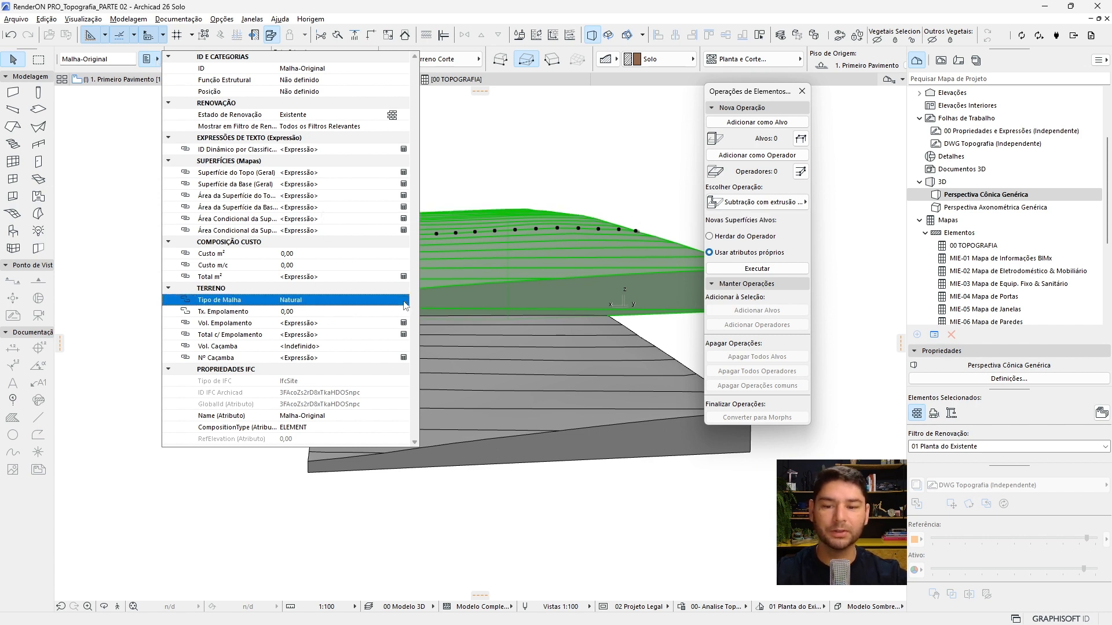
pyautogui.click(435, 314)
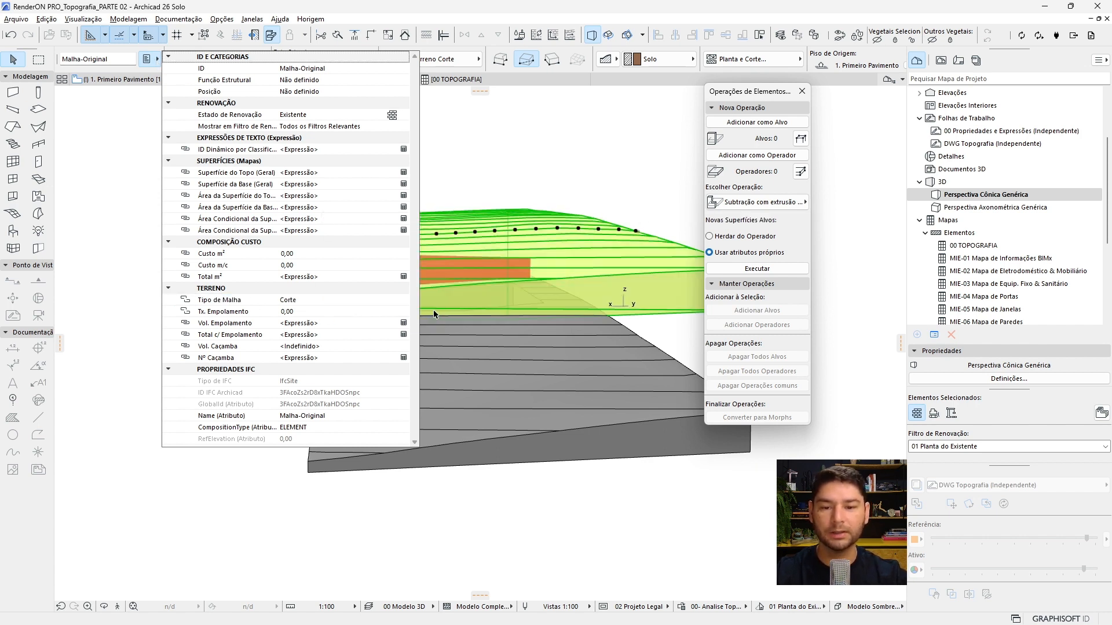
pyautogui.click(517, 149)
pyautogui.click(517, 148)
# - Subtract the natural terrain from the raised Corte mesh with a Subtração operation, using Corte as target and the natural terrain as operator
pyautogui.scroll(-3, 399, 215)
pyautogui.keyDown('shift'); pyautogui.moveTo(390, 220); pyautogui.dragTo(531, 243, button='middle'); pyautogui.keyUp('shift')
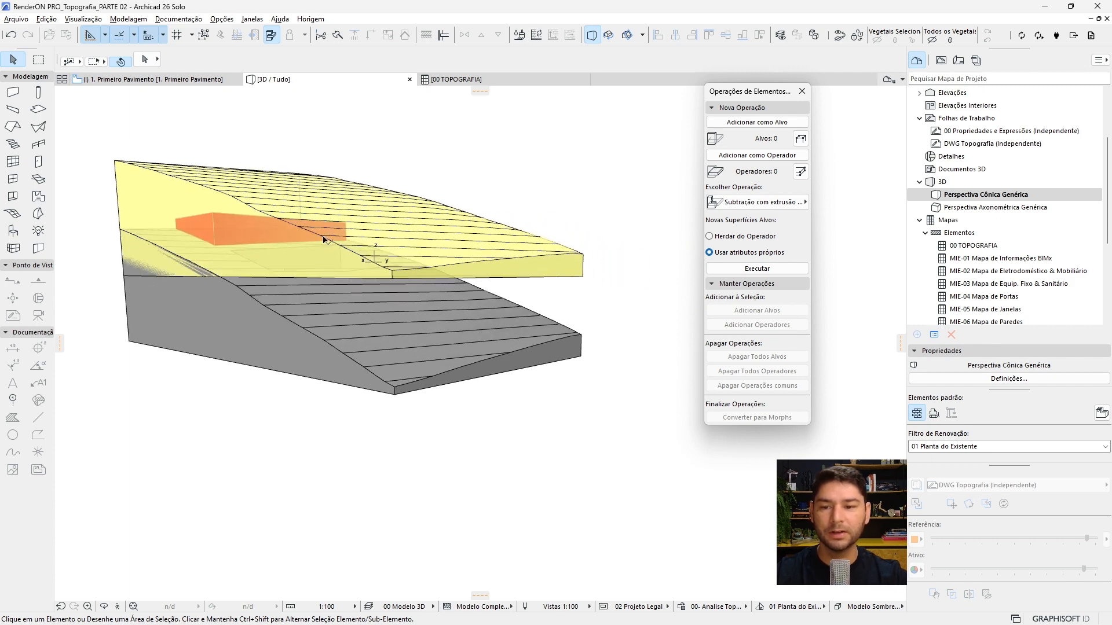
pyautogui.scroll(2, 334, 241)
pyautogui.keyDown('shift'); pyautogui.moveTo(325, 236); pyautogui.dragTo(275, 228, button='middle'); pyautogui.keyUp('shift')
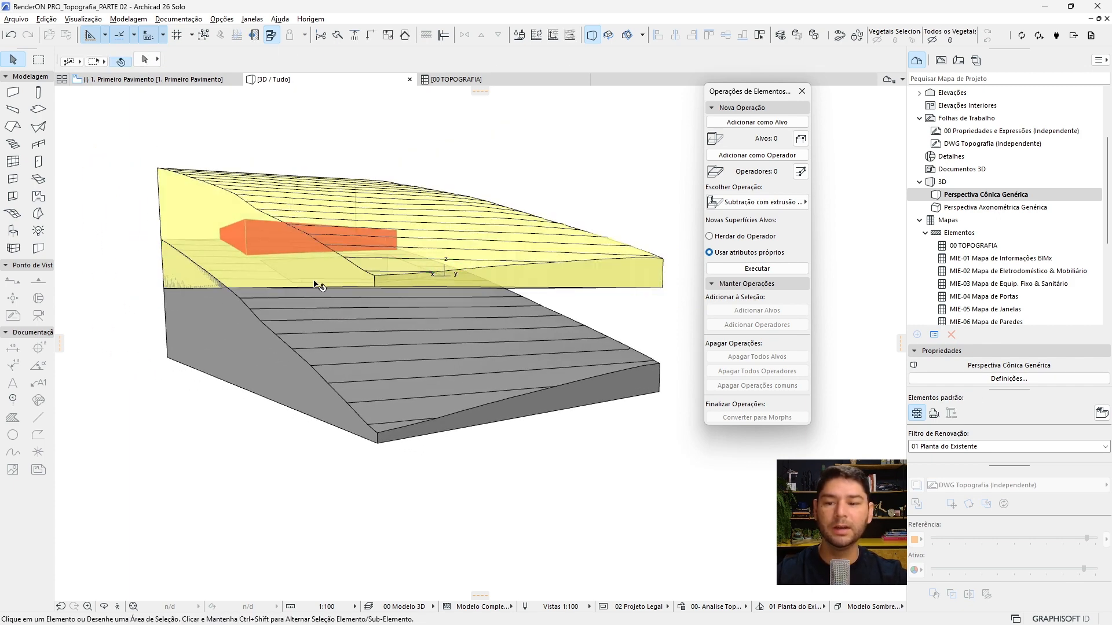
pyautogui.click(213, 187)
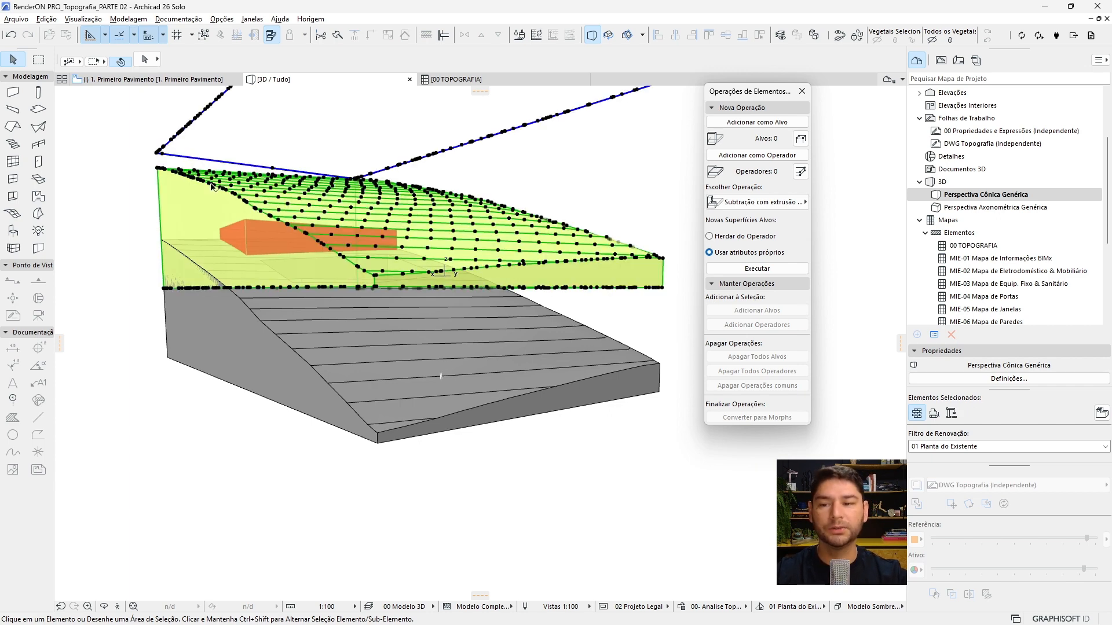
pyautogui.click(757, 122)
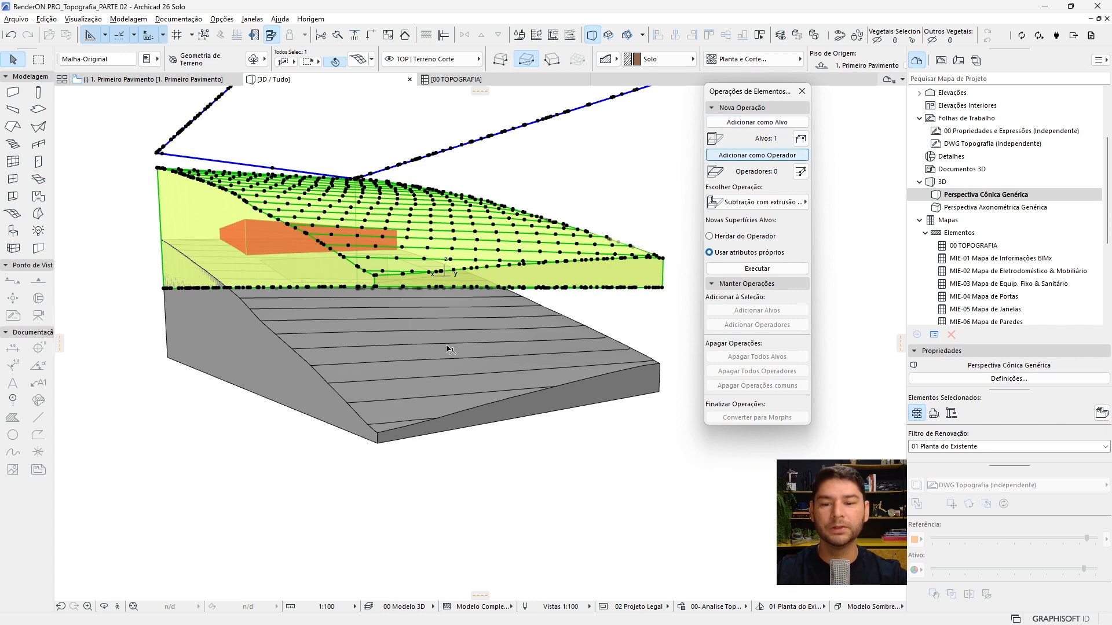
pyautogui.click(448, 347)
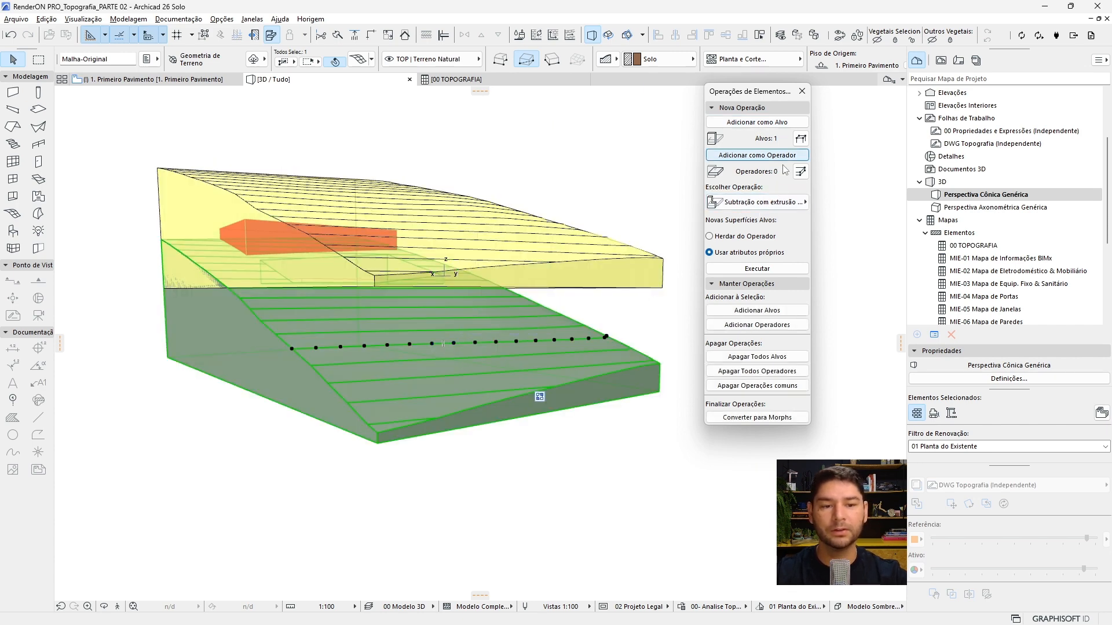
pyautogui.click(786, 156)
pyautogui.click(805, 202)
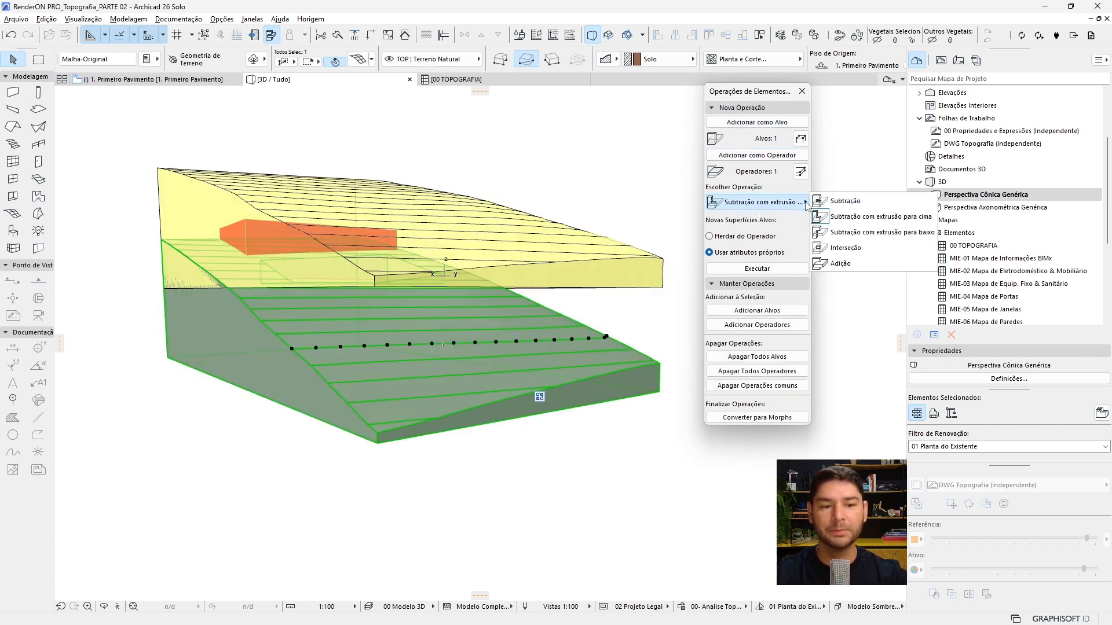
pyautogui.click(846, 202)
pyautogui.click(757, 269)
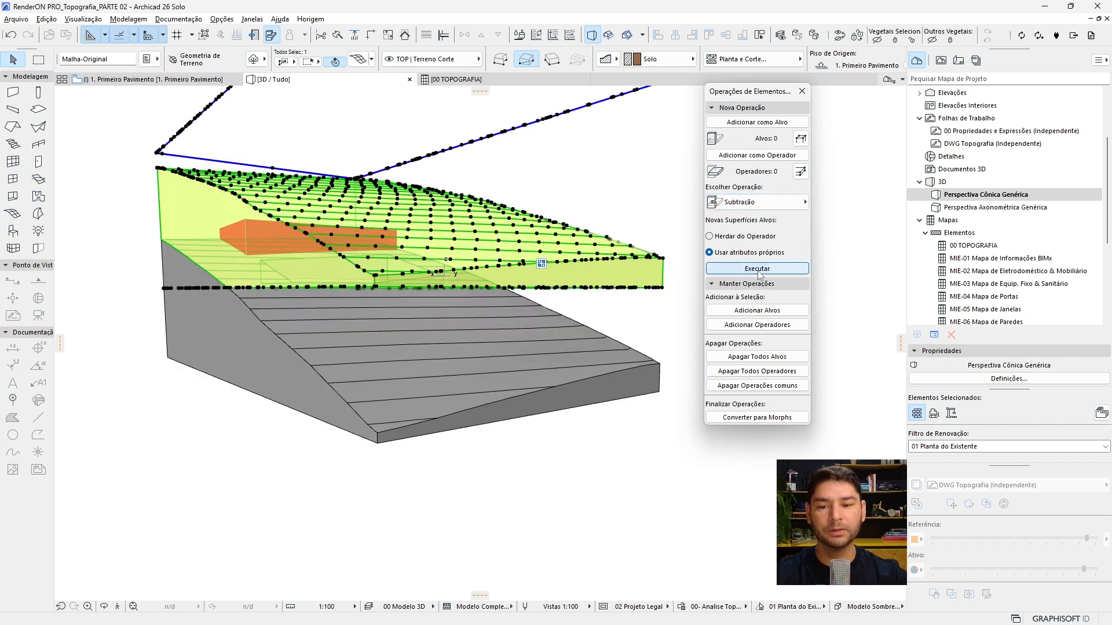
pyautogui.click(364, 127)
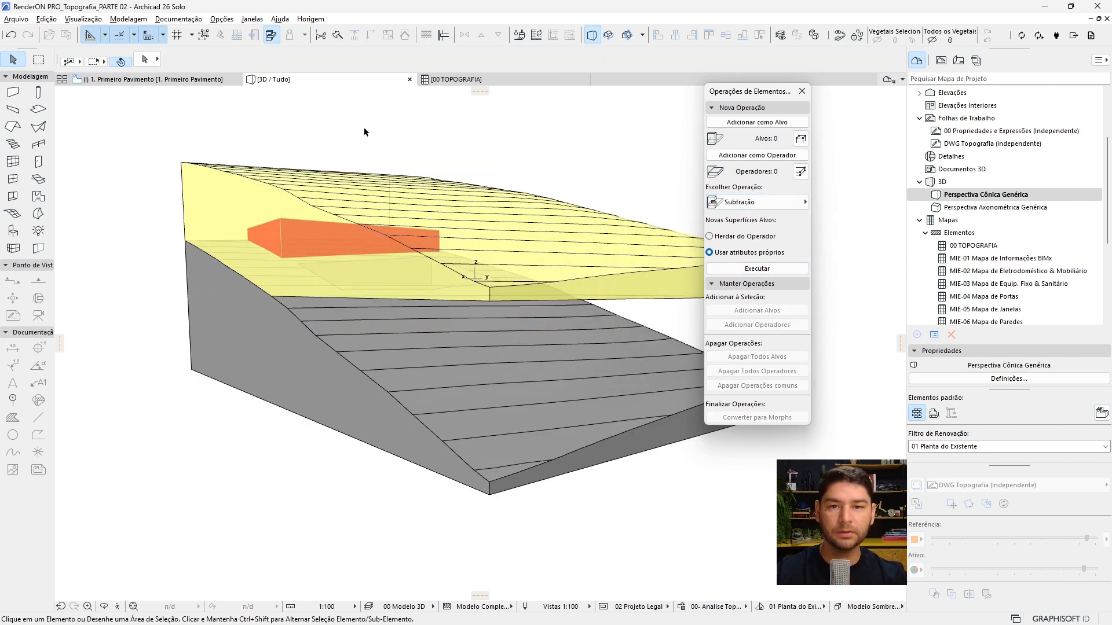
# - Lower the Corte mesh back onto the natural terrain by changing its elevation relative to the home story
pyautogui.click(182, 166)
pyautogui.press('Escape')
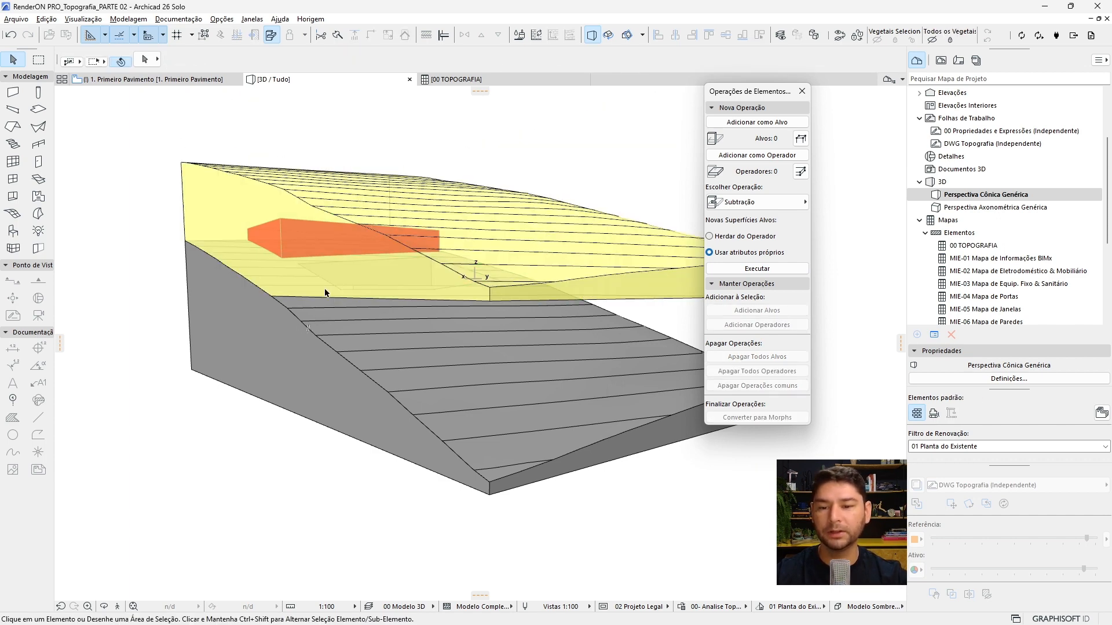
pyautogui.click(252, 189)
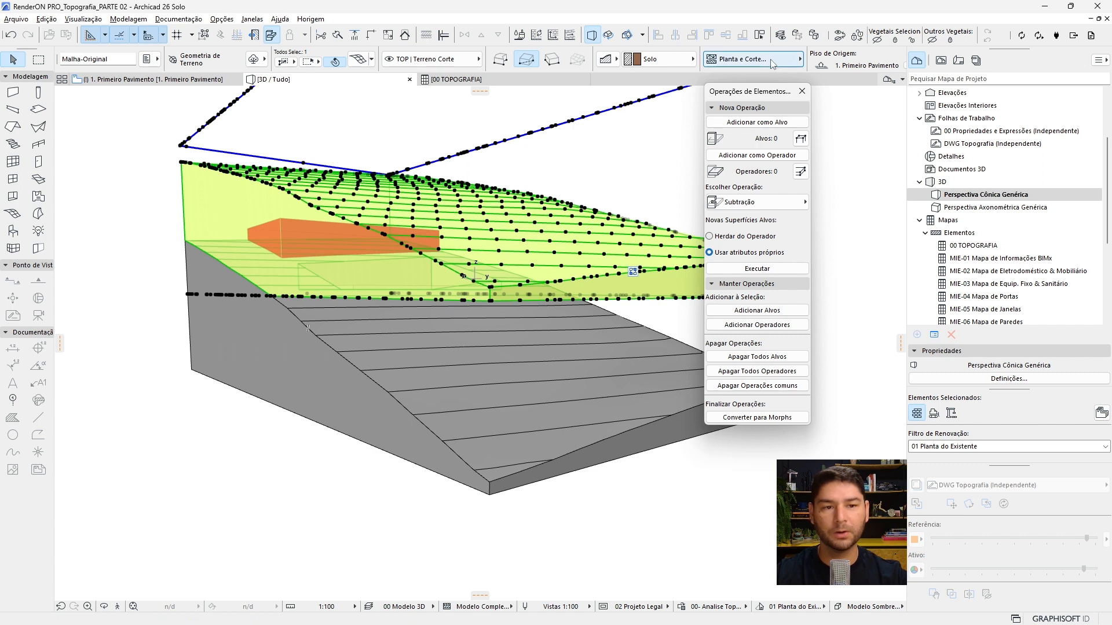
pyautogui.scroll(-3, 764, 63)
pyautogui.click(727, 65)
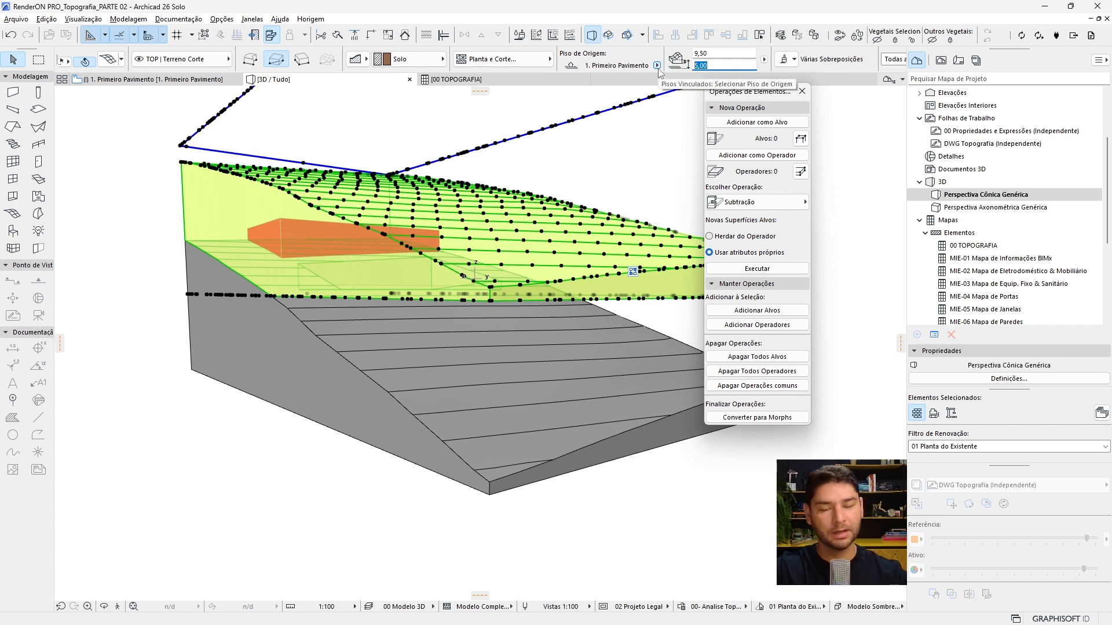
pyautogui.press('Escape')
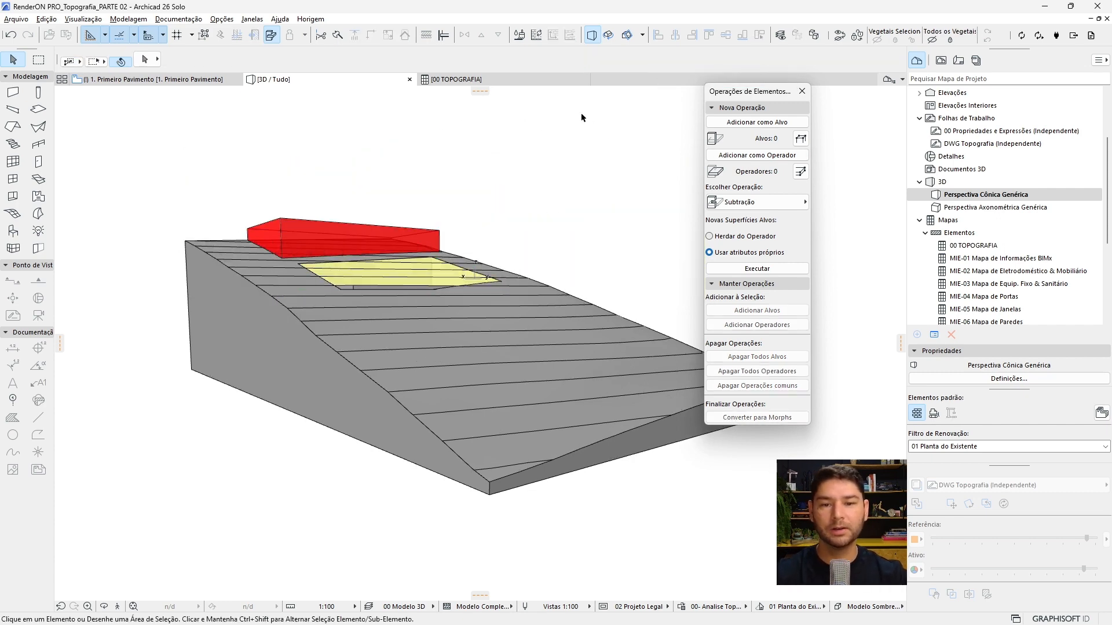
# - Preview the cut and fill model with Sem Sobreposição and restore the 00- Analise Topografia graphic override
pyautogui.scroll(6, 440, 290)
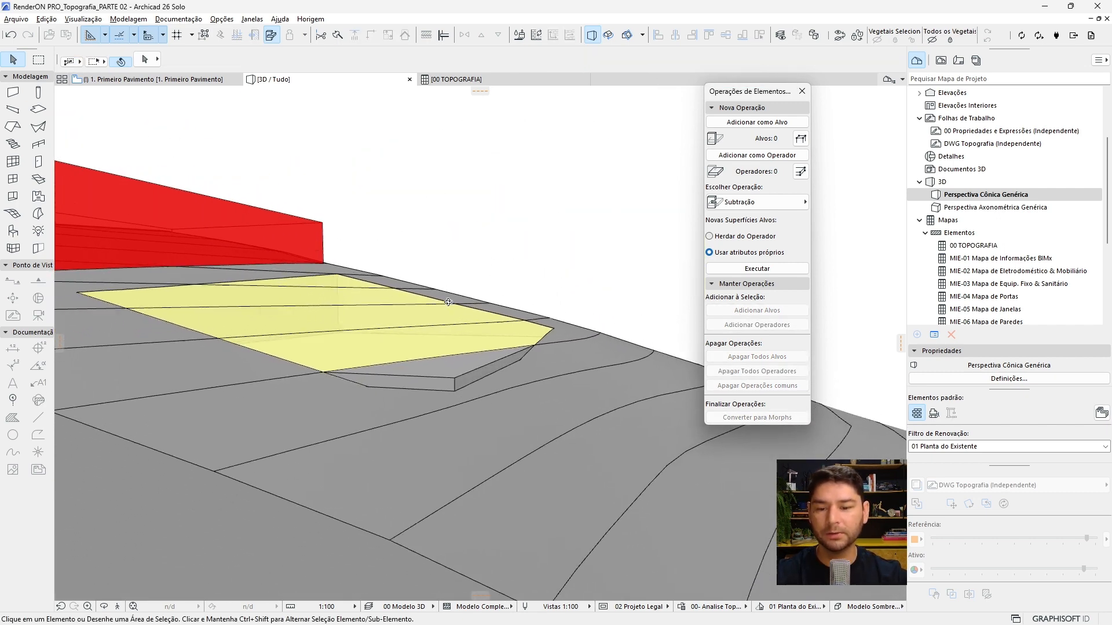
pyautogui.scroll(3, 454, 302)
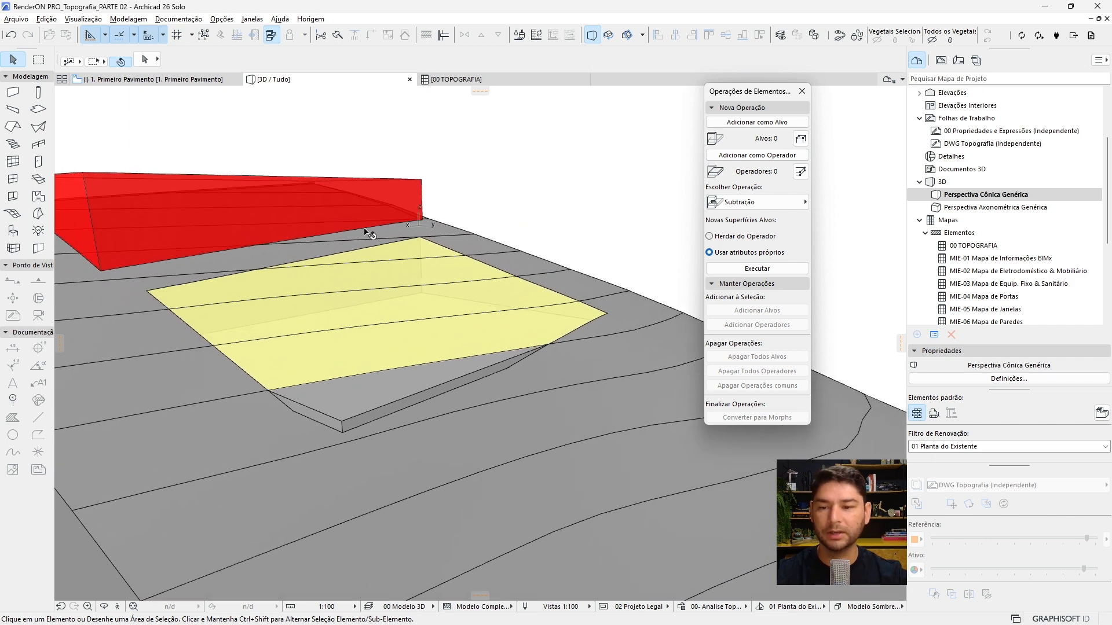
pyautogui.scroll(-8, 355, 218)
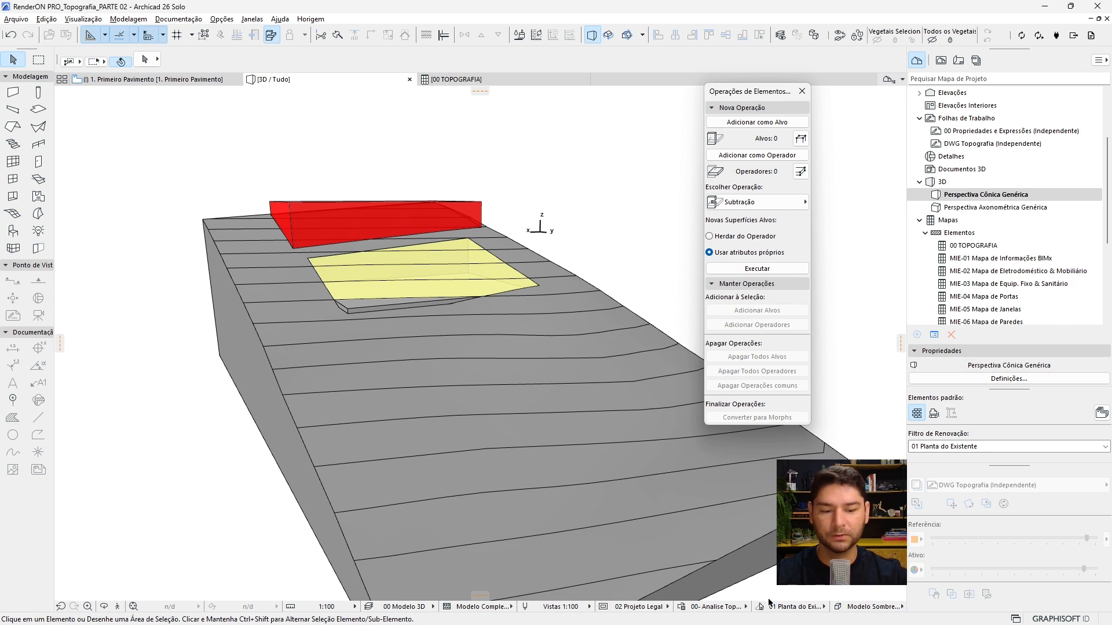
pyautogui.click(733, 611)
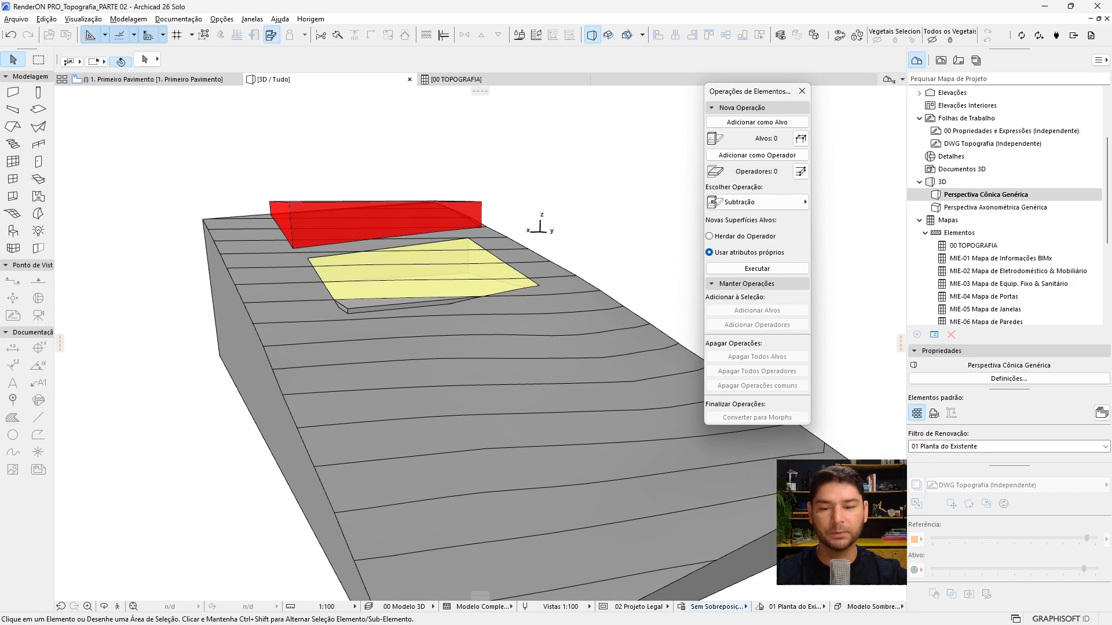
pyautogui.click(731, 456)
pyautogui.moveTo(496, 308); pyautogui.dragTo(424, 266)
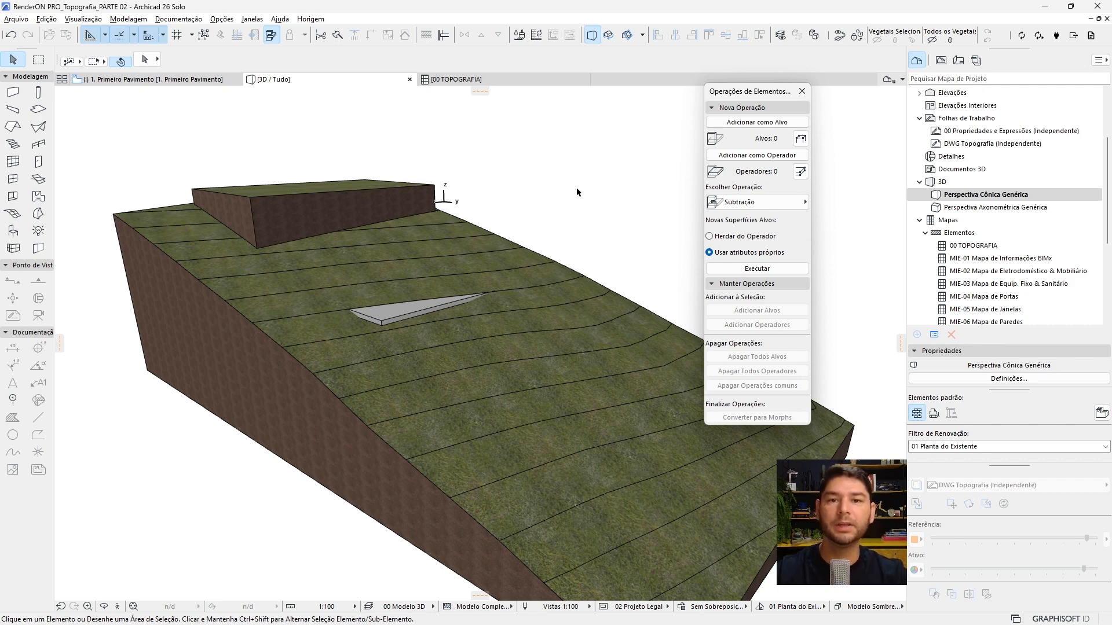
pyautogui.click(718, 607)
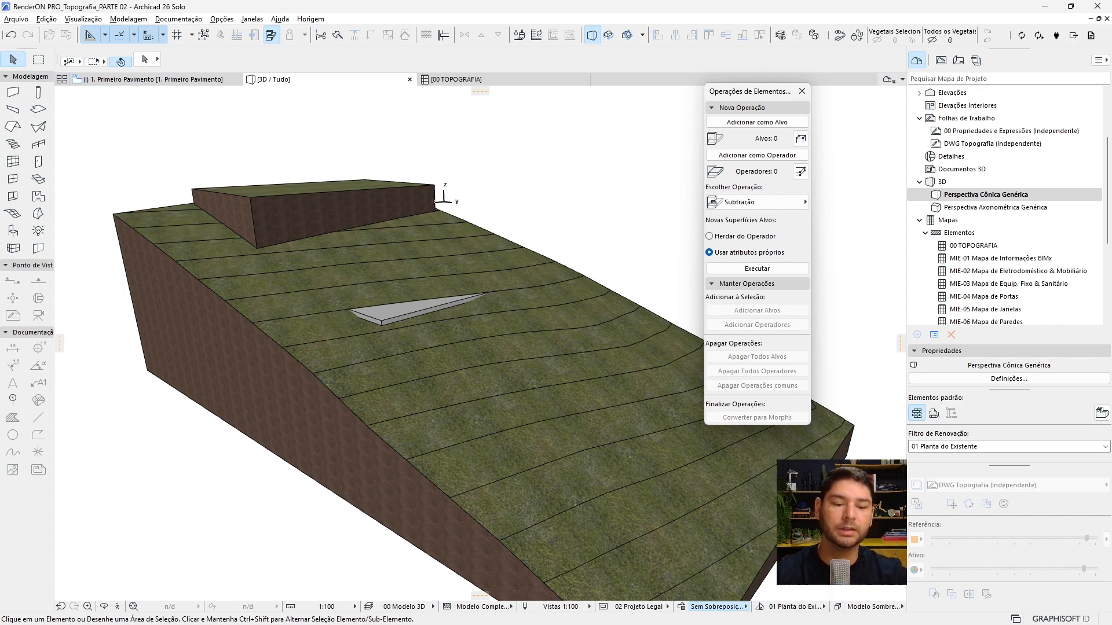
pyautogui.click(768, 480)
pyautogui.keyDown('shift'); pyautogui.moveTo(396, 266); pyautogui.dragTo(319, 285, button='middle'); pyautogui.keyUp('shift')
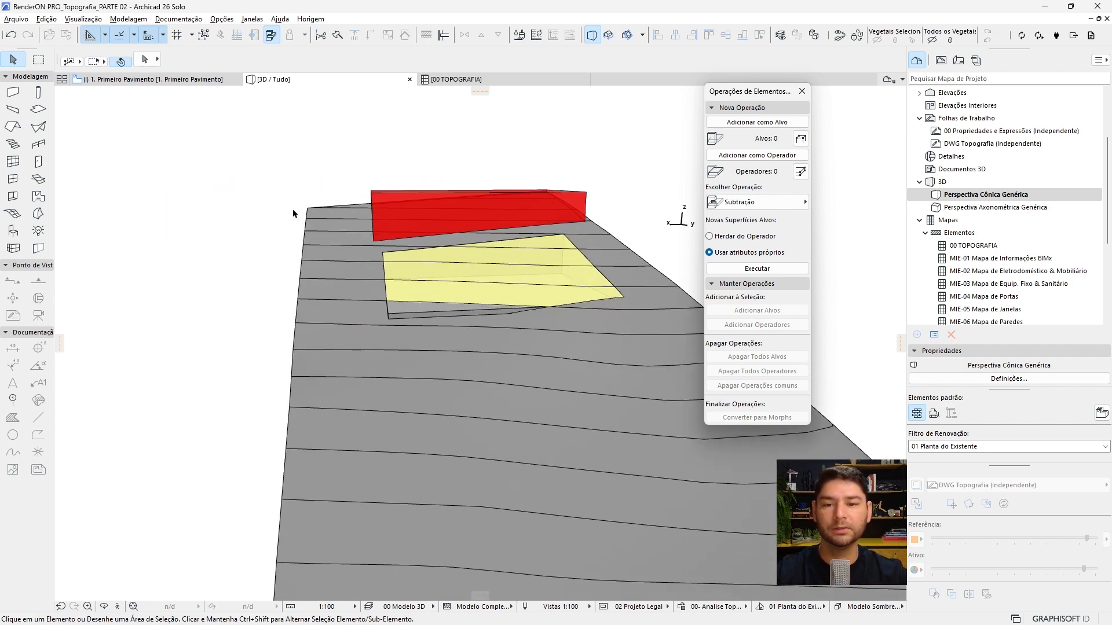
# - Check the Aterro and Corte volumes and legends in the 00 TOPOGRAFIA schedule against the 3D model
pyautogui.click(456, 81)
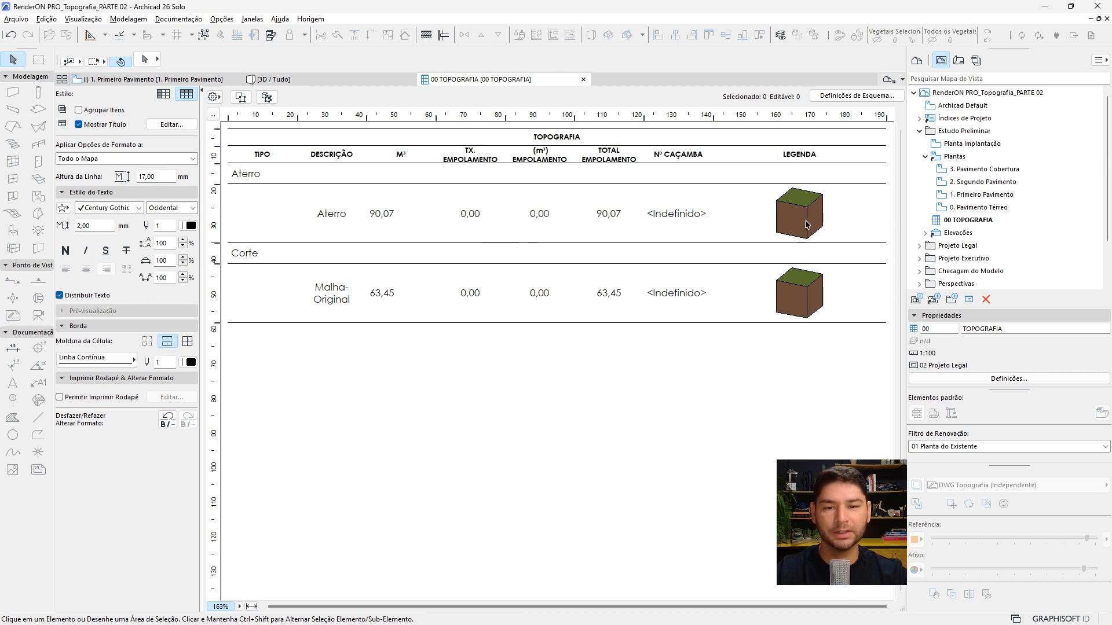
pyautogui.click(327, 80)
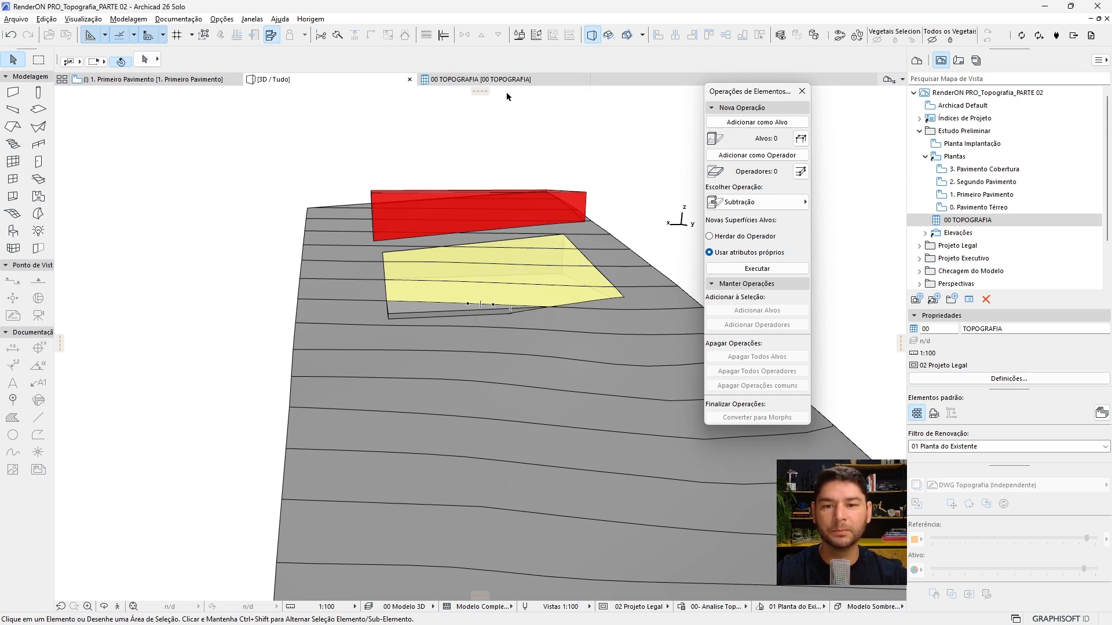
pyautogui.click(481, 80)
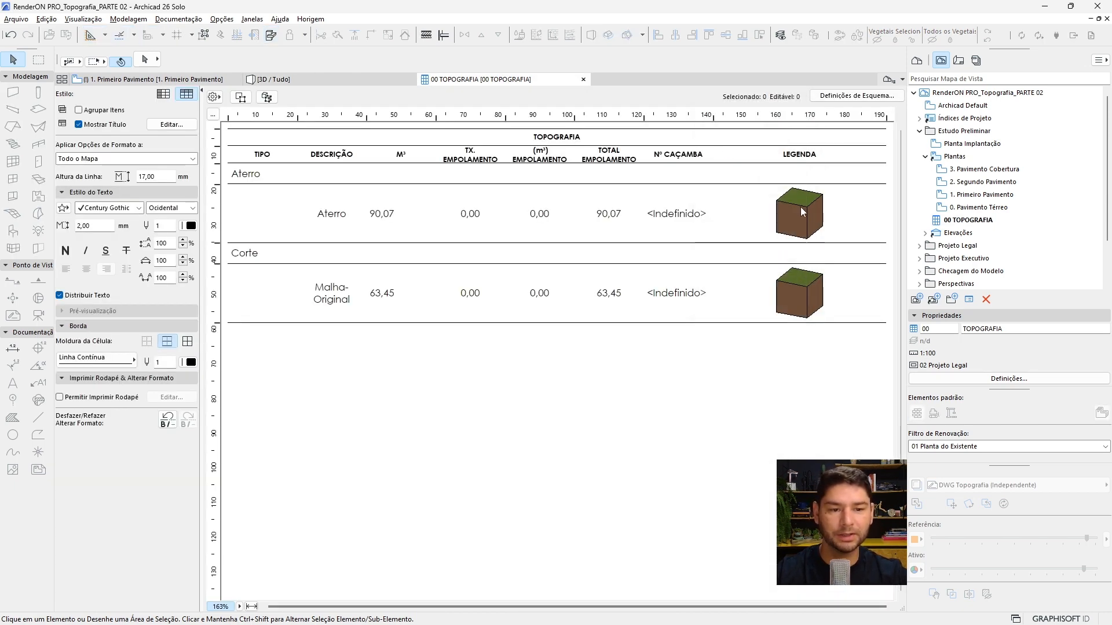
# - Set the Sobreposição Gráfica of the 00 TOPOGRAFIA view to 00- Analise Topografia and return to the 3D model
pyautogui.click(979, 381)
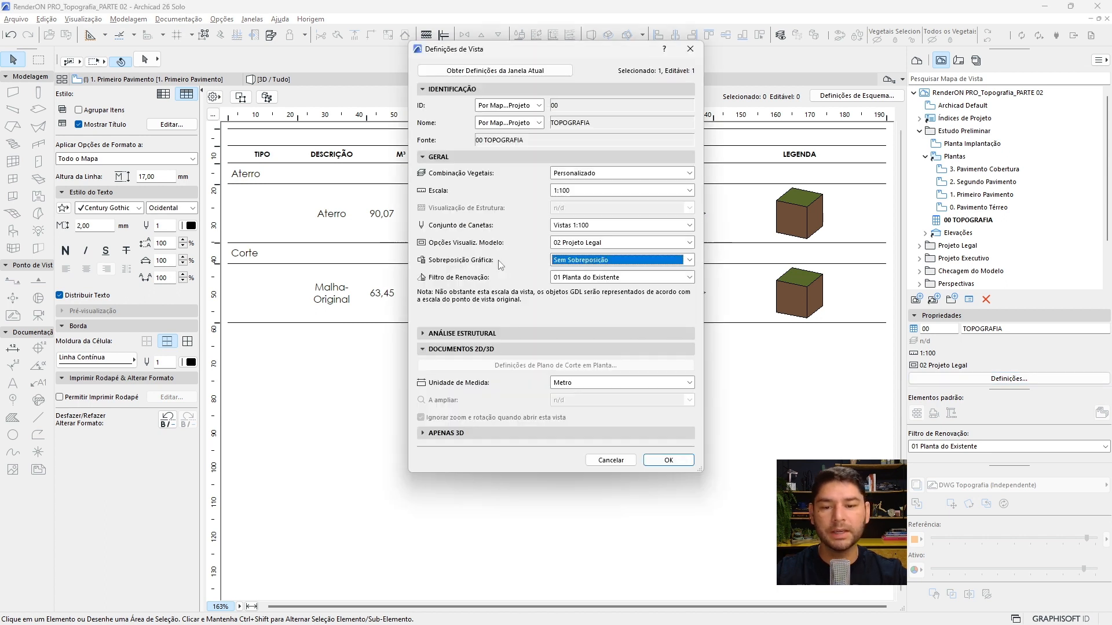
pyautogui.click(584, 261)
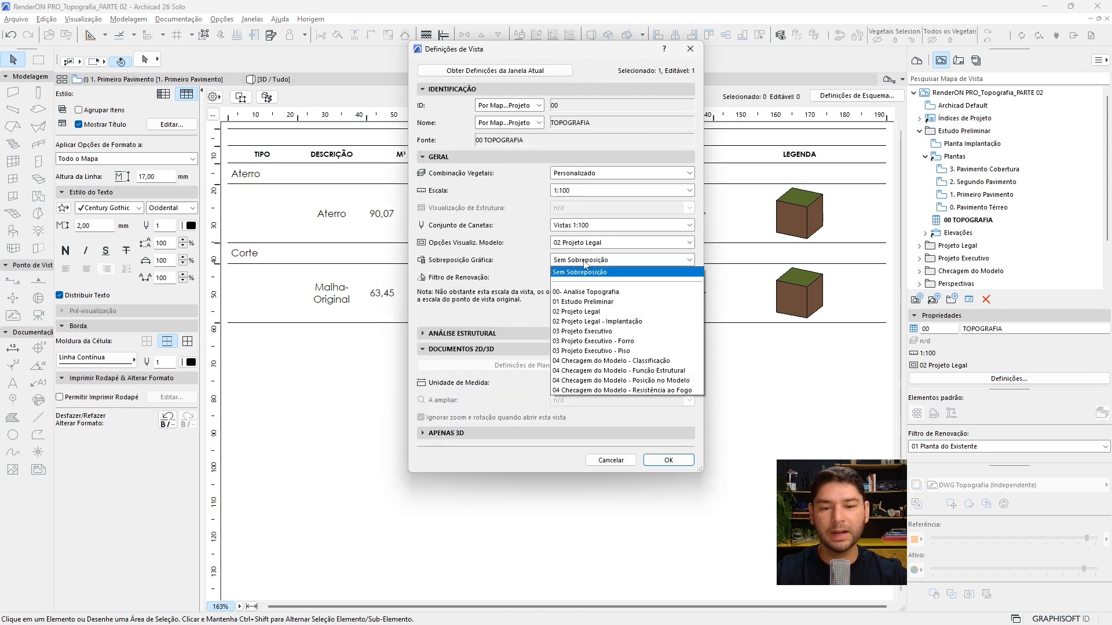
pyautogui.click(626, 291)
pyautogui.click(662, 461)
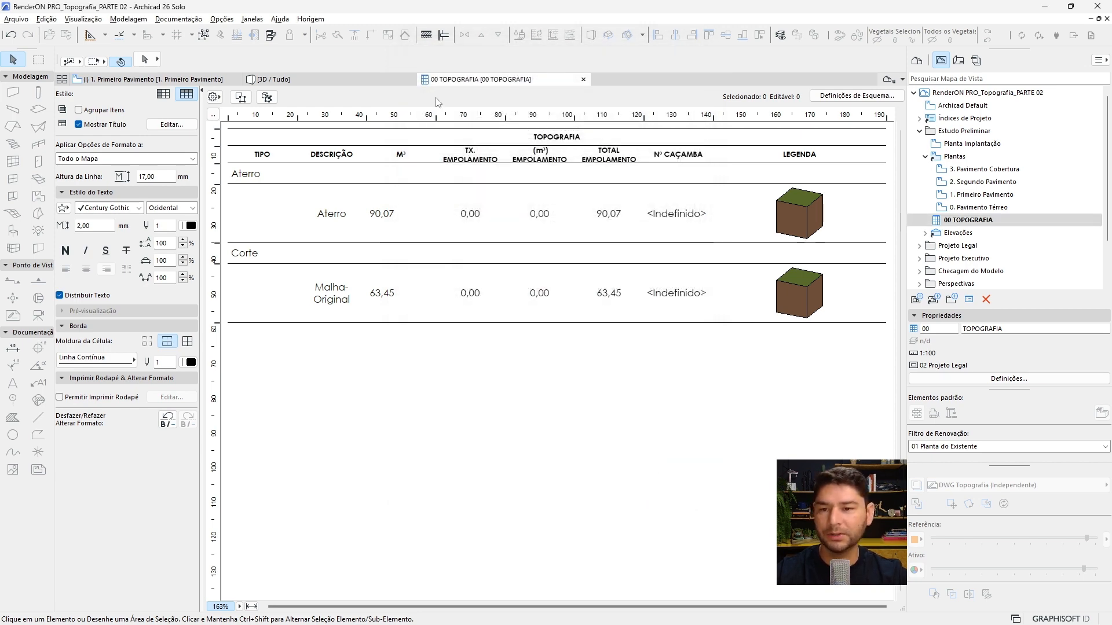
pyautogui.click(394, 82)
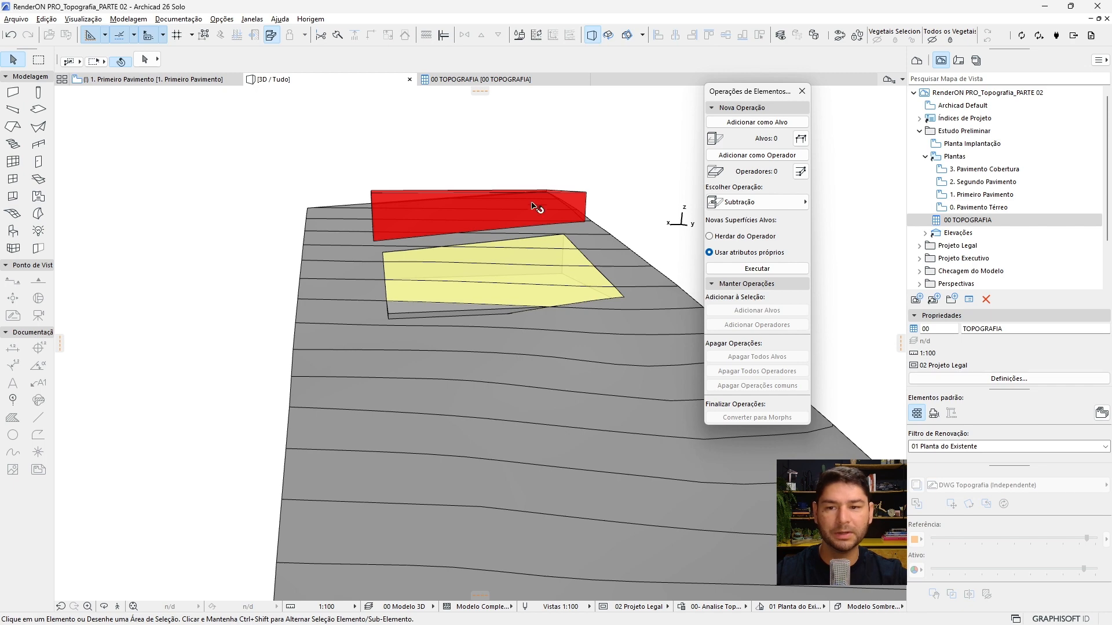
# - Extend the foreground and background fill pen overrides to cover fills in the 00- Terreno Aterro rule of 00- Analise Topografia
pyautogui.click(681, 606)
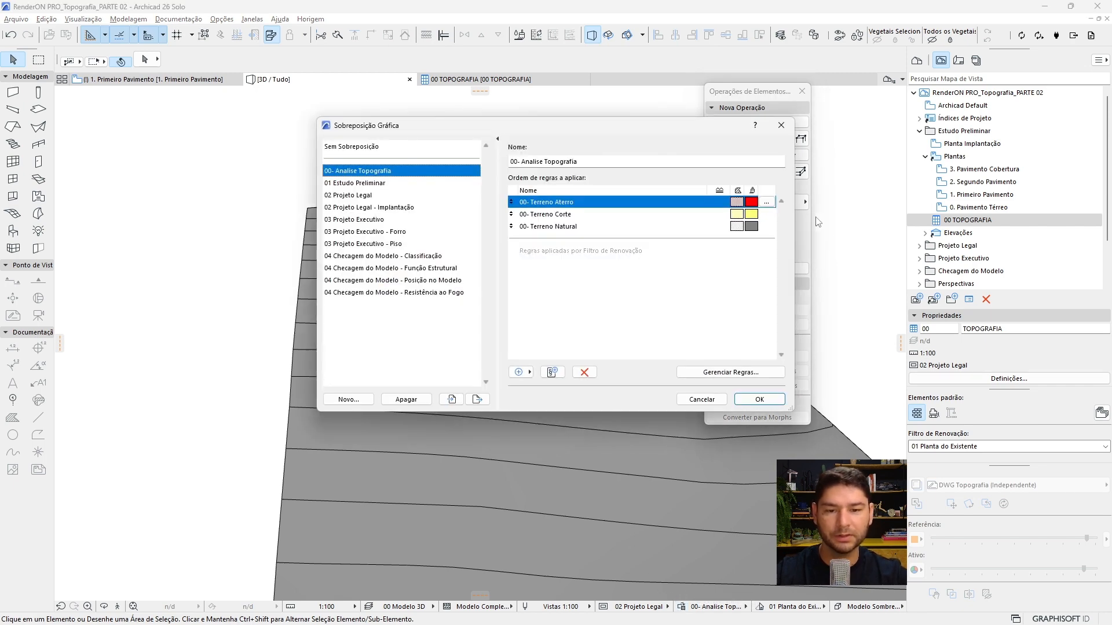
pyautogui.click(766, 202)
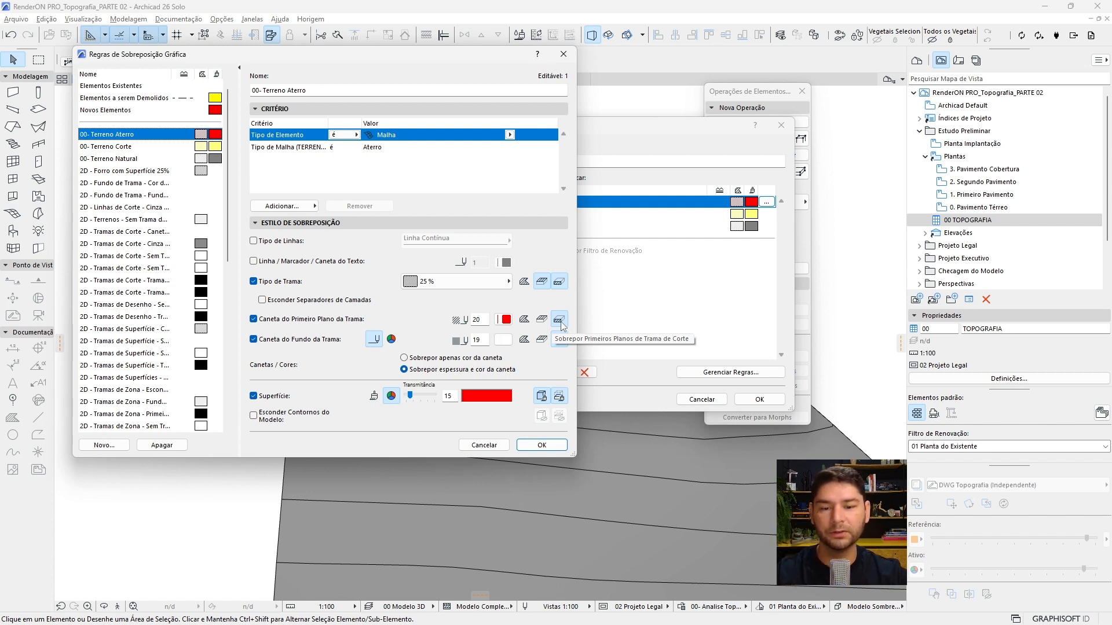
pyautogui.click(541, 319)
pyautogui.click(543, 342)
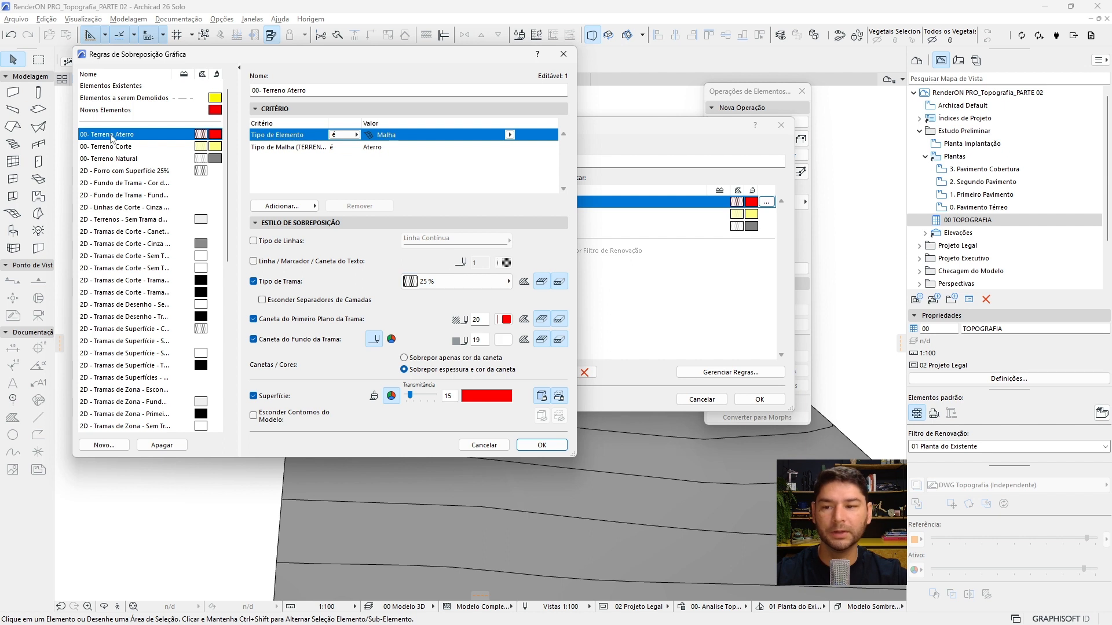
# - Extend the foreground fill pen override to cover fills in the 00- Terreno Natural rule and apply the 00- Analise Topografia changes
pyautogui.click(123, 147)
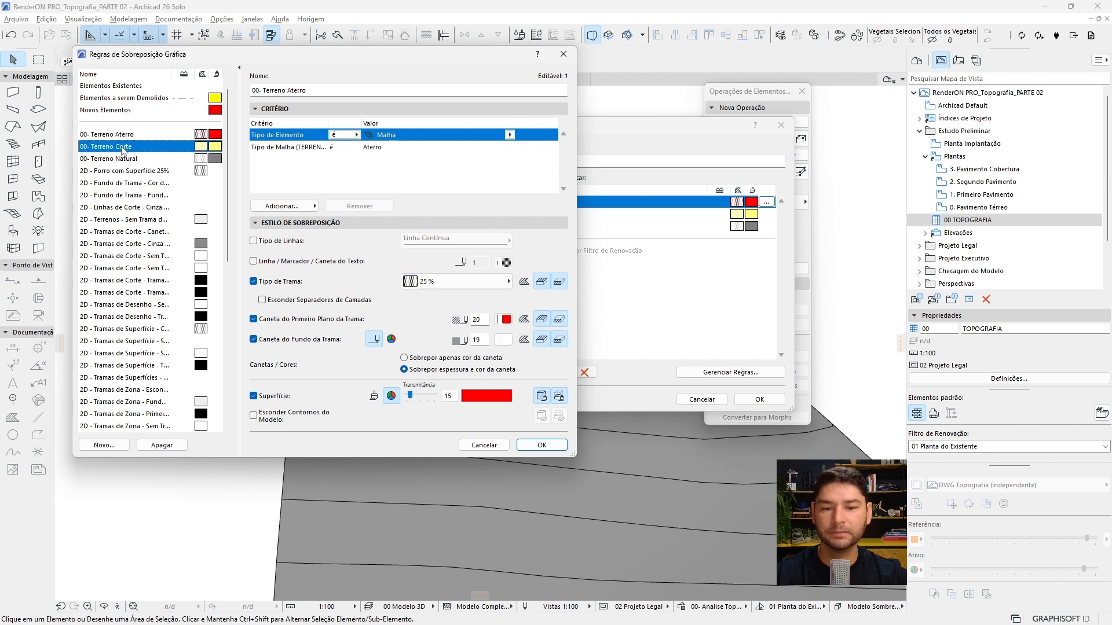
pyautogui.click(175, 155)
pyautogui.click(543, 322)
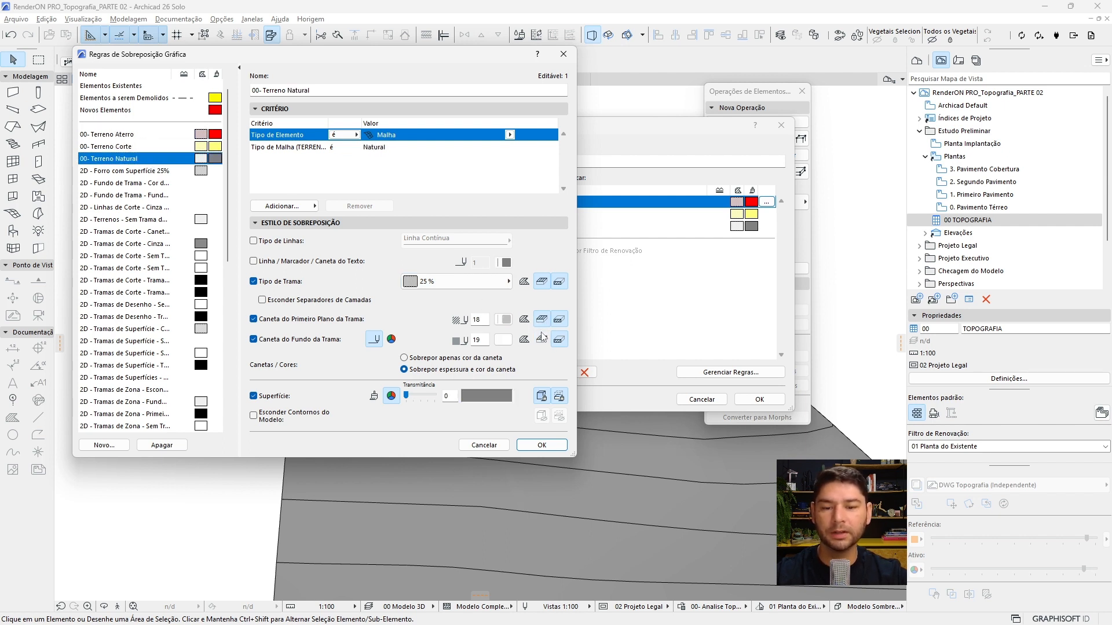
pyautogui.click(542, 445)
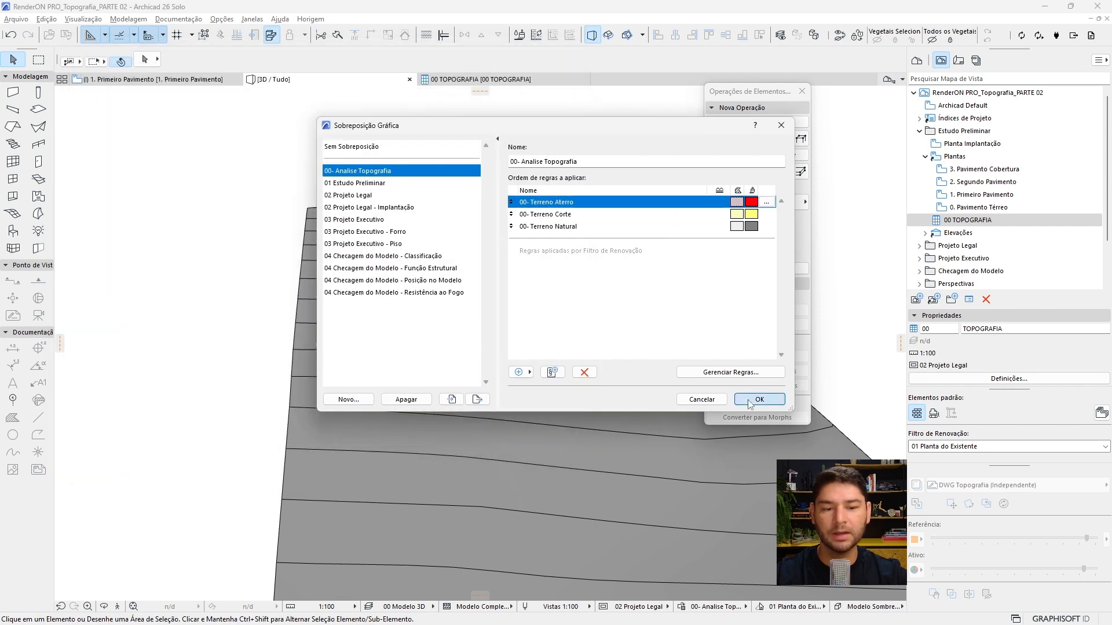
pyautogui.click(758, 400)
# - Check the Aterro and Corte legend colors in the 00 TOPOGRAFIA schedule against the 3D model
pyautogui.click(528, 84)
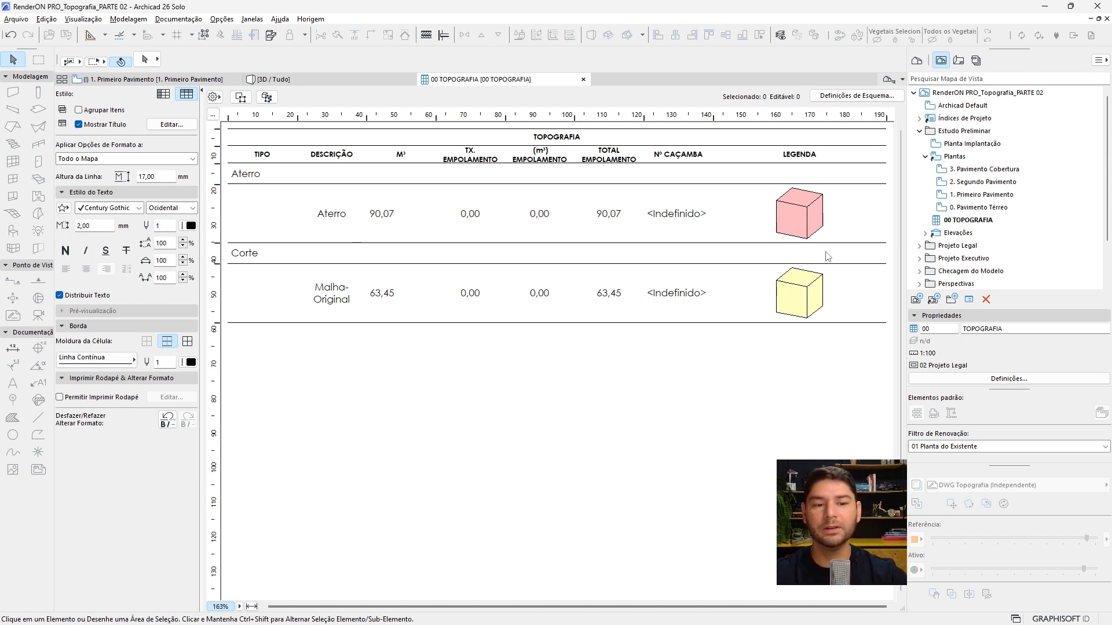
pyautogui.click(359, 81)
pyautogui.moveTo(503, 282)
pyautogui.keyDown('shift'); pyautogui.mouseDown(button='middle')
pyautogui.moveTo(452, 292)
pyautogui.moveTo(378, 257)
pyautogui.moveTo(335, 257)
pyautogui.moveTo(509, 290)
pyautogui.moveTo(250, 276)
pyautogui.moveTo(572, 171)
pyautogui.mouseUp(button='middle'); pyautogui.keyUp('shift')
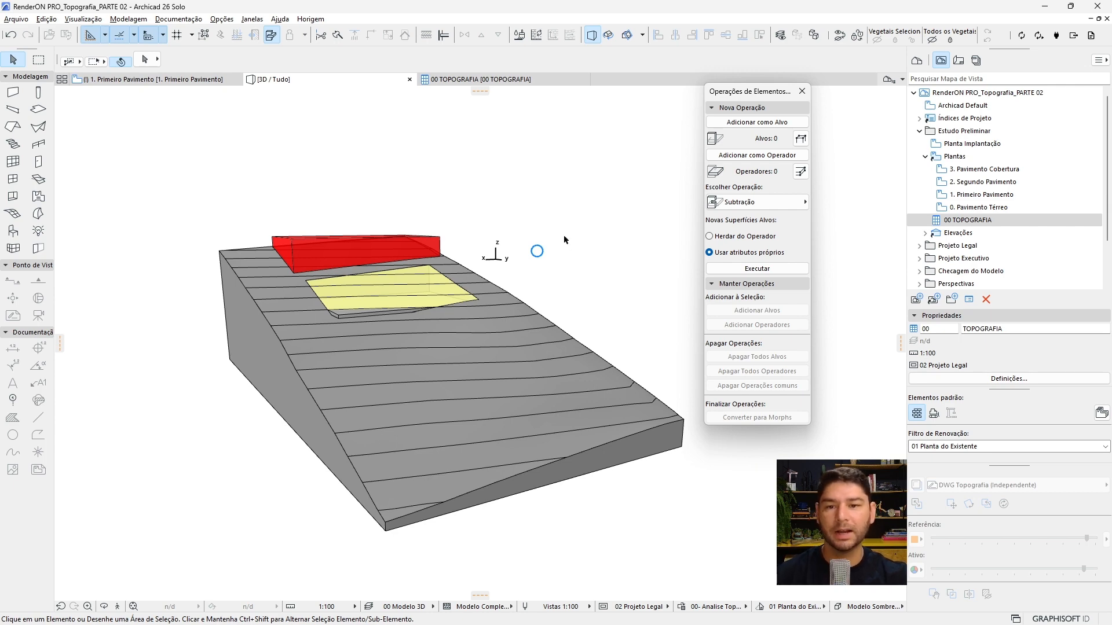
# - Look up the TERRENO properties in the Gestor de Propriedade by searching for "terre", leaving them unedited
pyautogui.click(222, 19)
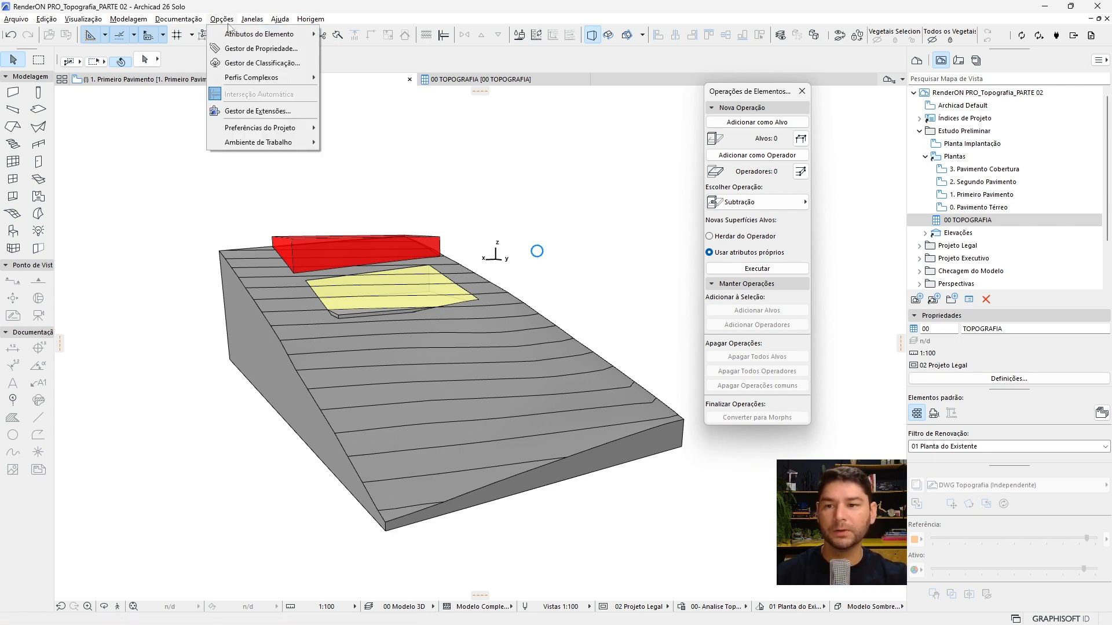
pyautogui.click(250, 49)
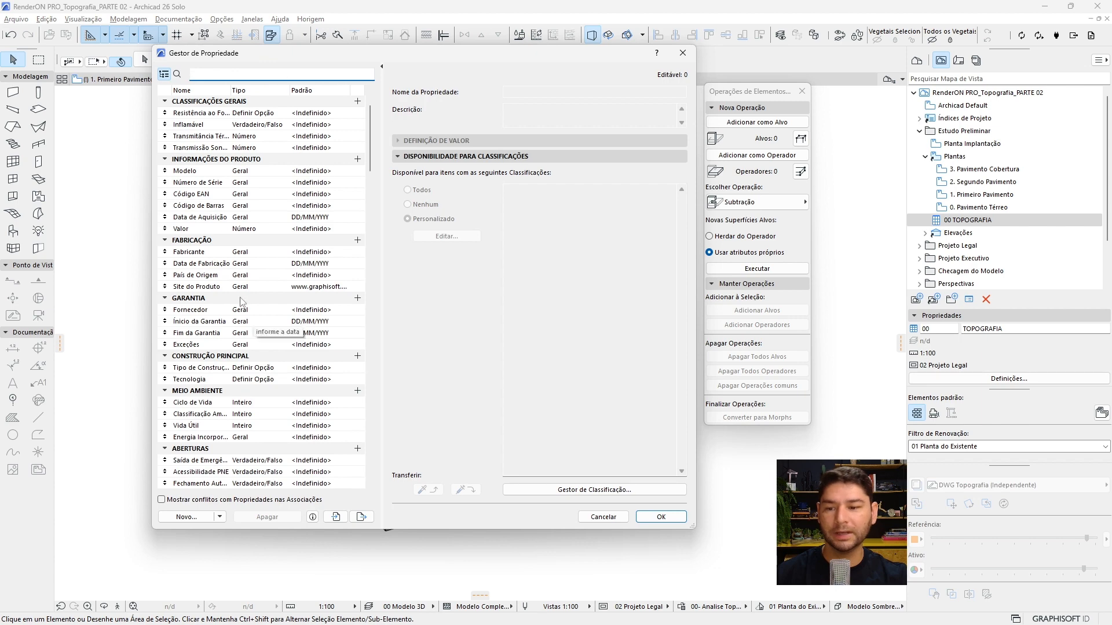
pyautogui.write('terre')
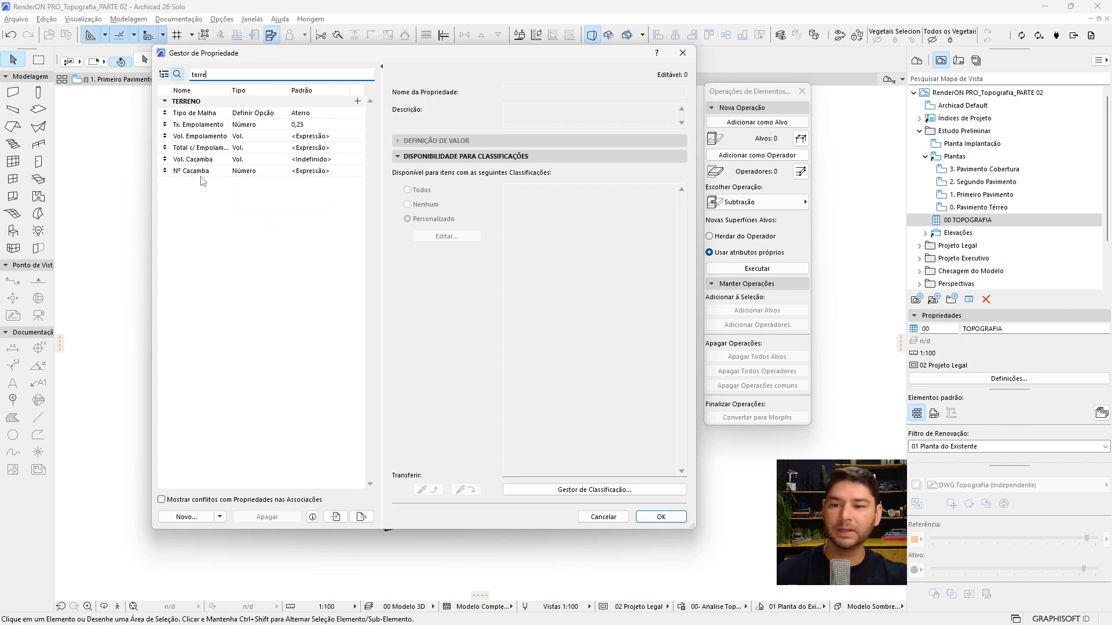
pyautogui.click(682, 53)
# - Review the volume and empolamento columns of the 00 TOPOGRAFIA schedule and return to the 3D model
pyautogui.click(465, 81)
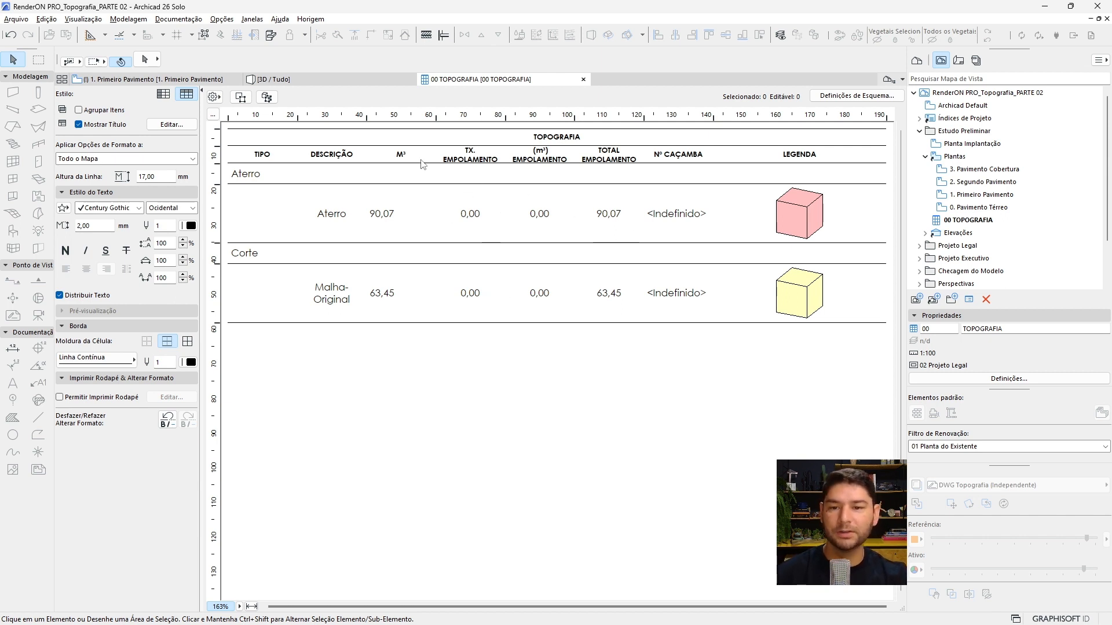
pyautogui.click(359, 85)
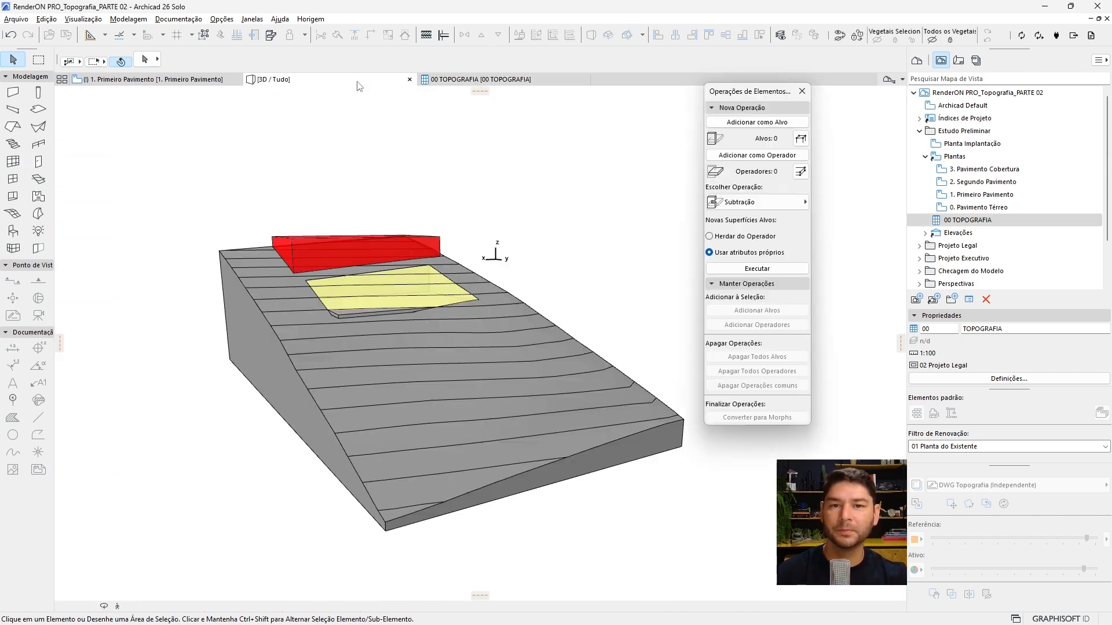
pyautogui.click(469, 255)
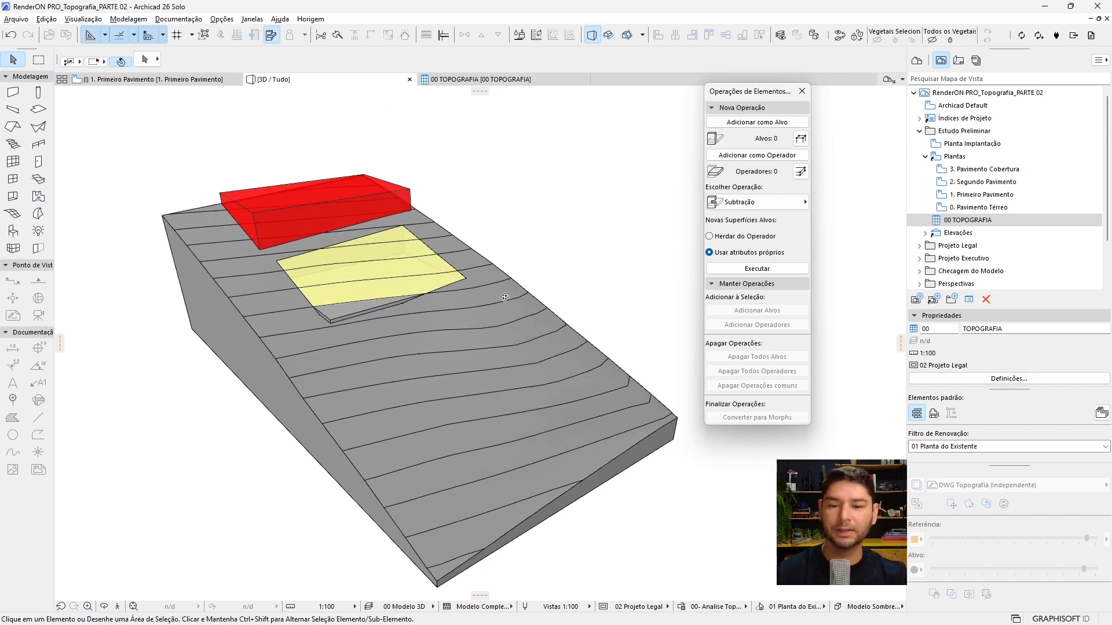
# - Close the solid element operations palette and inspect the color-coded Aterro, Corte and Natural meshes from several sides
pyautogui.click(802, 92)
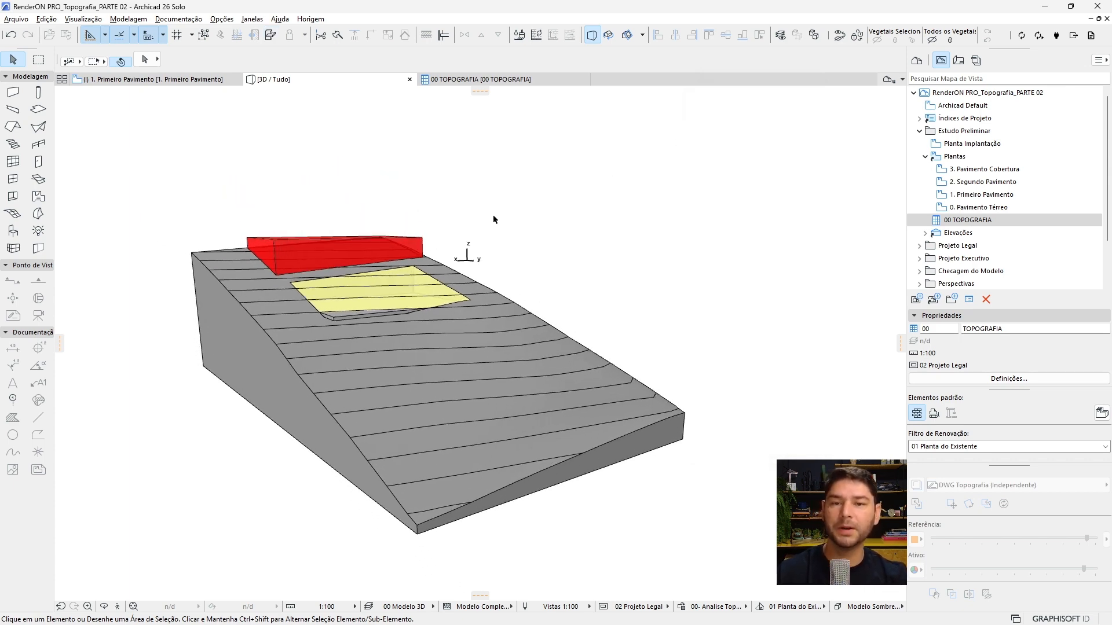
pyautogui.keyDown('shift'); pyautogui.moveTo(579, 226); pyautogui.dragTo(409, 239, button='middle'); pyautogui.keyUp('shift')
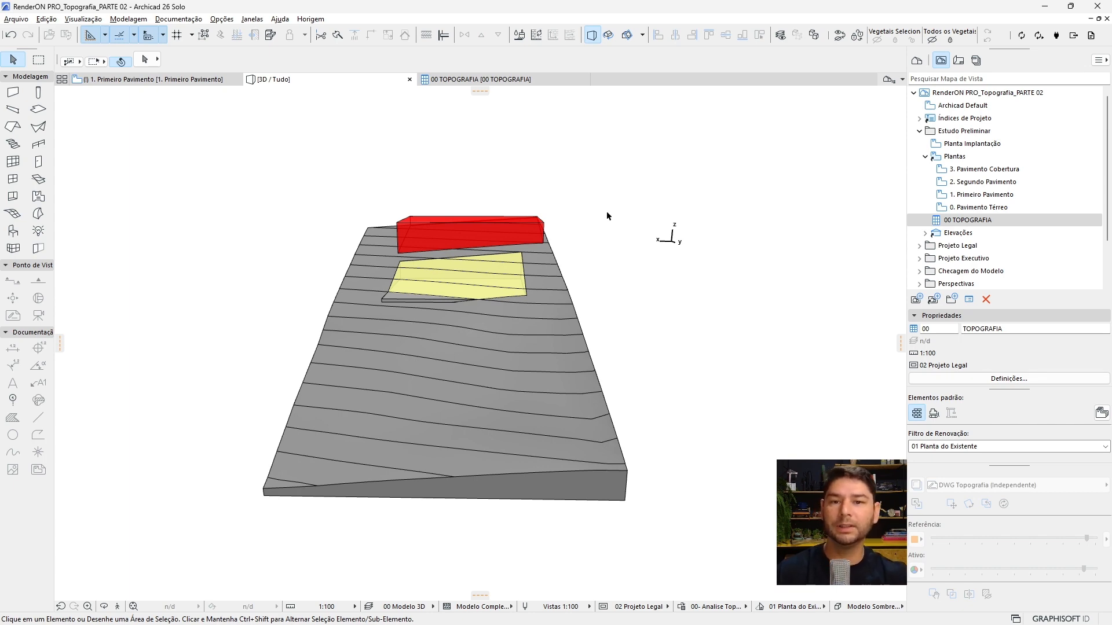
pyautogui.keyDown('shift'); pyautogui.moveTo(355, 230); pyautogui.dragTo(594, 280, button='middle'); pyautogui.keyUp('shift')
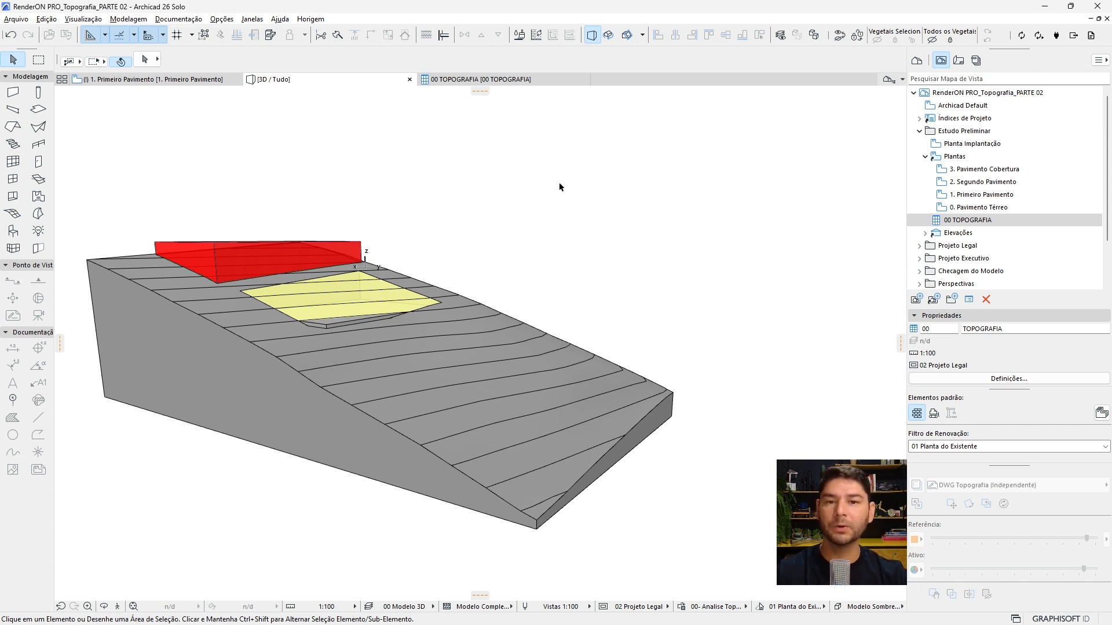
pyautogui.keyDown('shift'); pyautogui.moveTo(587, 251); pyautogui.dragTo(544, 274, button='middle'); pyautogui.keyUp('shift')
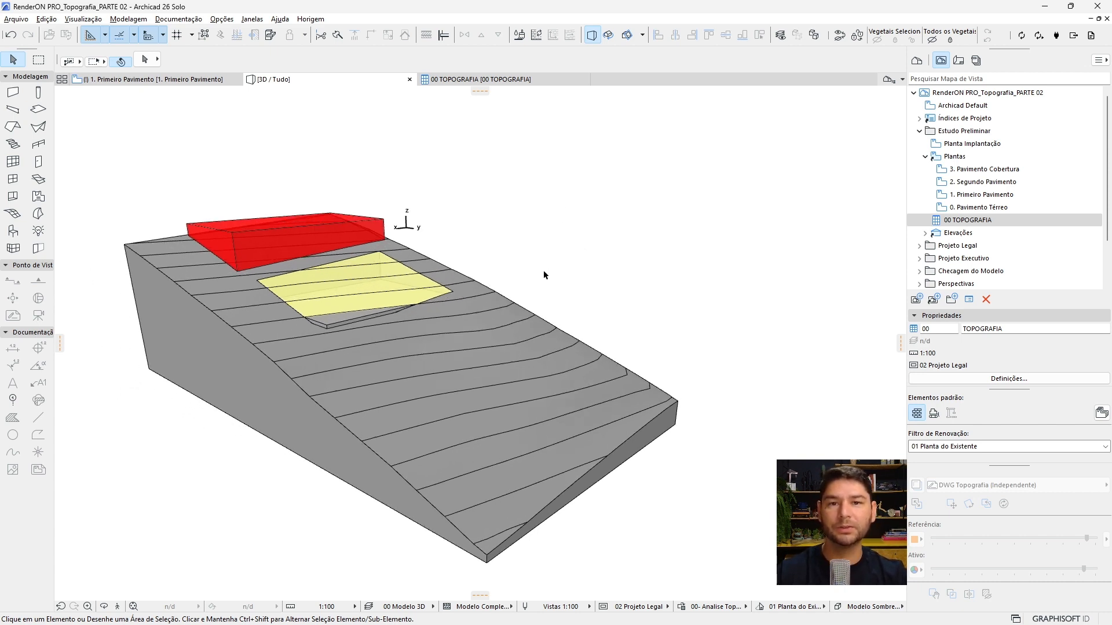